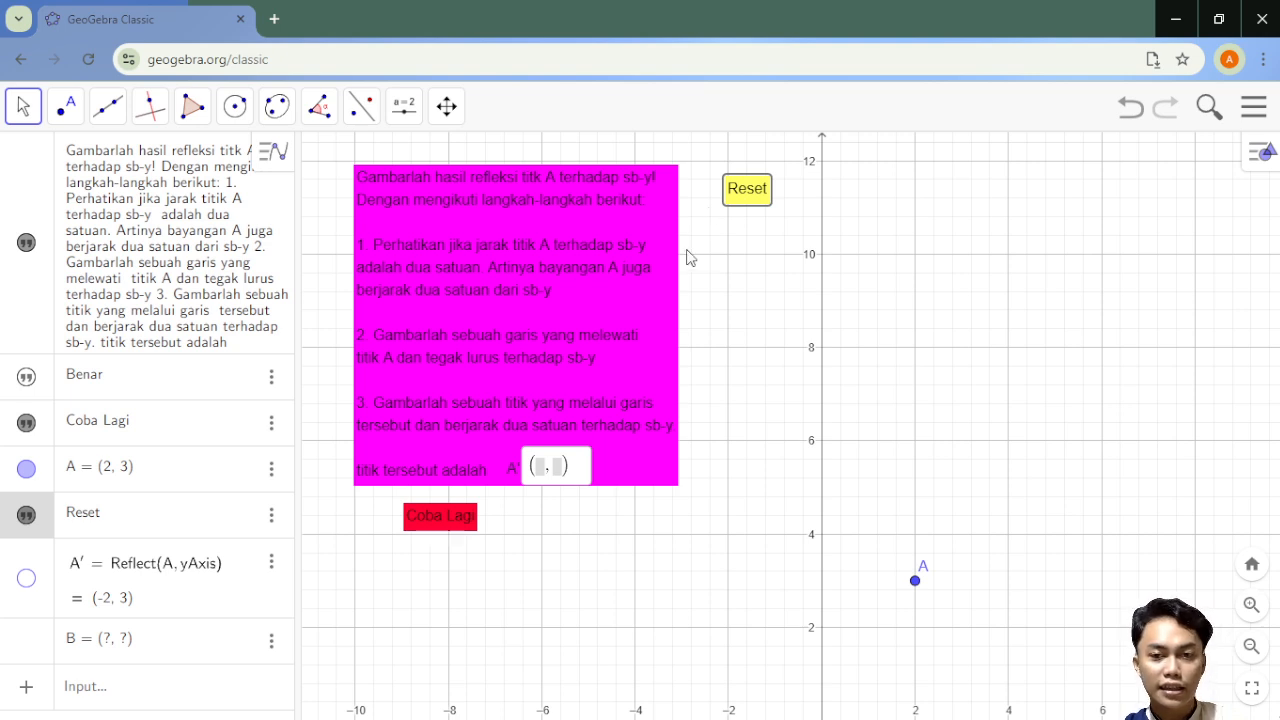
Enter (-2, 3) as the coordinates of A' in the finished reflection exercise, and reset the exercise.
{"action": "left_click_drag", "start_coordinate": [787, 444], "coordinate": [790, 413]}
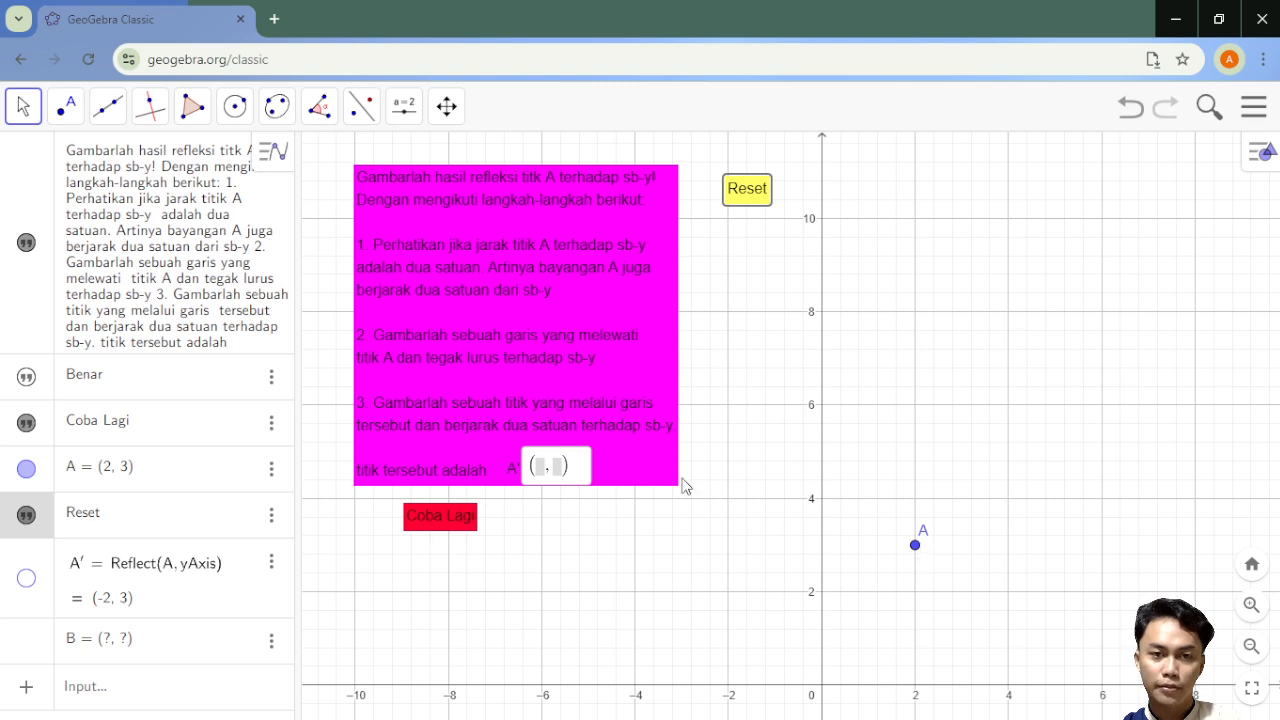
{"action": "left_click", "coordinate": [543, 473]}
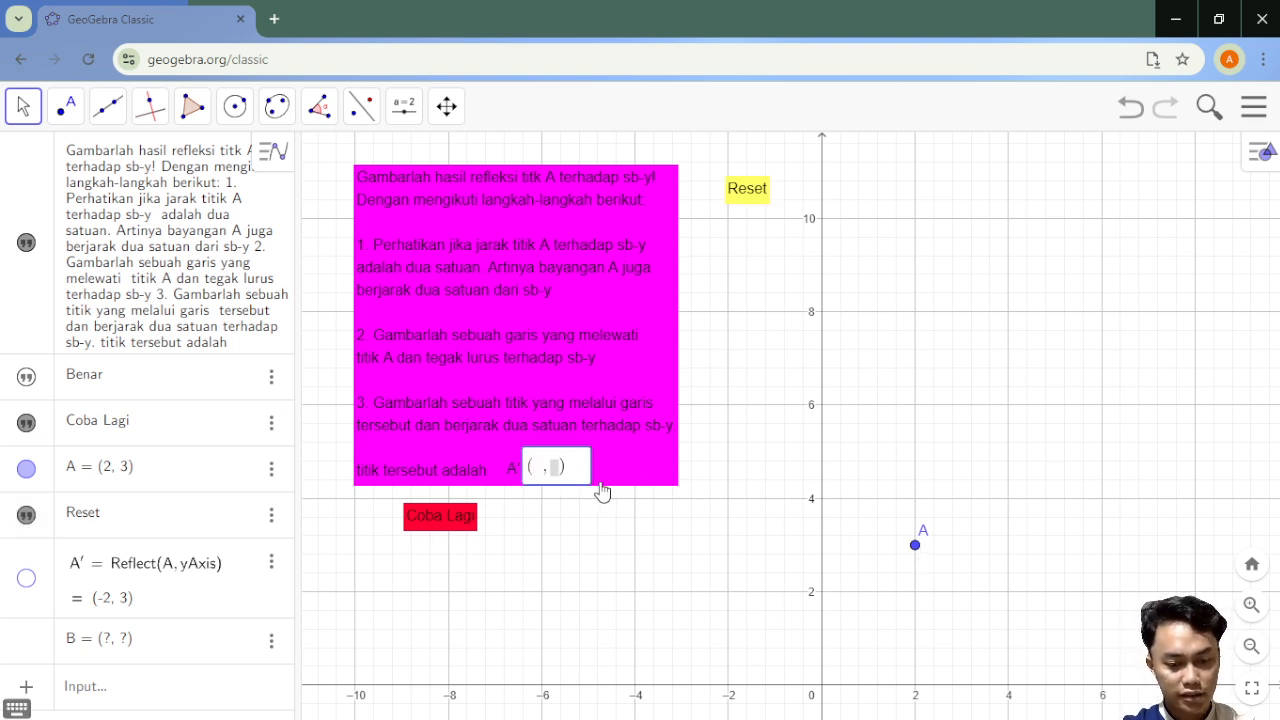
{"action": "type", "text": "-2, "}
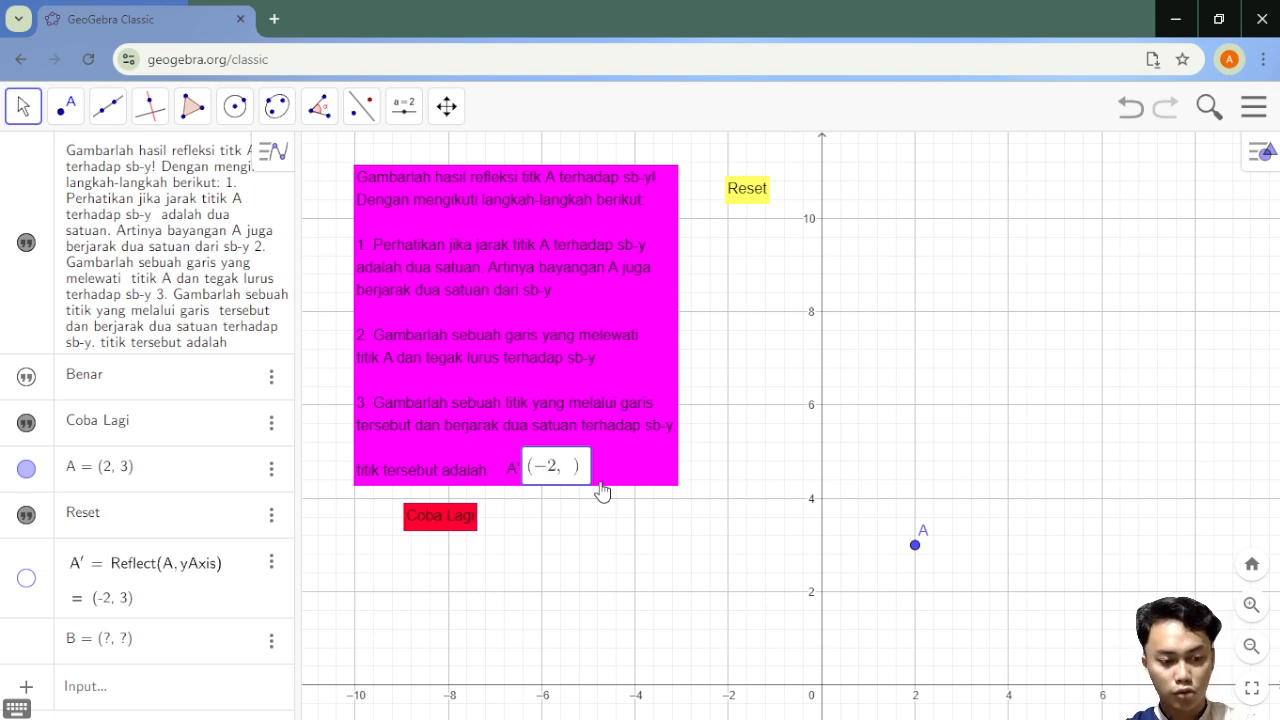
{"action": "type", "text": "3"}
{"action": "key", "text": "Return"}
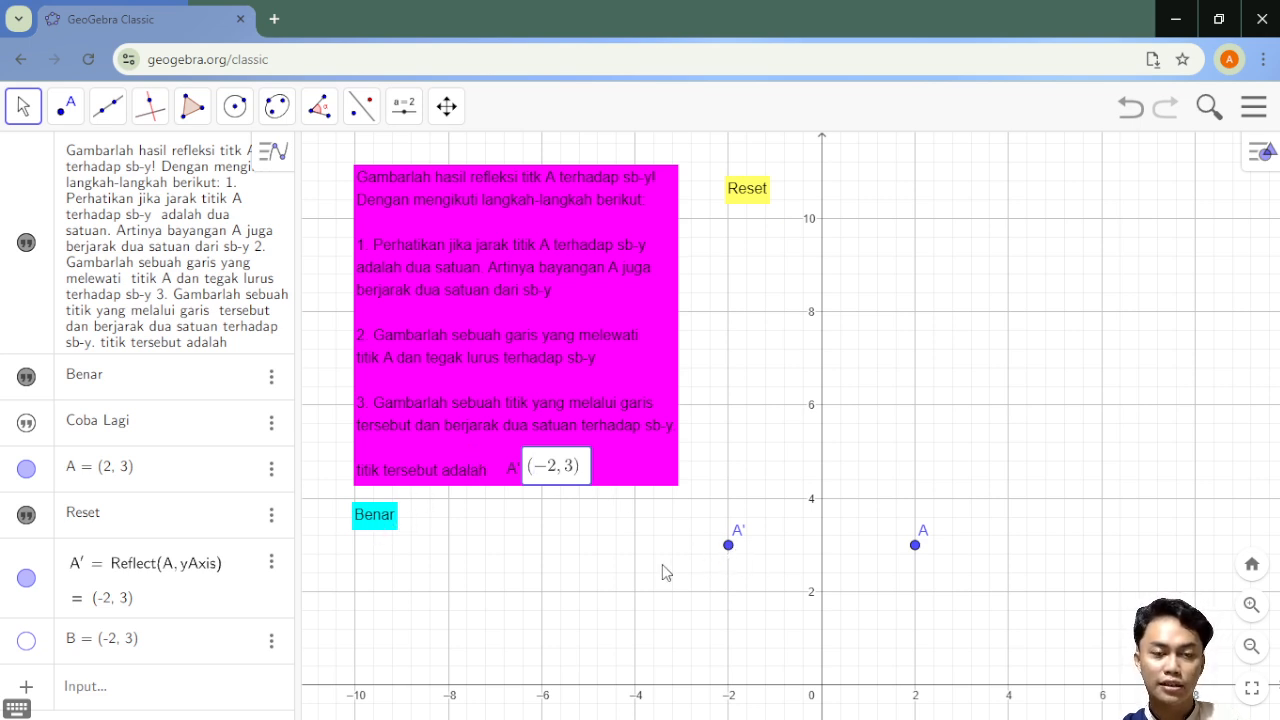
{"action": "left_click", "coordinate": [752, 194]}
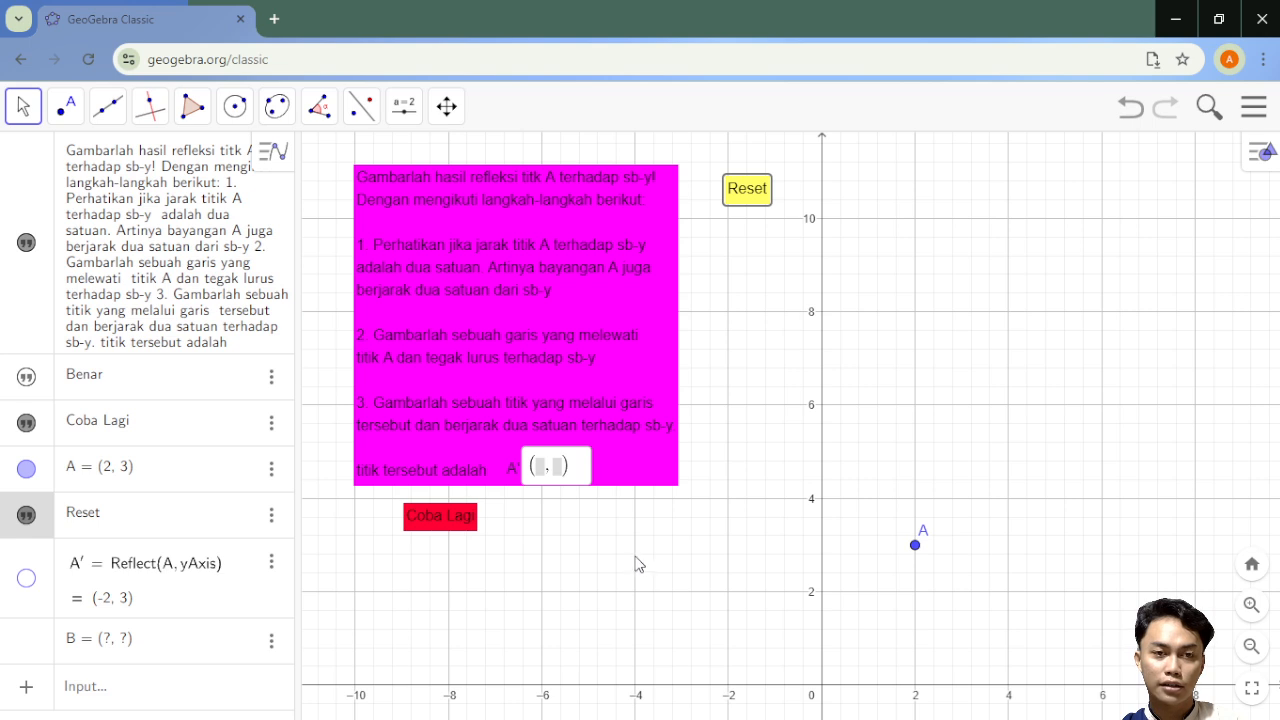
Move point A to (2, 4) and enter (-2, 4) as the coordinates of its reflected image A'.
{"action": "left_click_drag", "start_coordinate": [915, 546], "coordinate": [915, 500]}
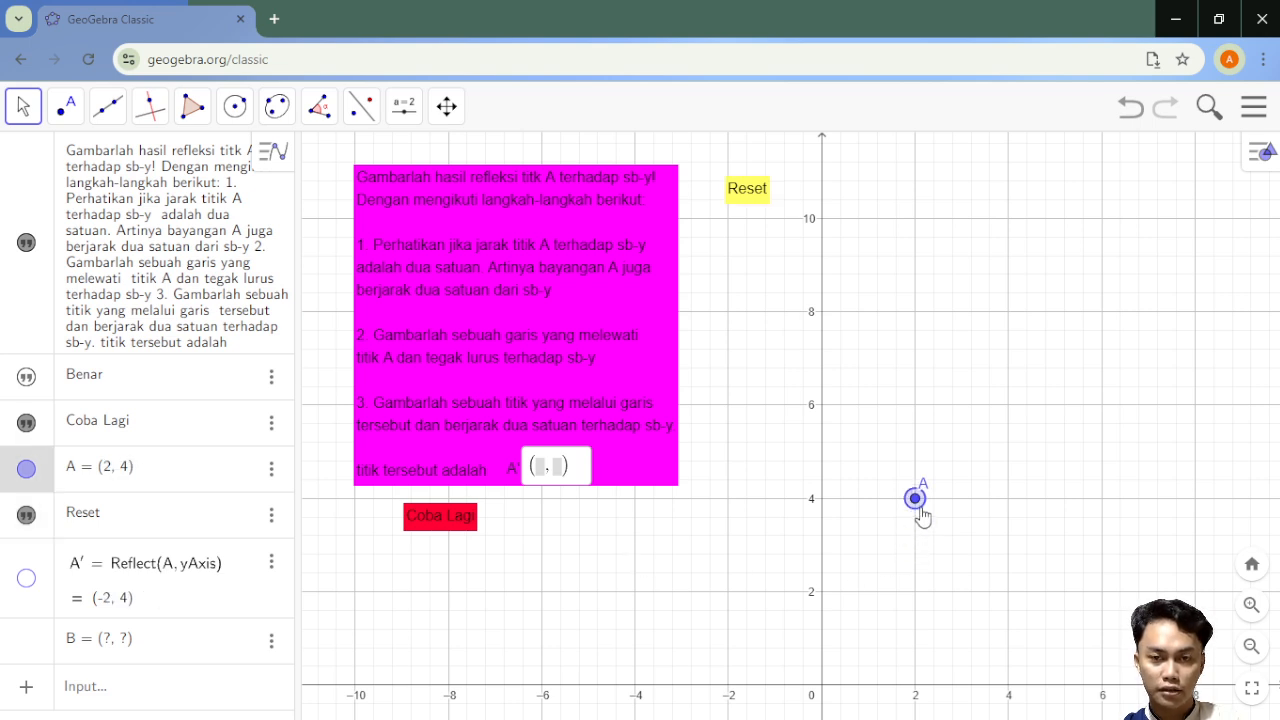
{"action": "left_click", "coordinate": [538, 466]}
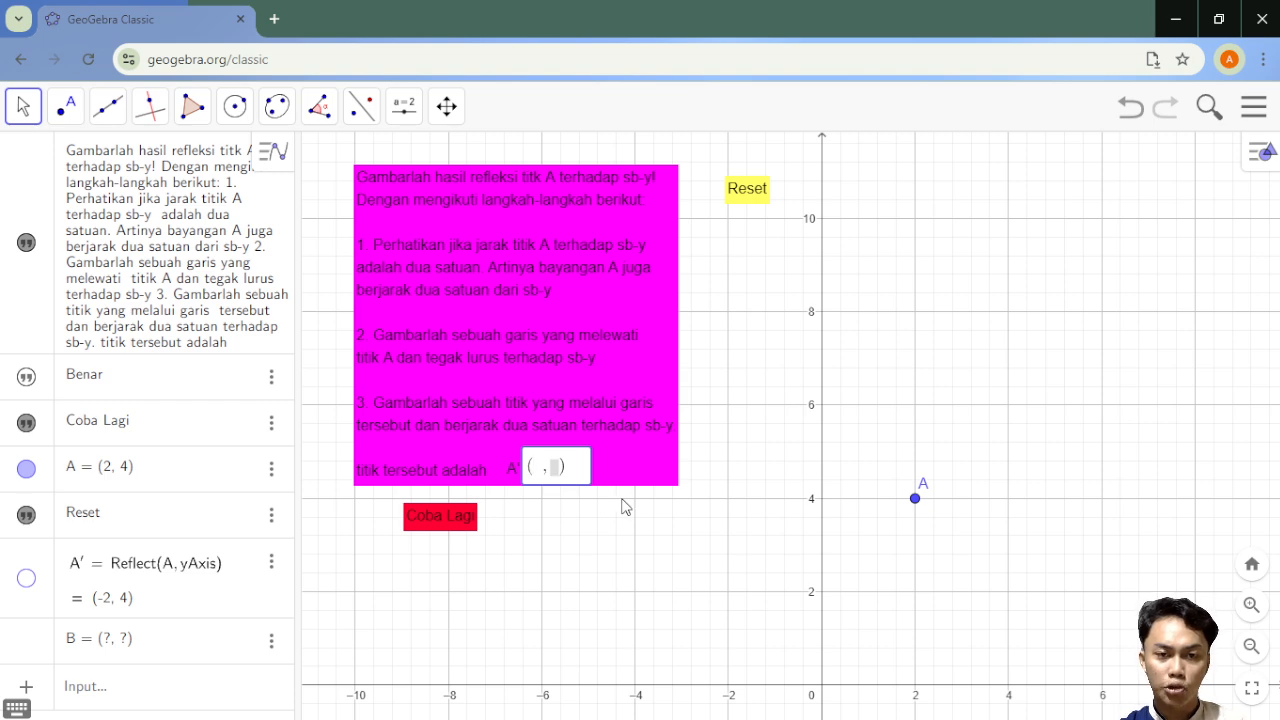
{"action": "type", "text": "-2"}
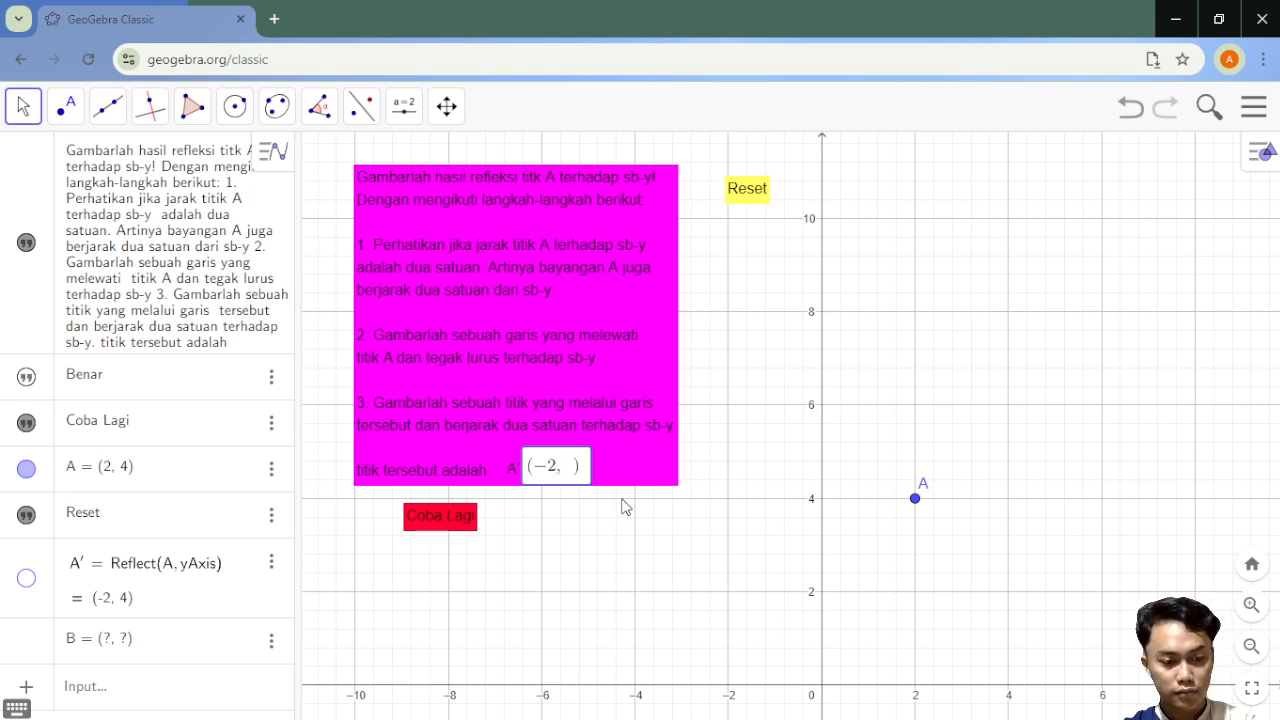
{"action": "key", "text": "Return"}
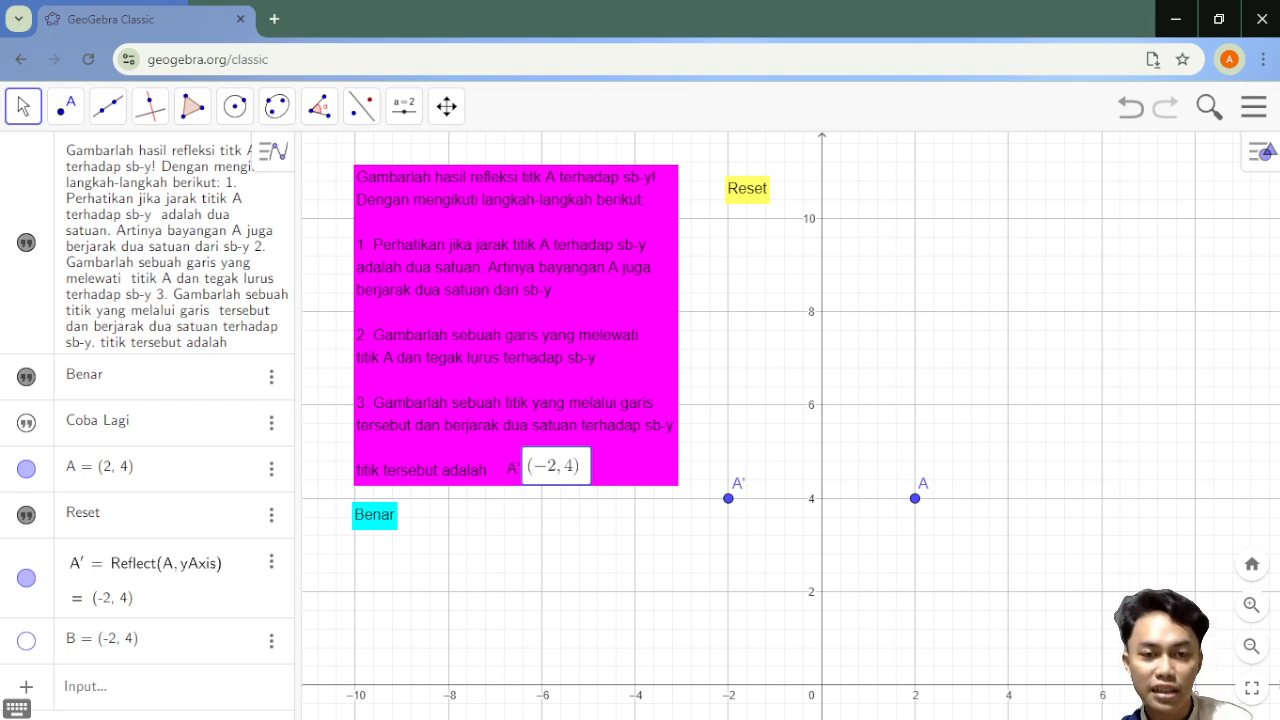
Switch to the worksheet holding only the magenta instruction text and place a point at about (2, 3.12).
{"action": "key", "text": "alt+Tab"}
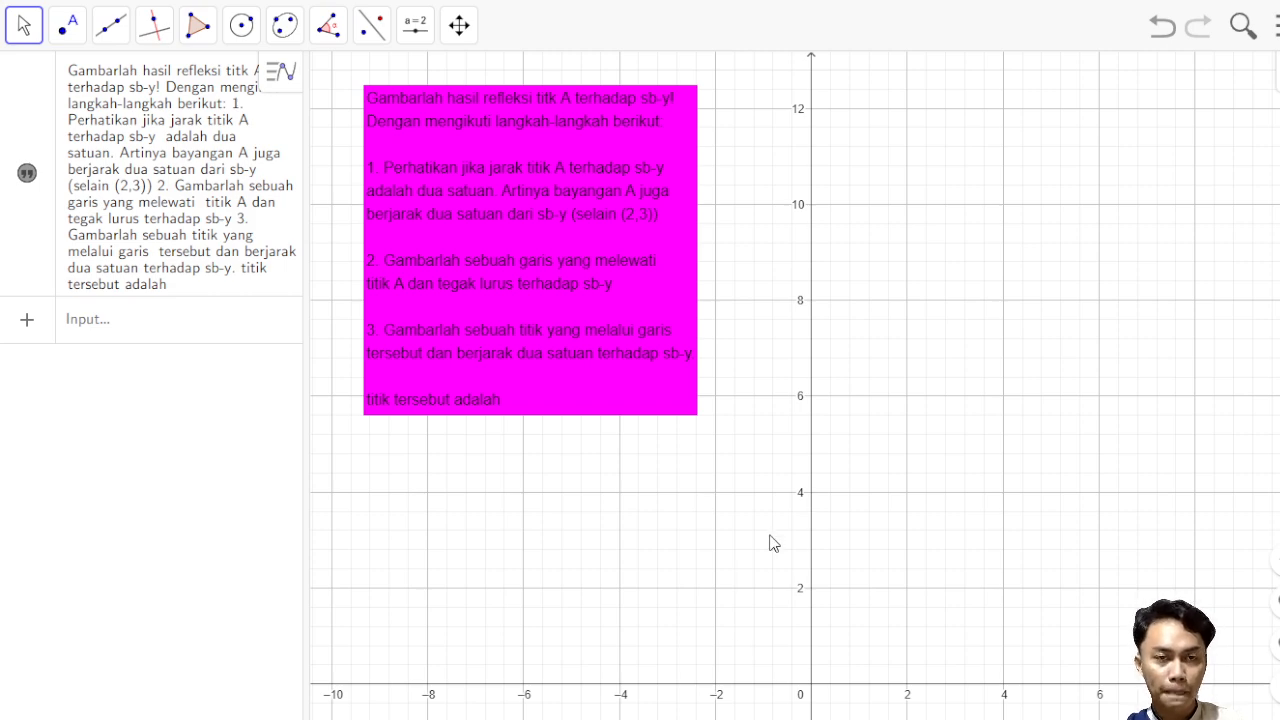
{"action": "left_click", "coordinate": [114, 330]}
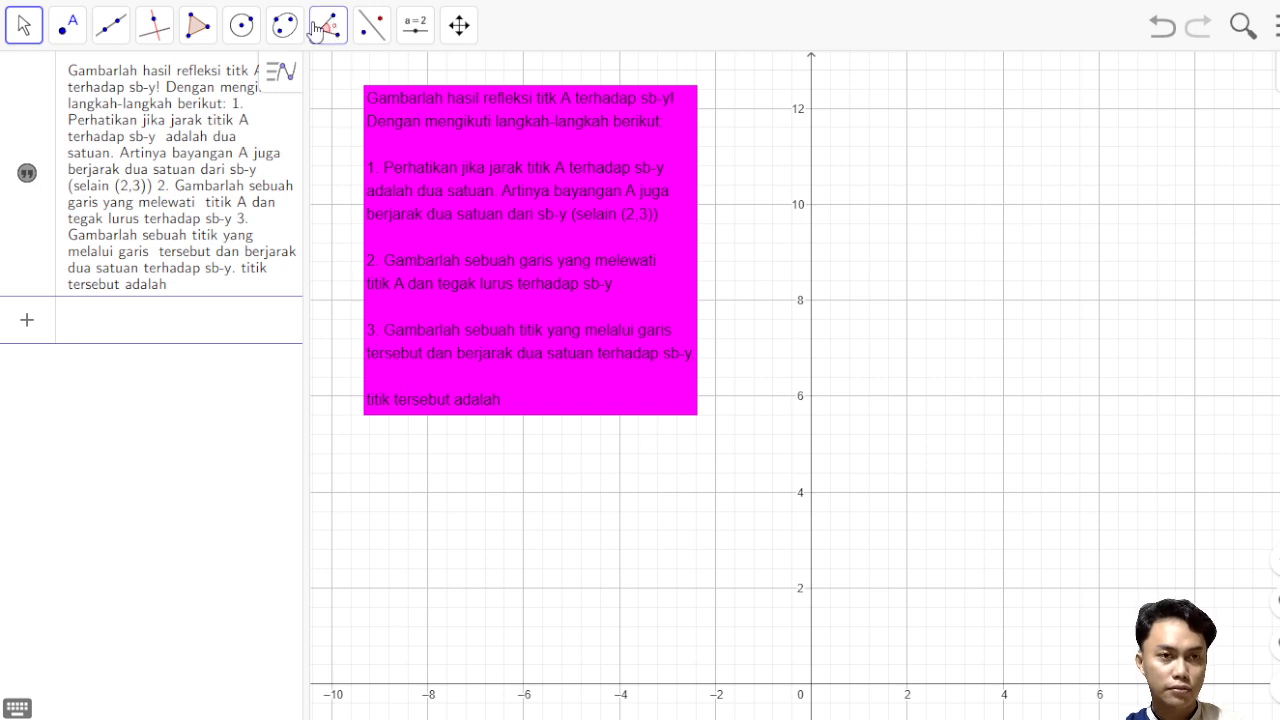
{"action": "left_click", "coordinate": [78, 42]}
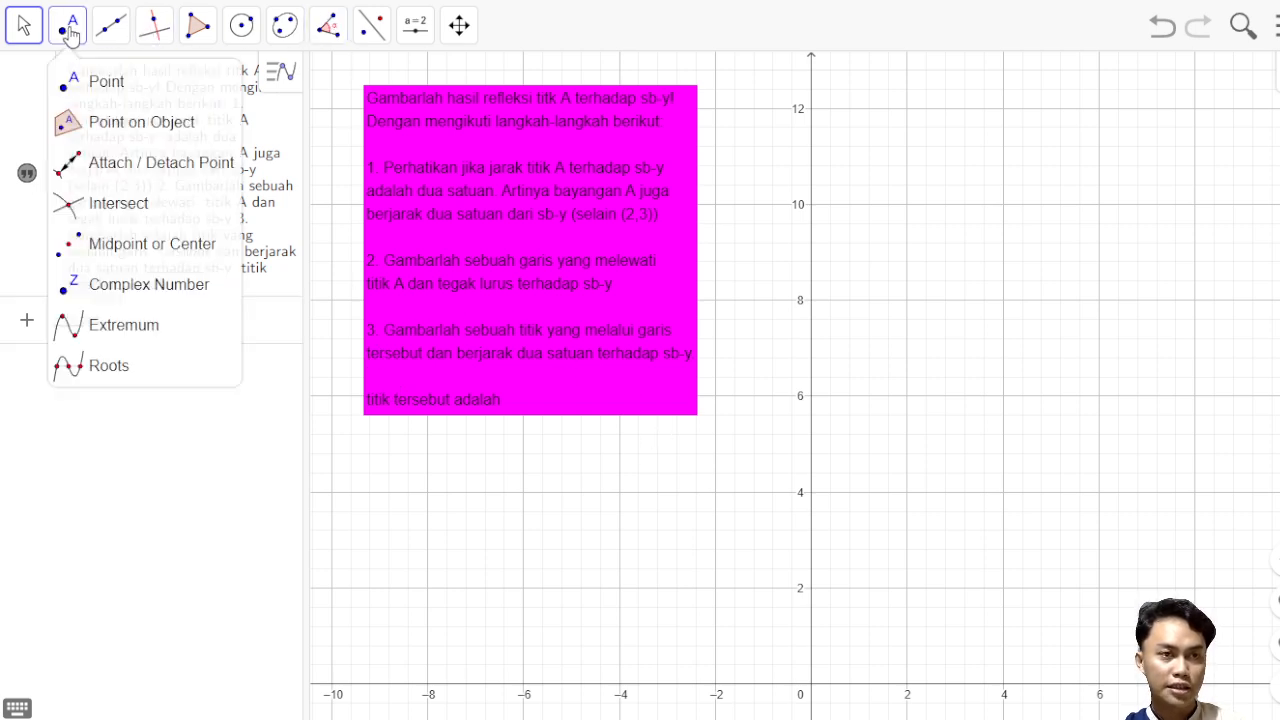
{"action": "left_click", "coordinate": [104, 82]}
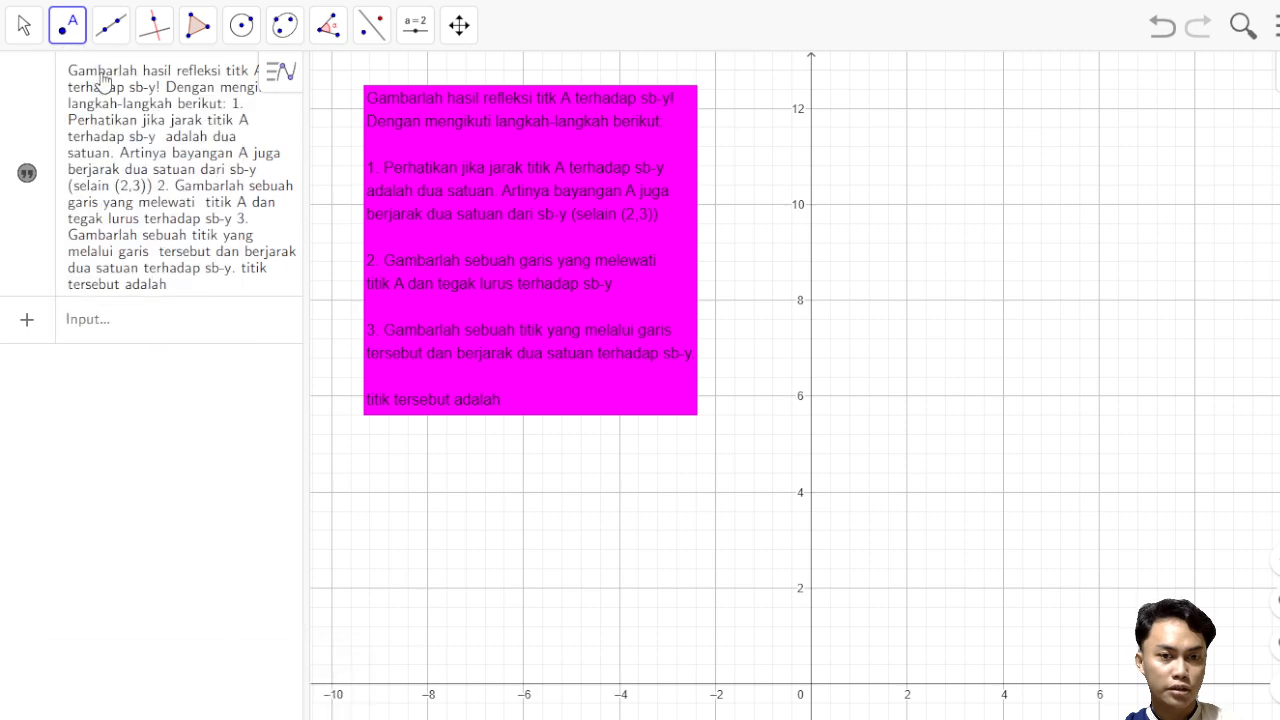
{"action": "left_click", "coordinate": [903, 544]}
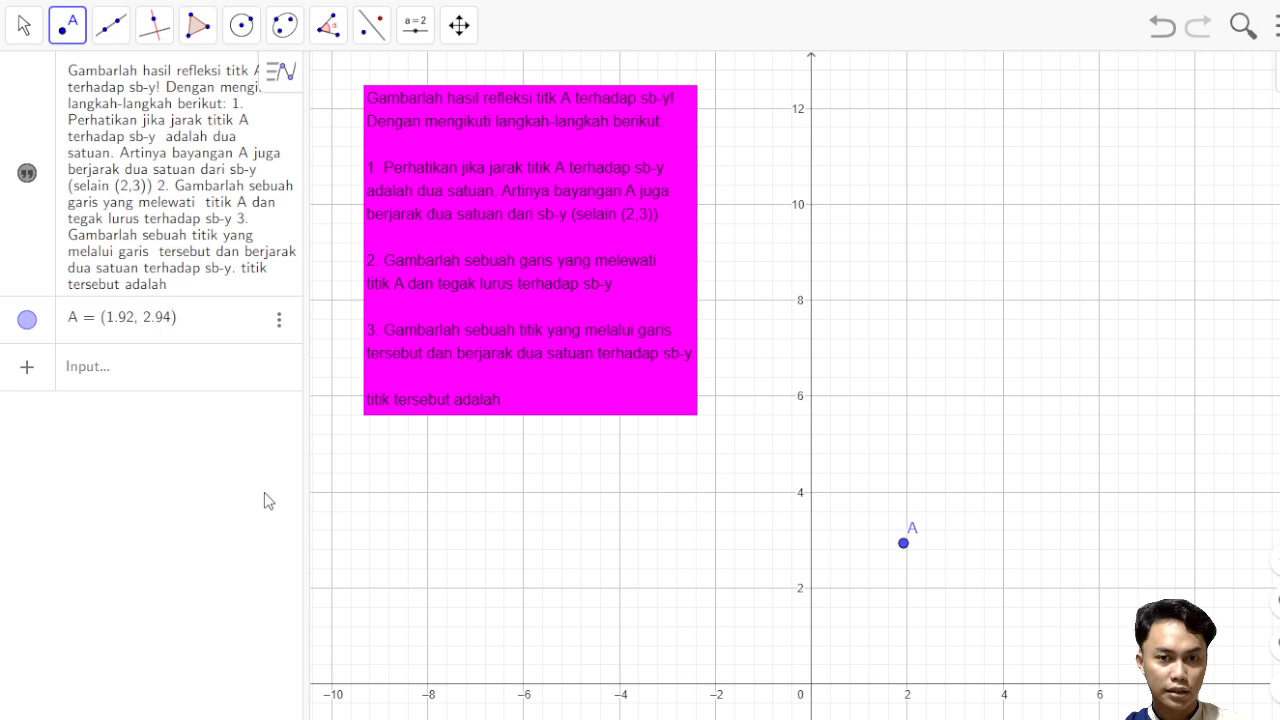
{"action": "left_click_drag", "start_coordinate": [906, 543], "coordinate": [908, 536]}
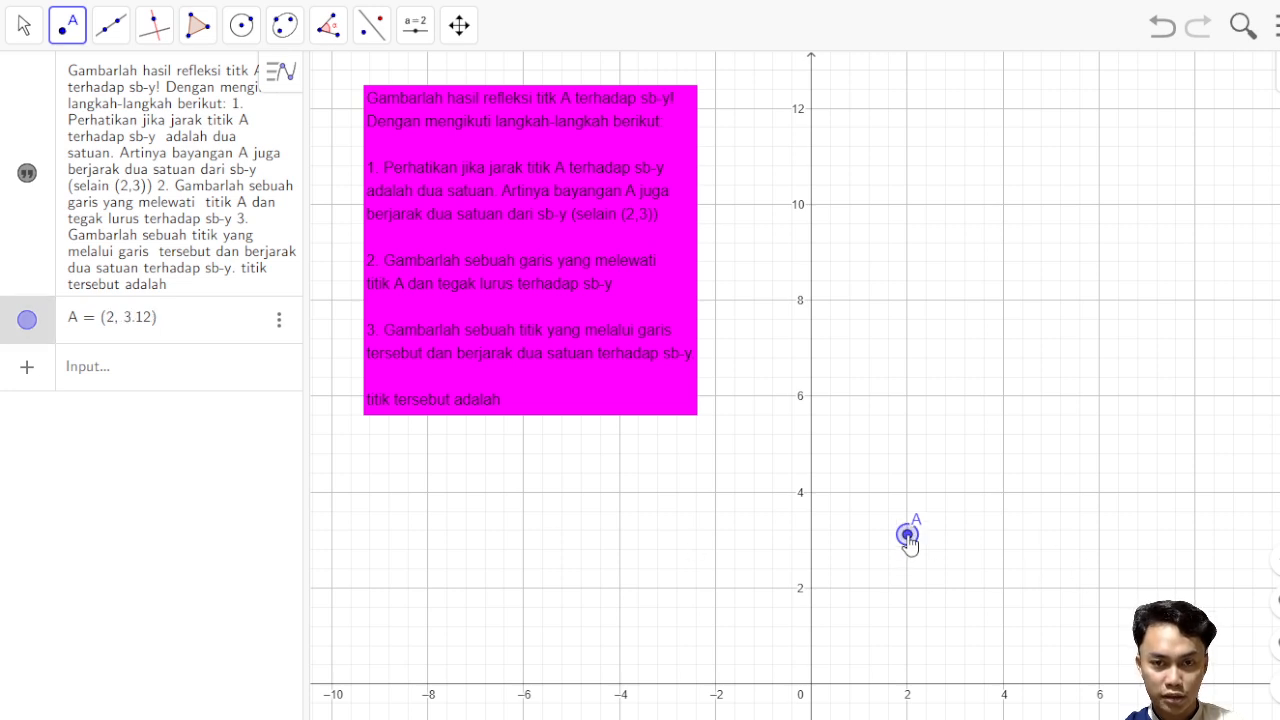
Set point A's coordinates to exactly (2, 3).
{"action": "left_click", "coordinate": [151, 322]}
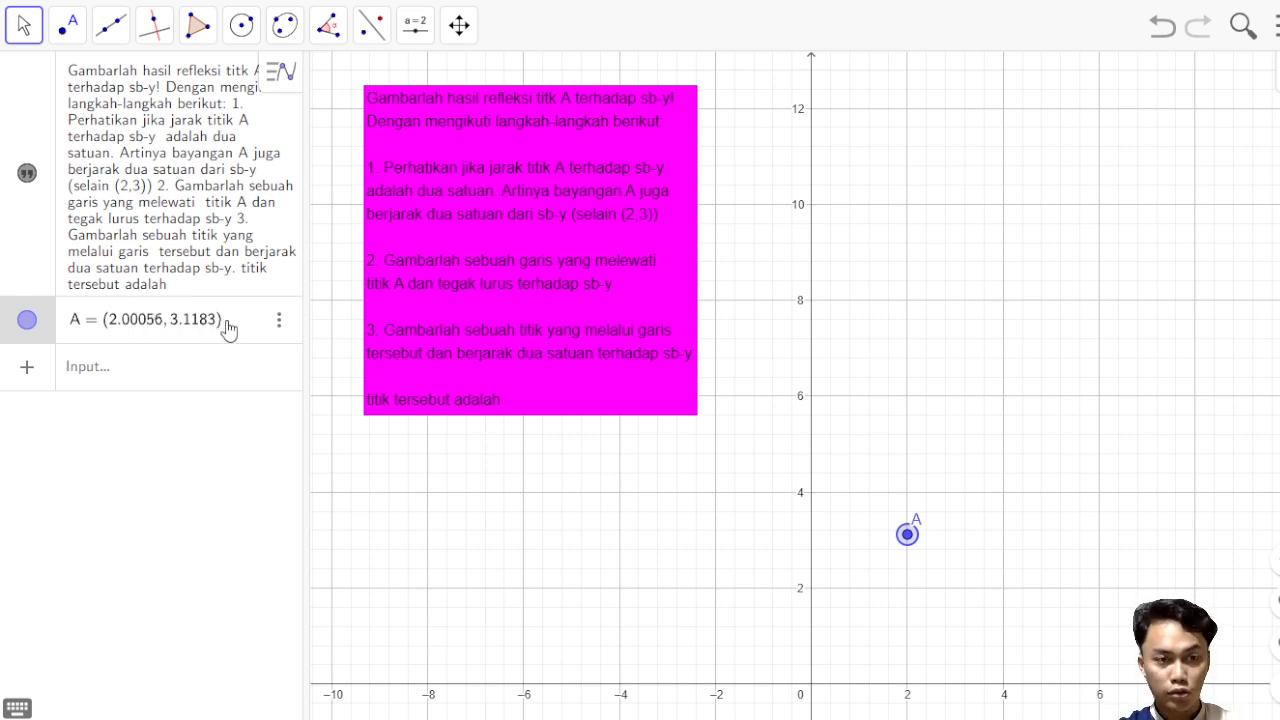
{"action": "key", "text": "BackSpace"}
{"action": "key", "text": "BackSpace"}
{"action": "key", "text": "BackSpace"}
{"action": "key", "text": "BackSpace"}
{"action": "key", "text": "BackSpace"}
{"action": "key", "text": "BackSpace"}
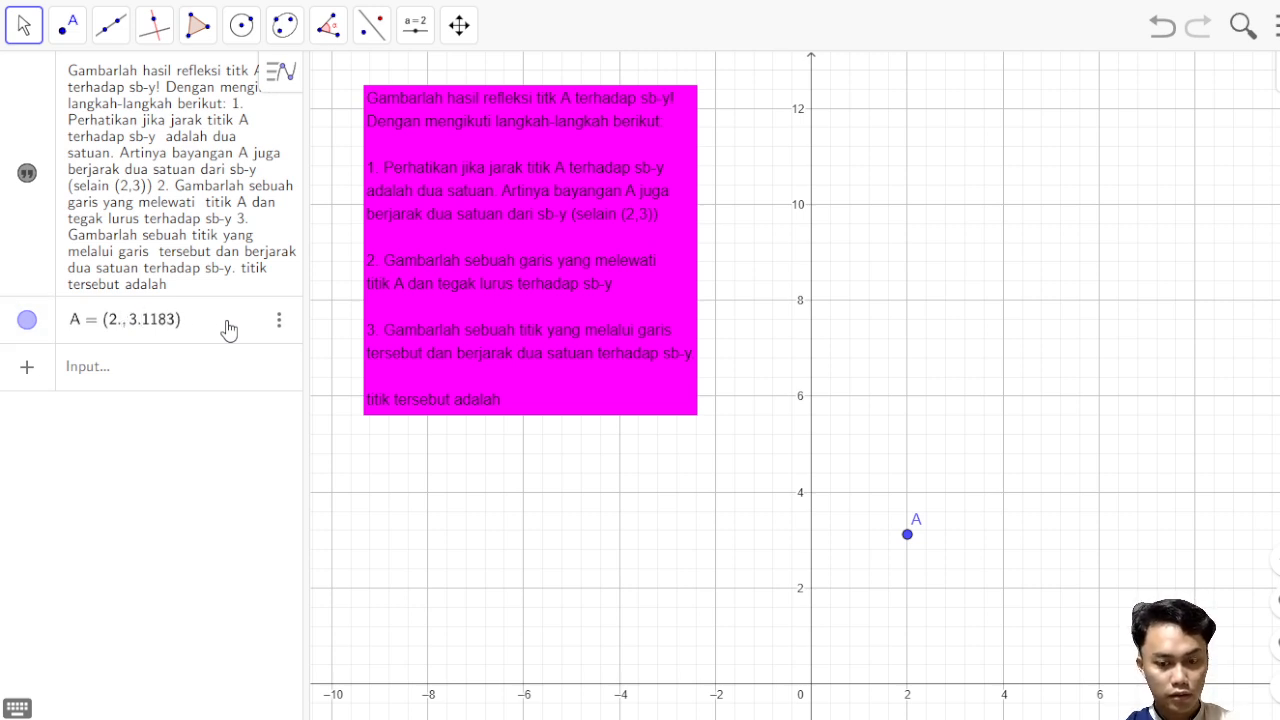
{"action": "key", "text": "BackSpace"}
{"action": "key", "text": "BackSpace"}
{"action": "key", "text": "BackSpace"}
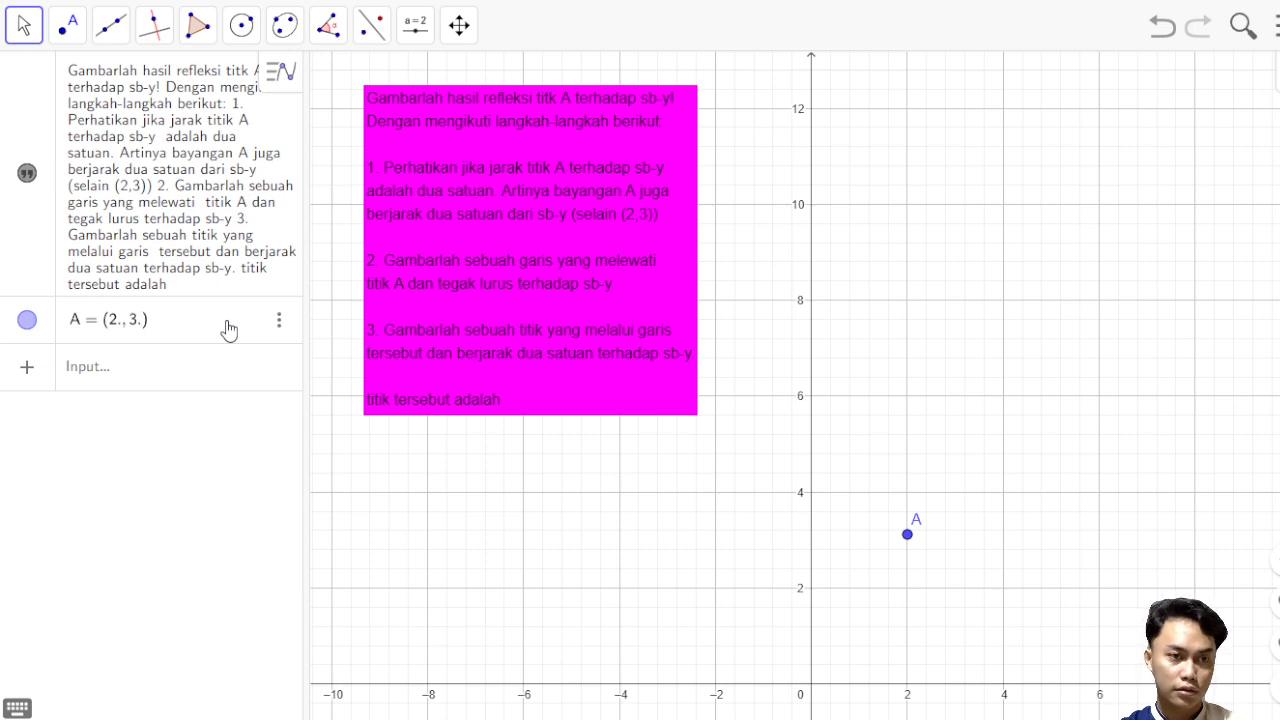
{"action": "left_click", "coordinate": [115, 318]}
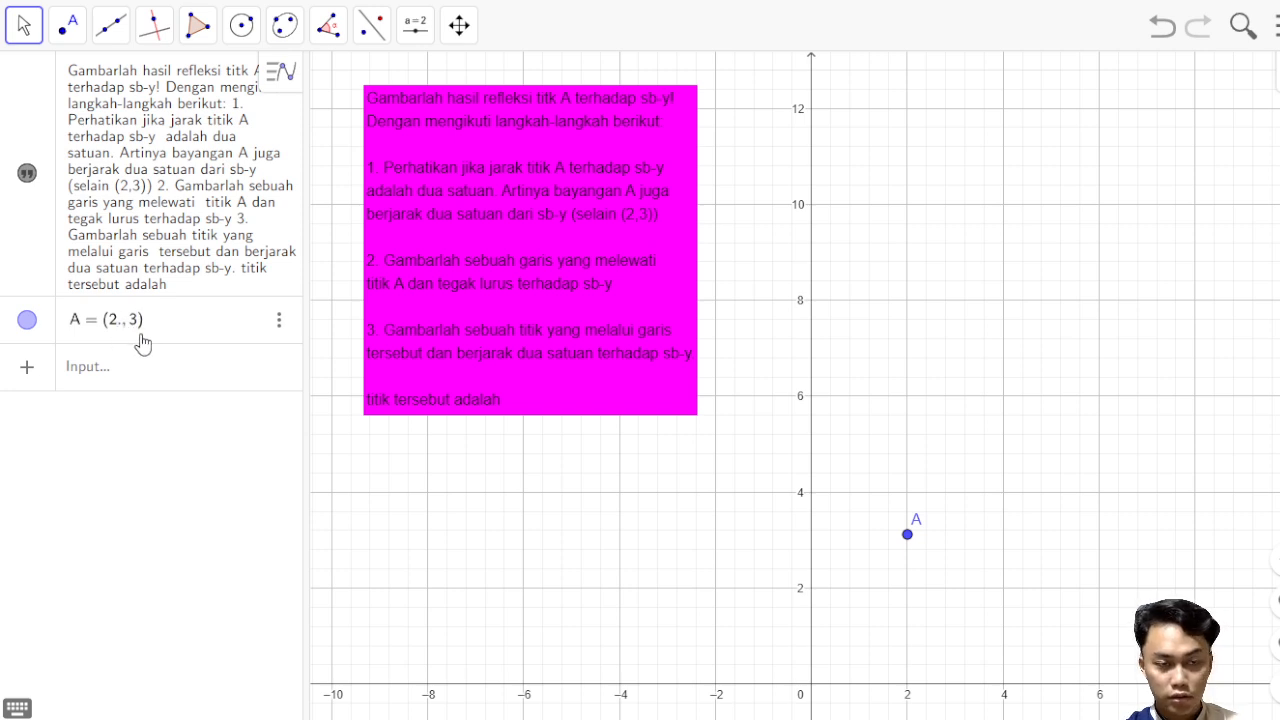
{"action": "key", "text": "Delete"}
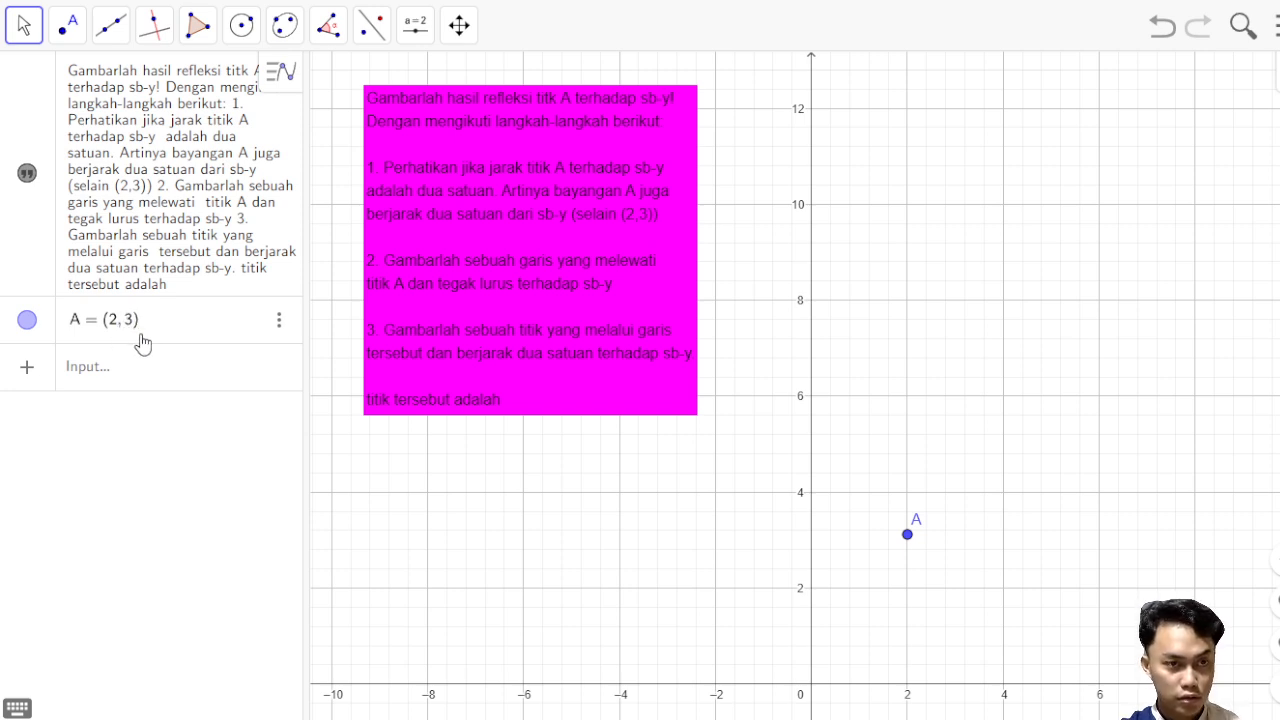
{"action": "key", "text": "Return"}
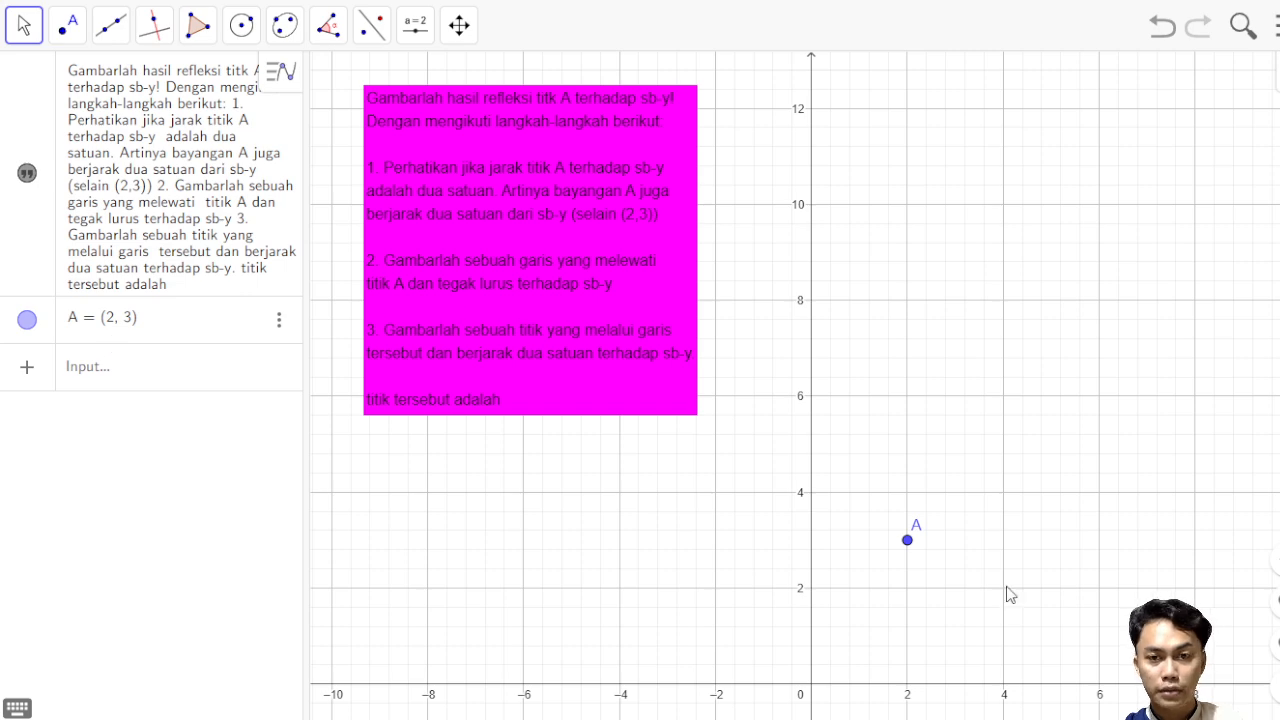
Set point A's label to show Name & Value and close its settings.
{"action": "right_click", "coordinate": [908, 541]}
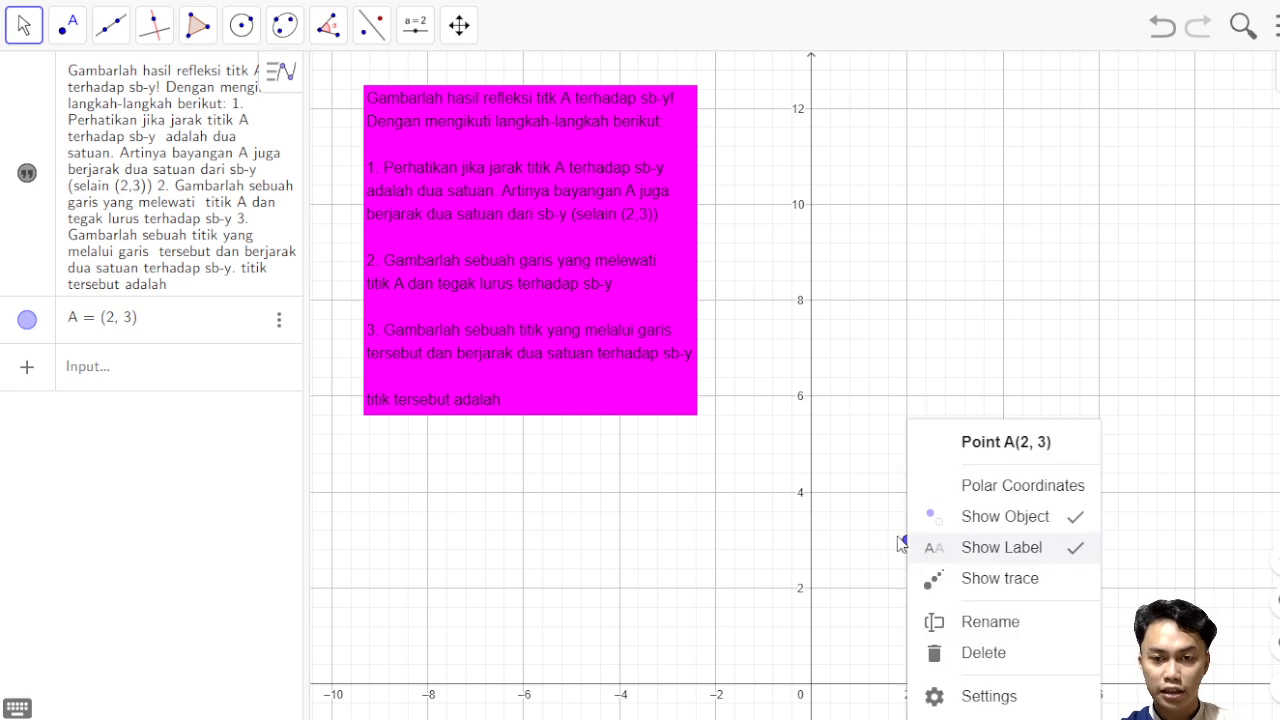
{"action": "left_click", "coordinate": [1030, 700]}
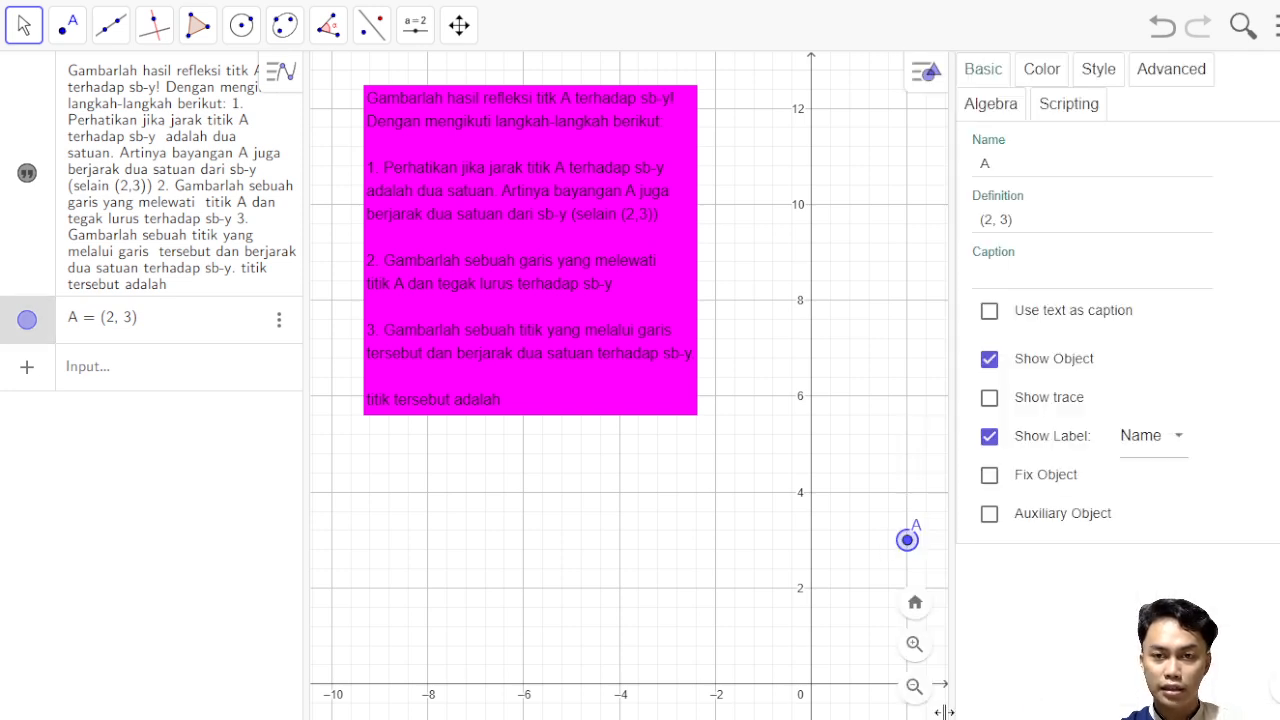
{"action": "left_click", "coordinate": [1162, 449]}
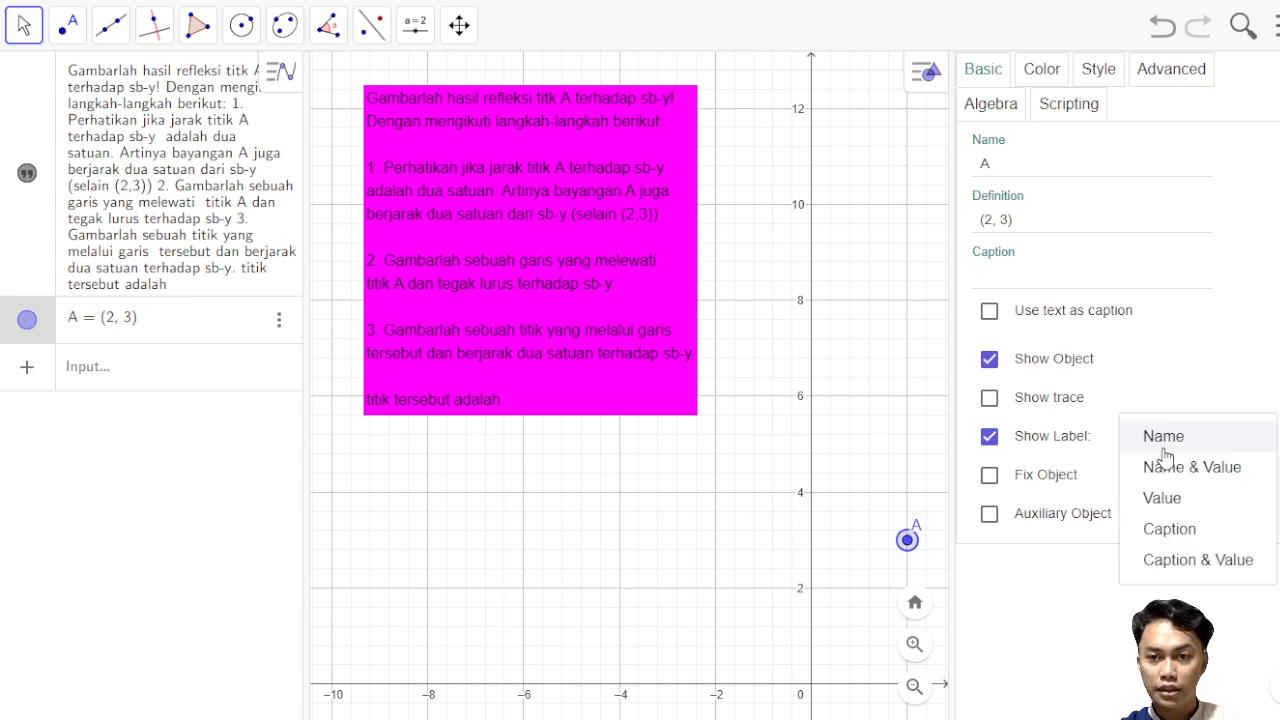
{"action": "left_click", "coordinate": [1207, 474]}
{"action": "left_click", "coordinate": [1266, 74]}
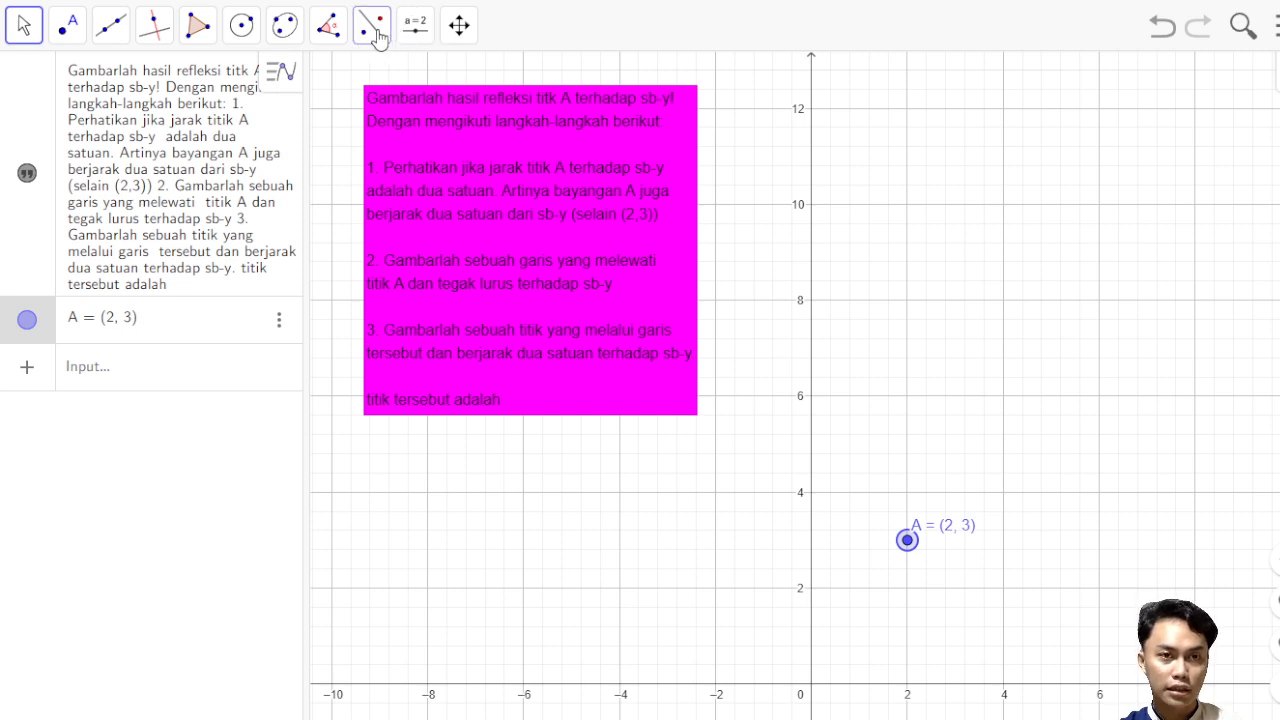
Reflect point A about the y-axis and hide the reflected image point.
{"action": "left_click", "coordinate": [377, 36]}
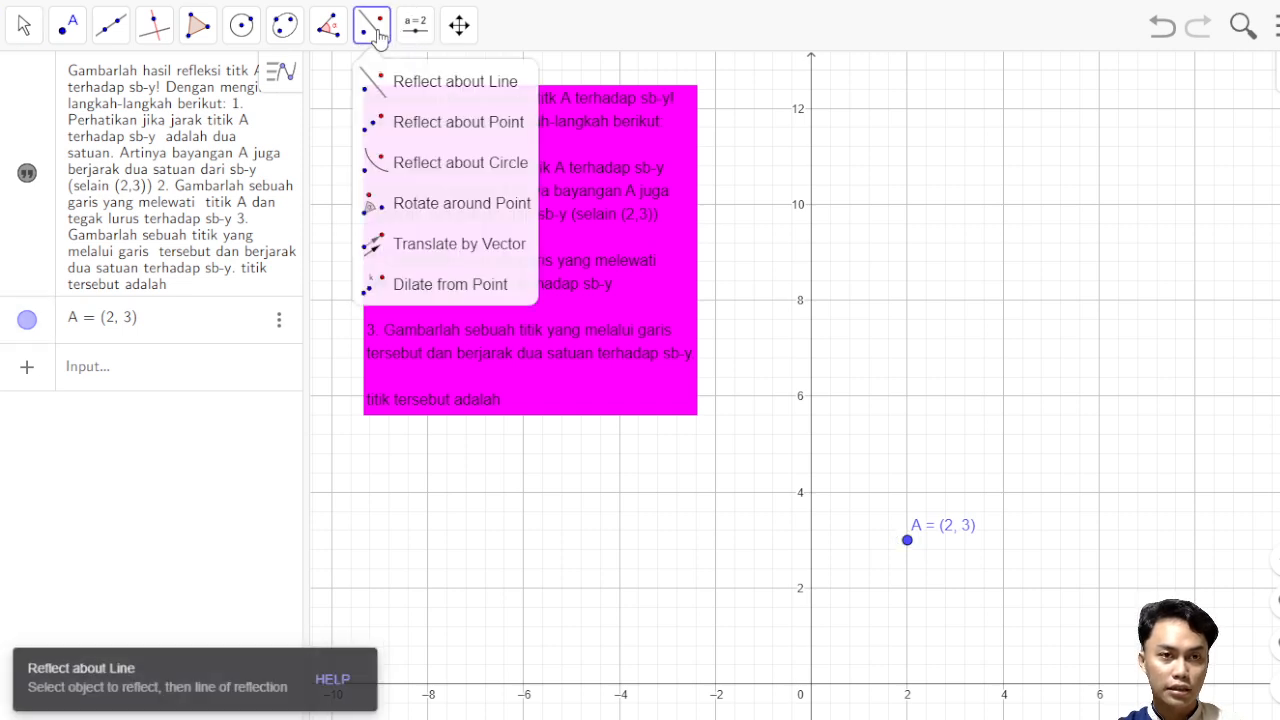
{"action": "left_click", "coordinate": [497, 92]}
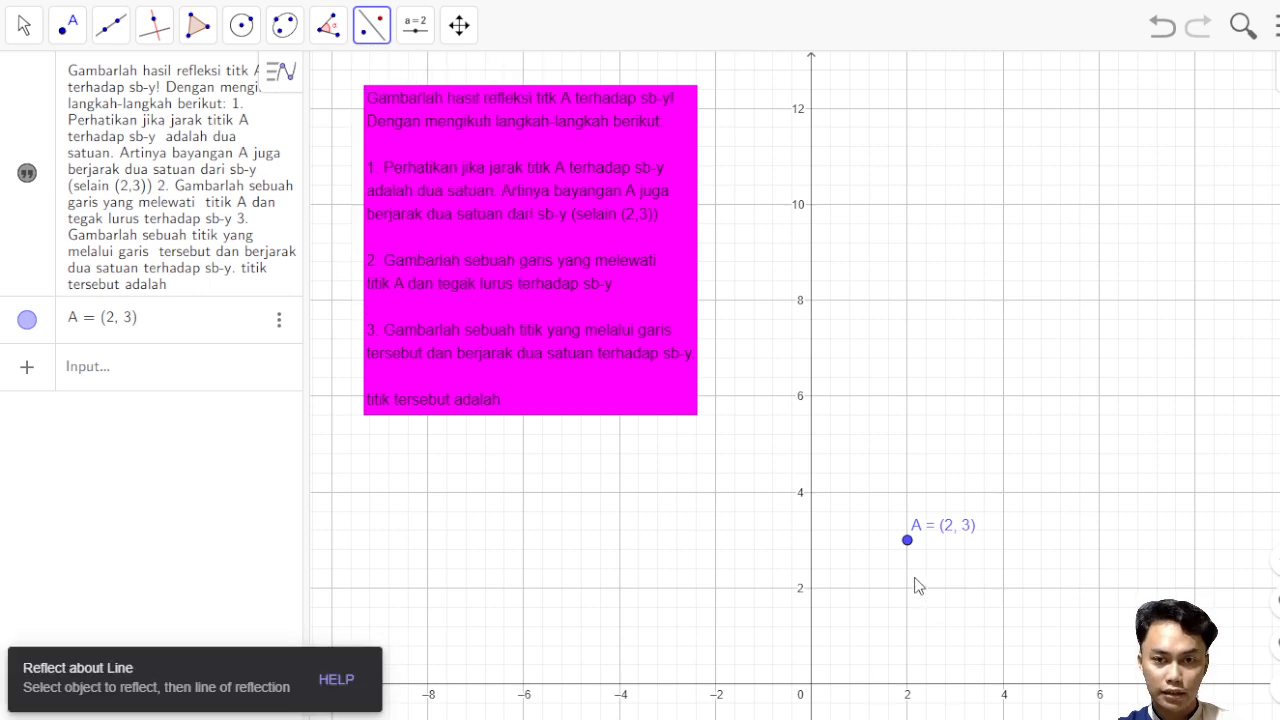
{"action": "left_click", "coordinate": [908, 546]}
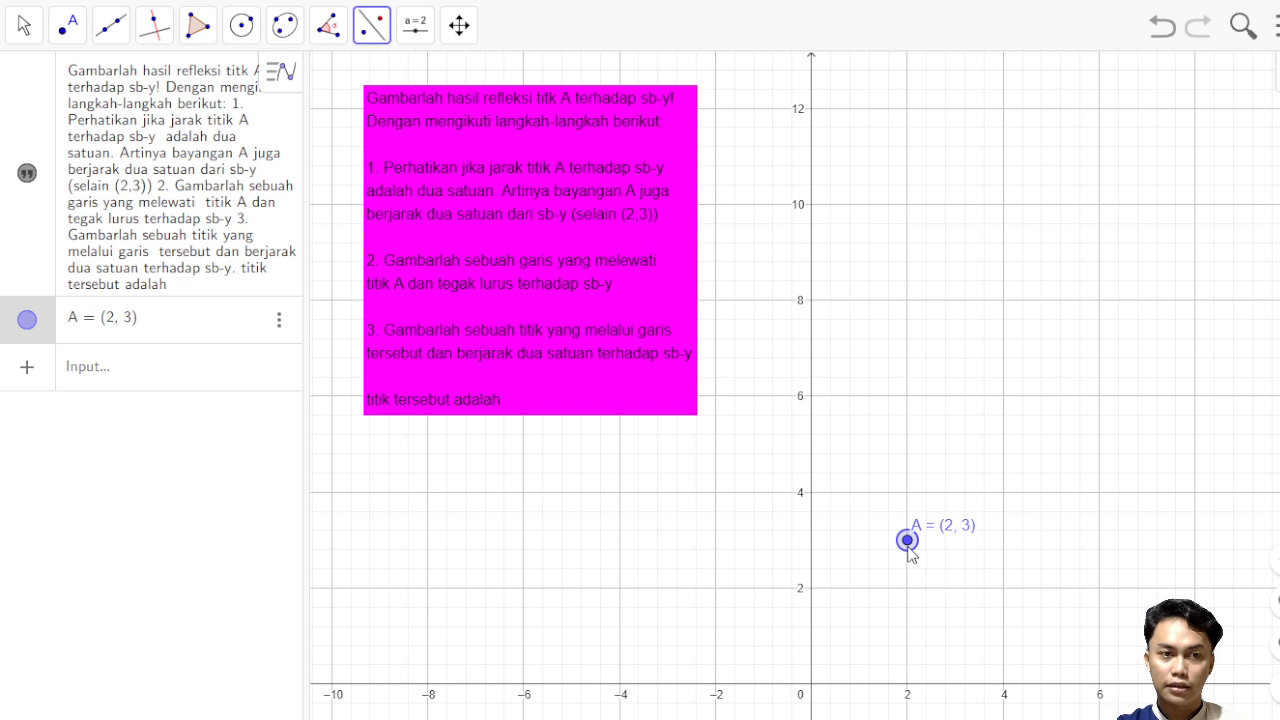
{"action": "left_click", "coordinate": [812, 544]}
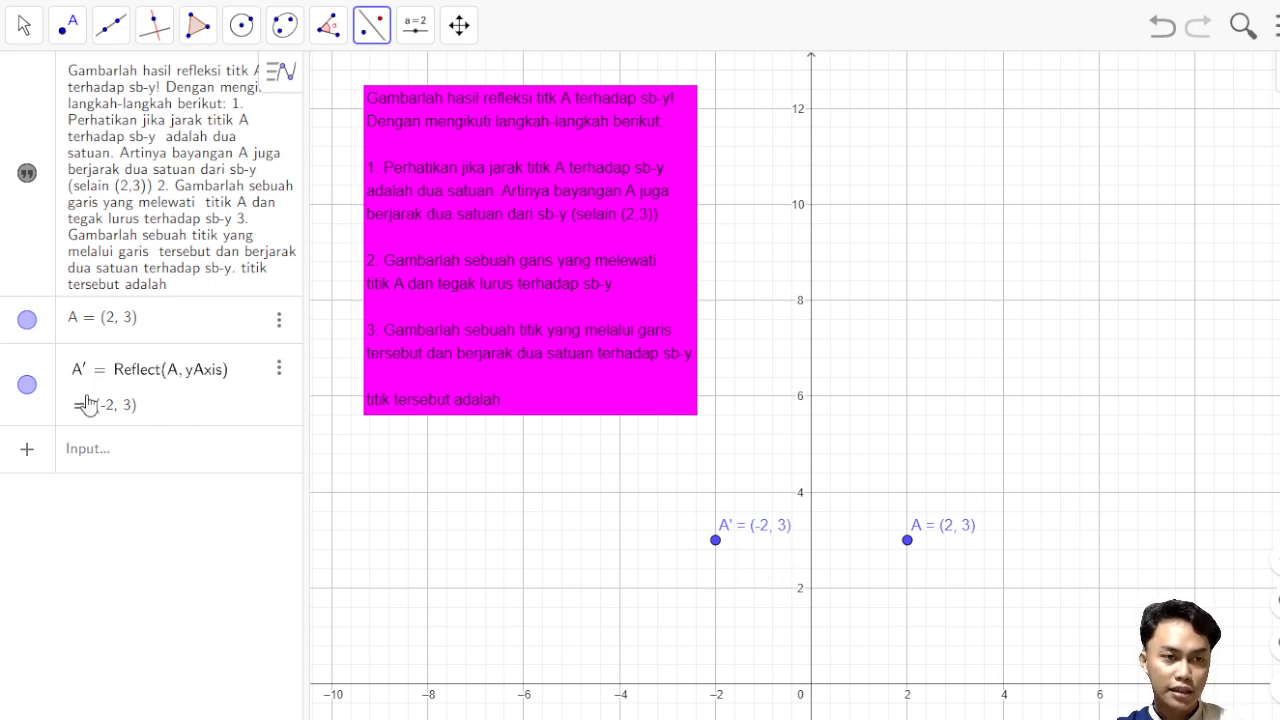
{"action": "left_click", "coordinate": [29, 385]}
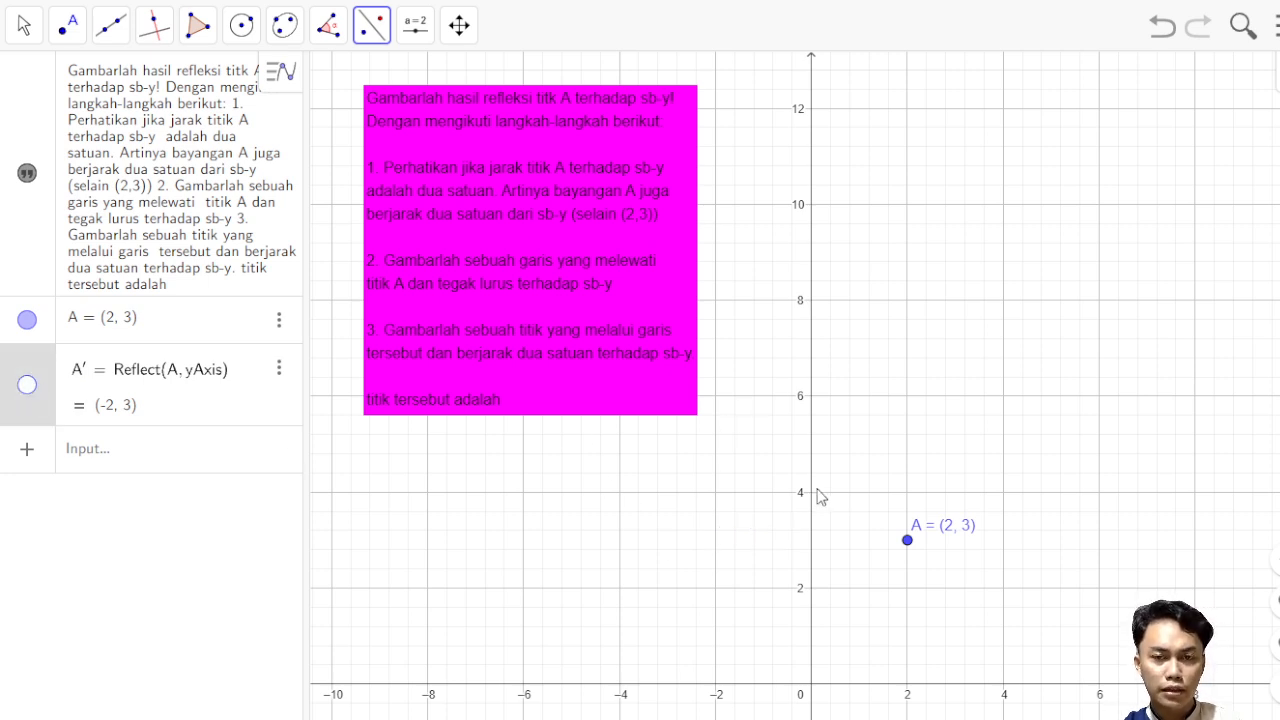
Place another free point above point A at about (1.48, 4.51).
{"action": "left_click", "coordinate": [73, 31]}
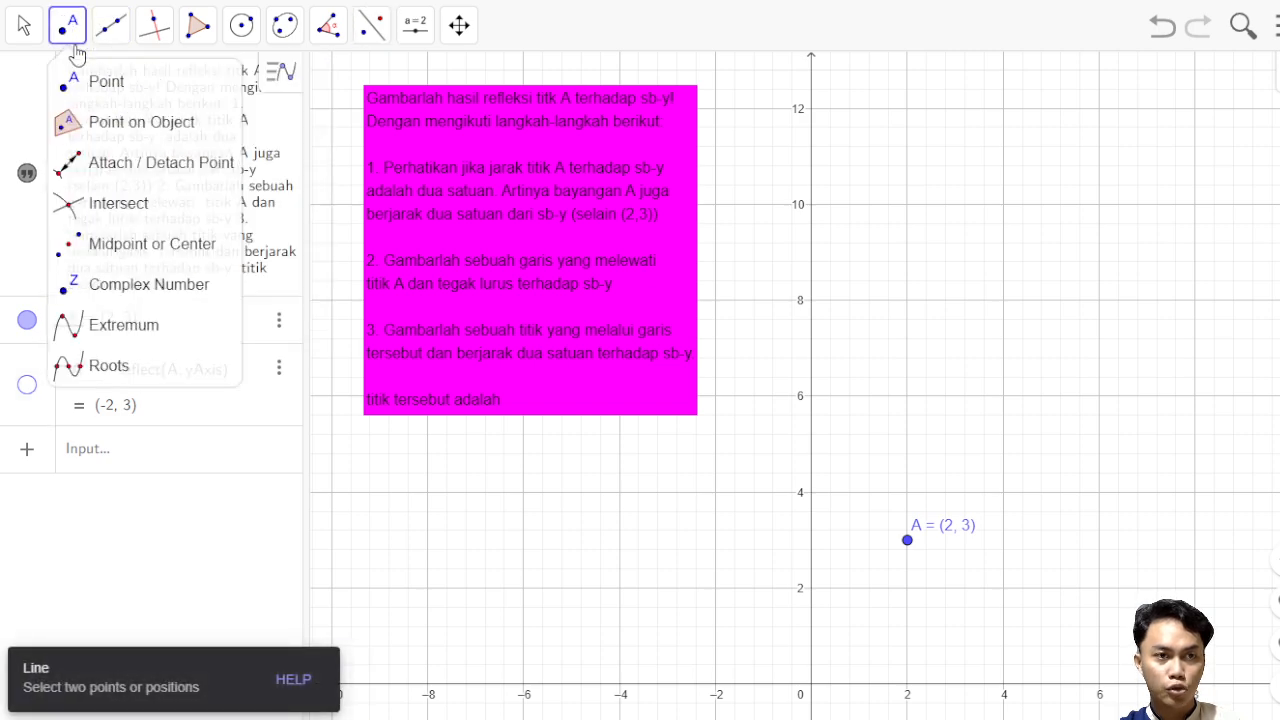
{"action": "left_click", "coordinate": [85, 84]}
{"action": "left_click", "coordinate": [85, 82]}
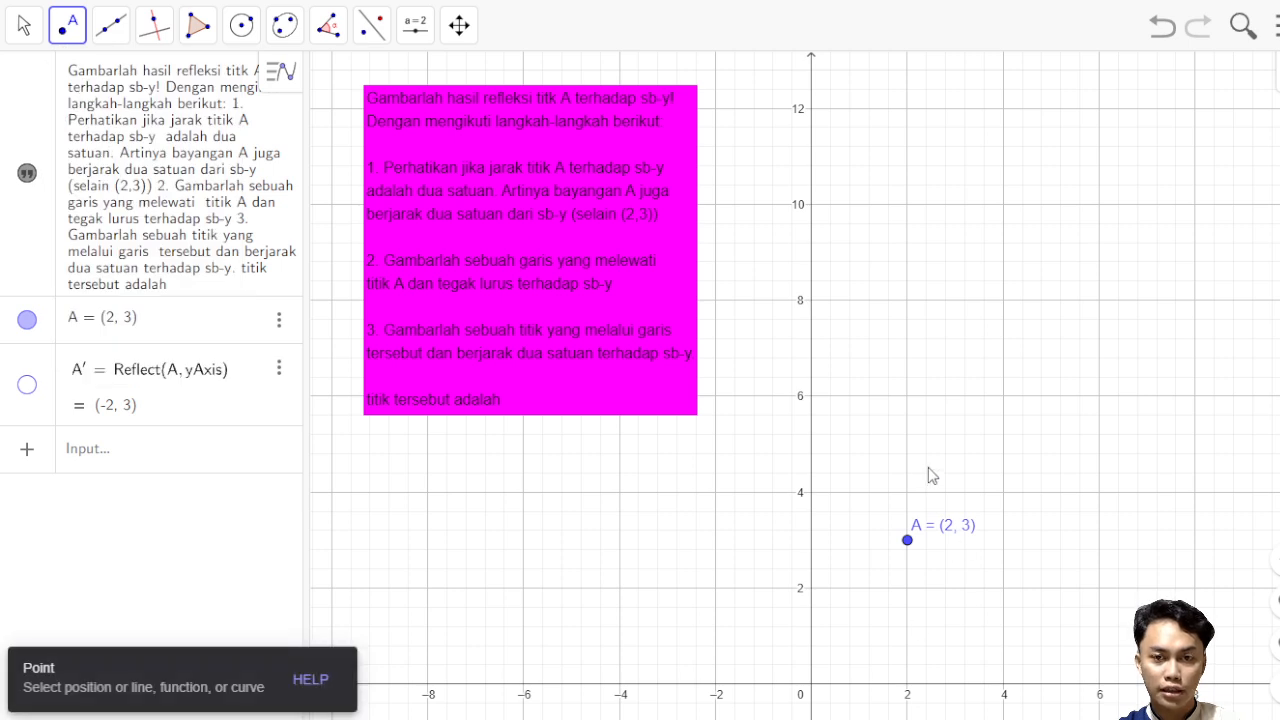
{"action": "left_click", "coordinate": [882, 468]}
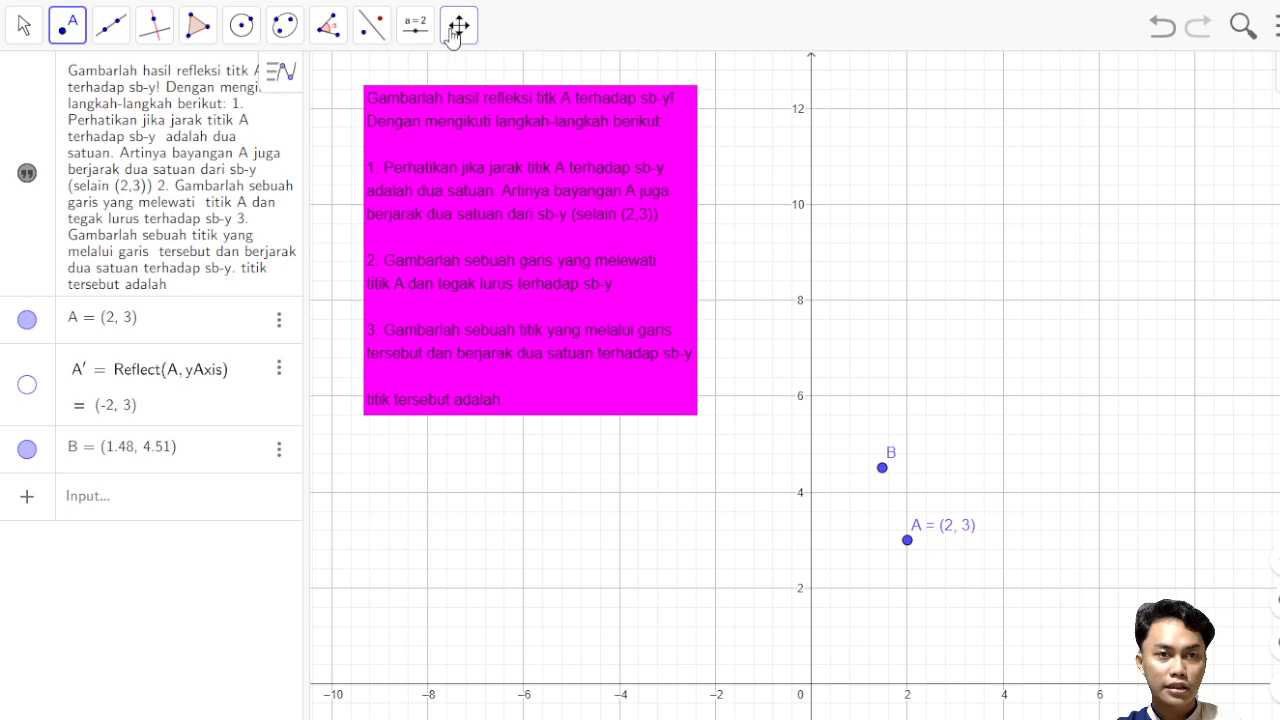
Add an input box captioned A' linked to point B and place it right after "titik tersebut adalah" in the instructions.
{"action": "left_click", "coordinate": [418, 26]}
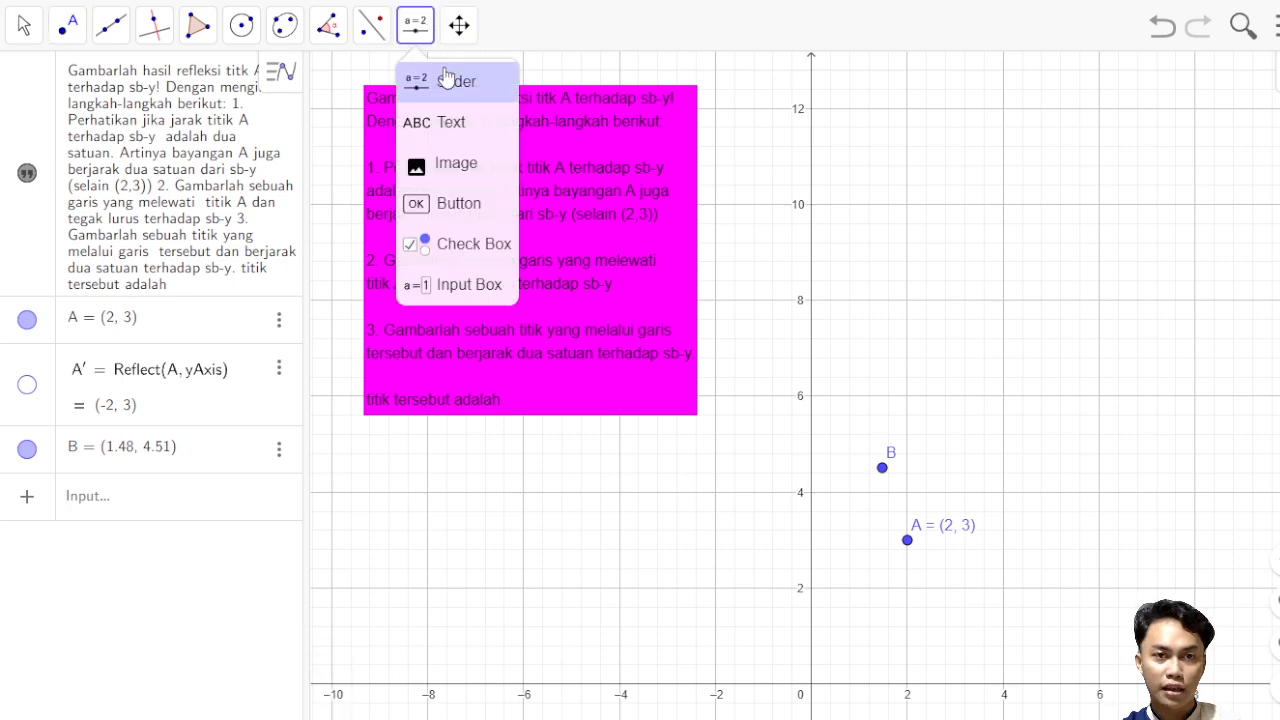
{"action": "left_click", "coordinate": [477, 205]}
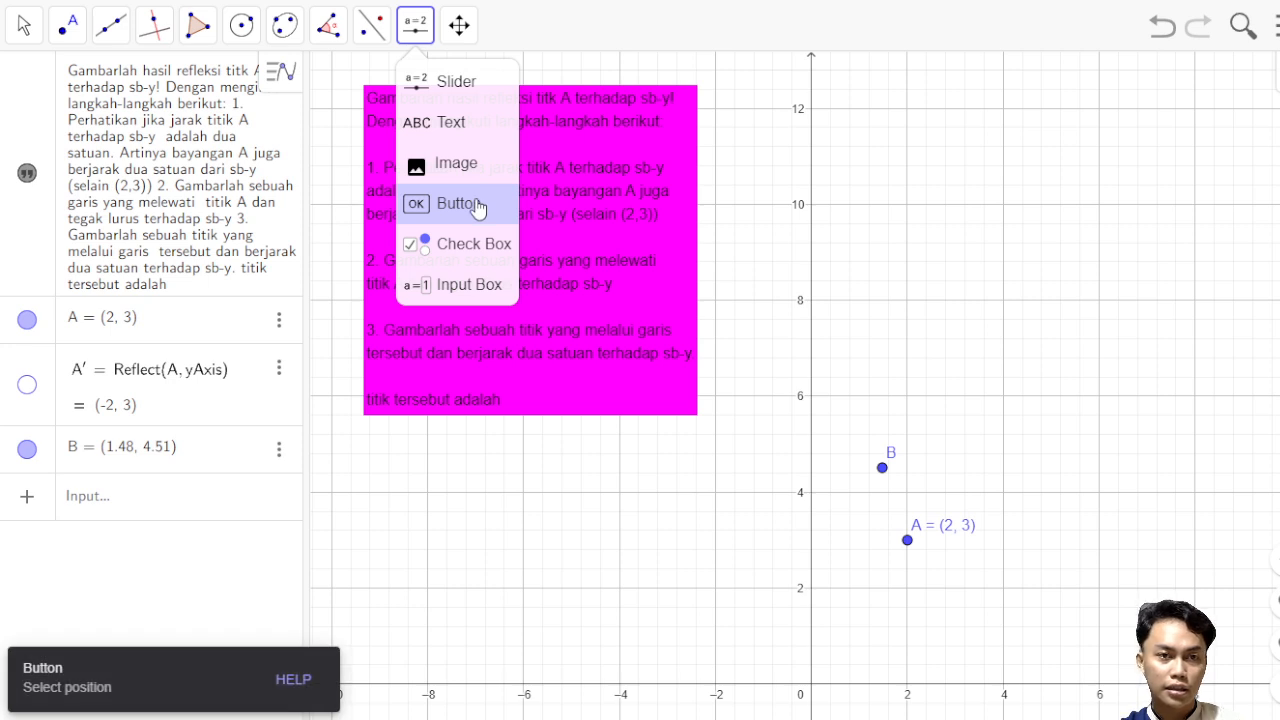
{"action": "left_click", "coordinate": [490, 286]}
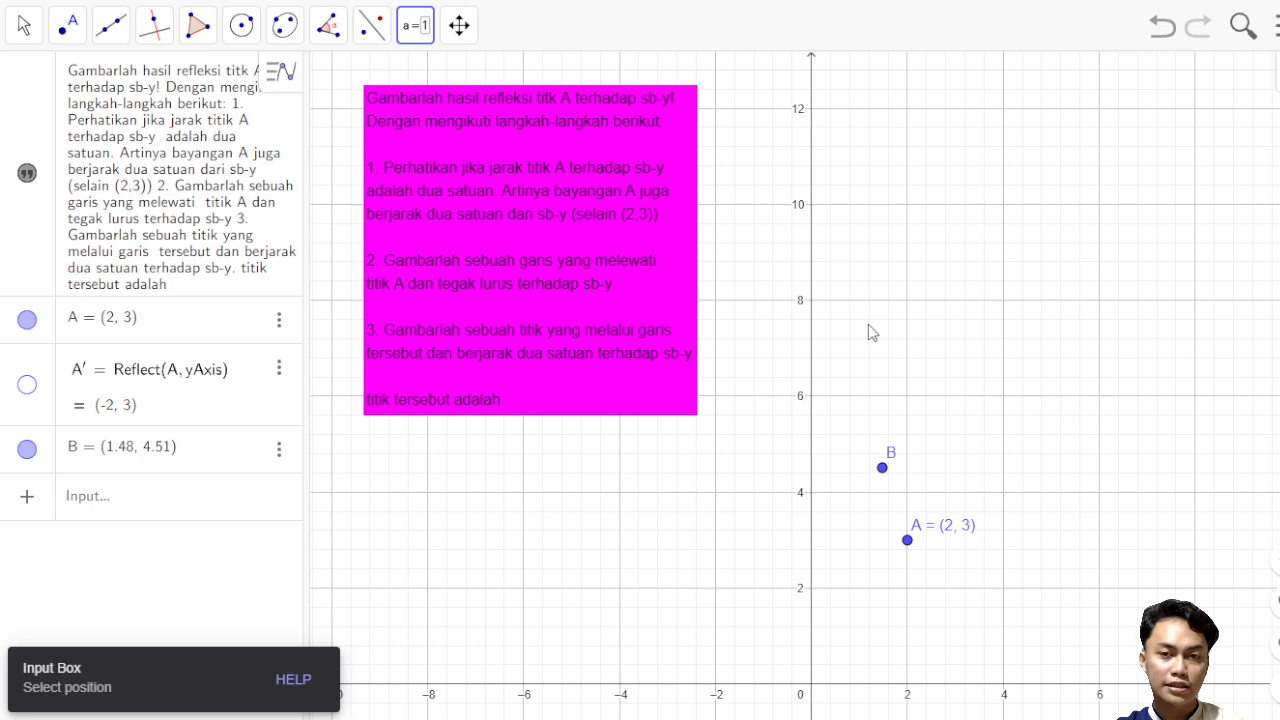
{"action": "left_click", "coordinate": [624, 484]}
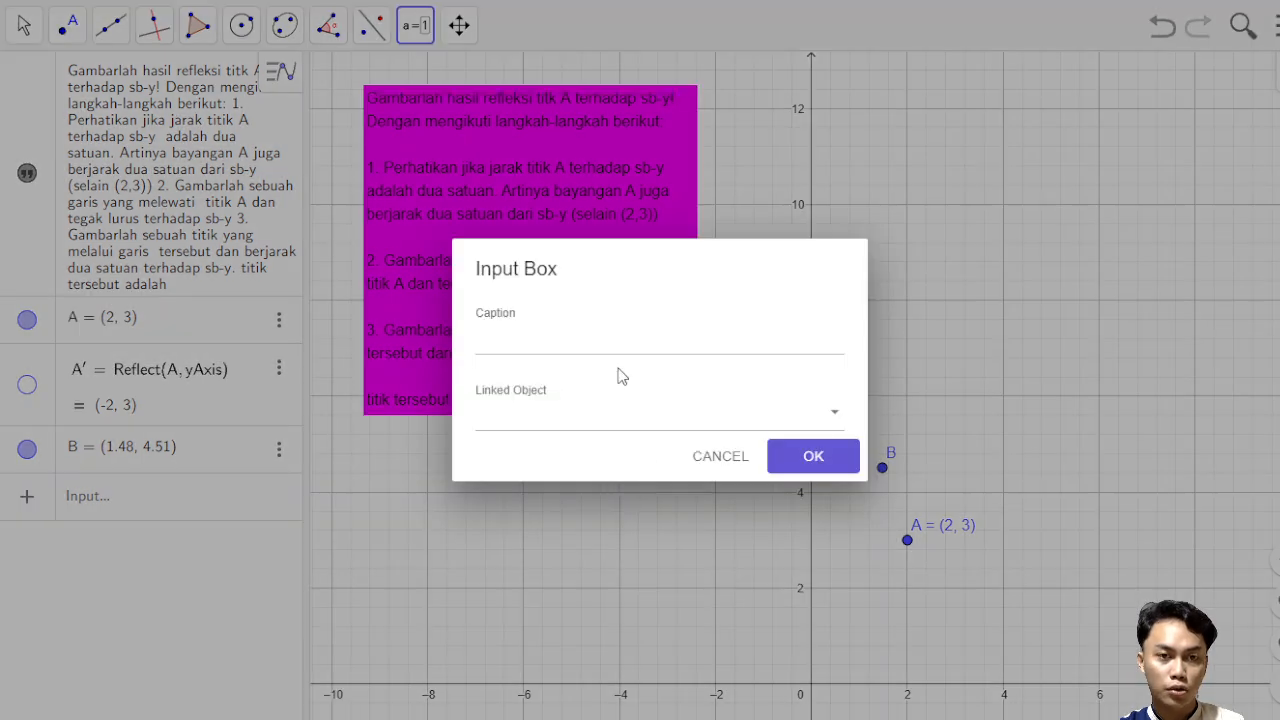
{"action": "left_click", "coordinate": [545, 349]}
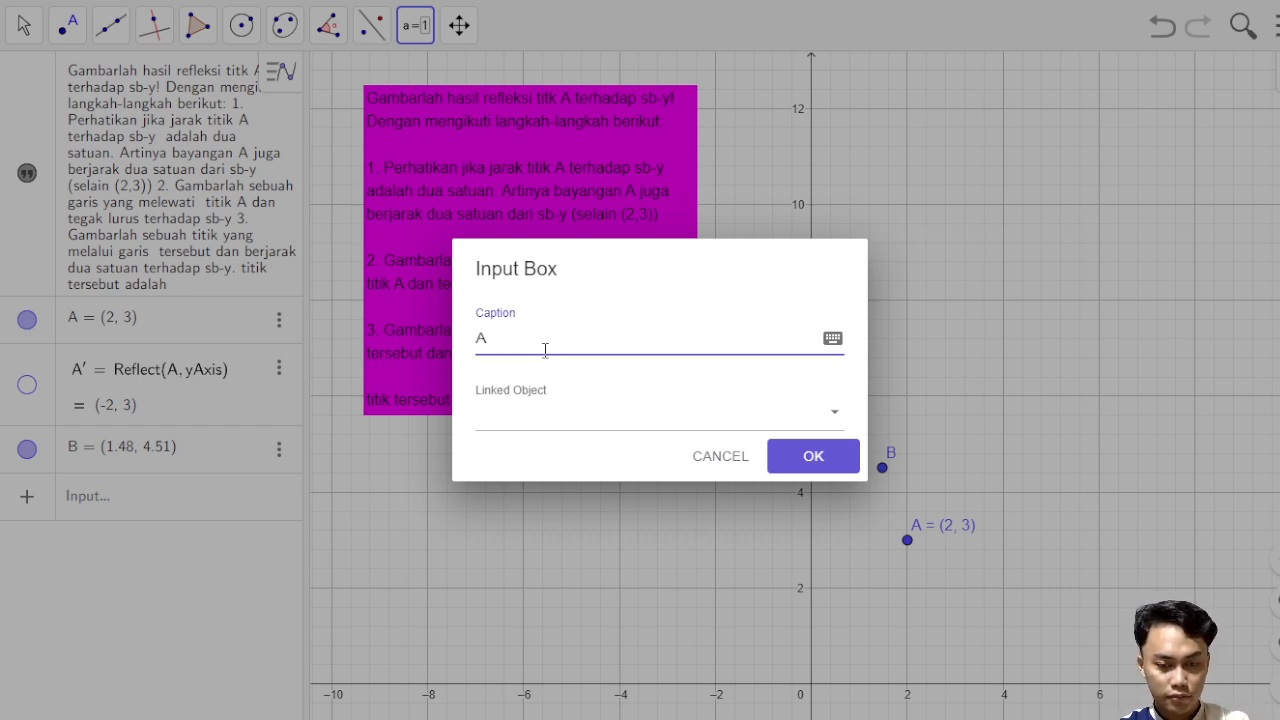
{"action": "left_click", "coordinate": [586, 428]}
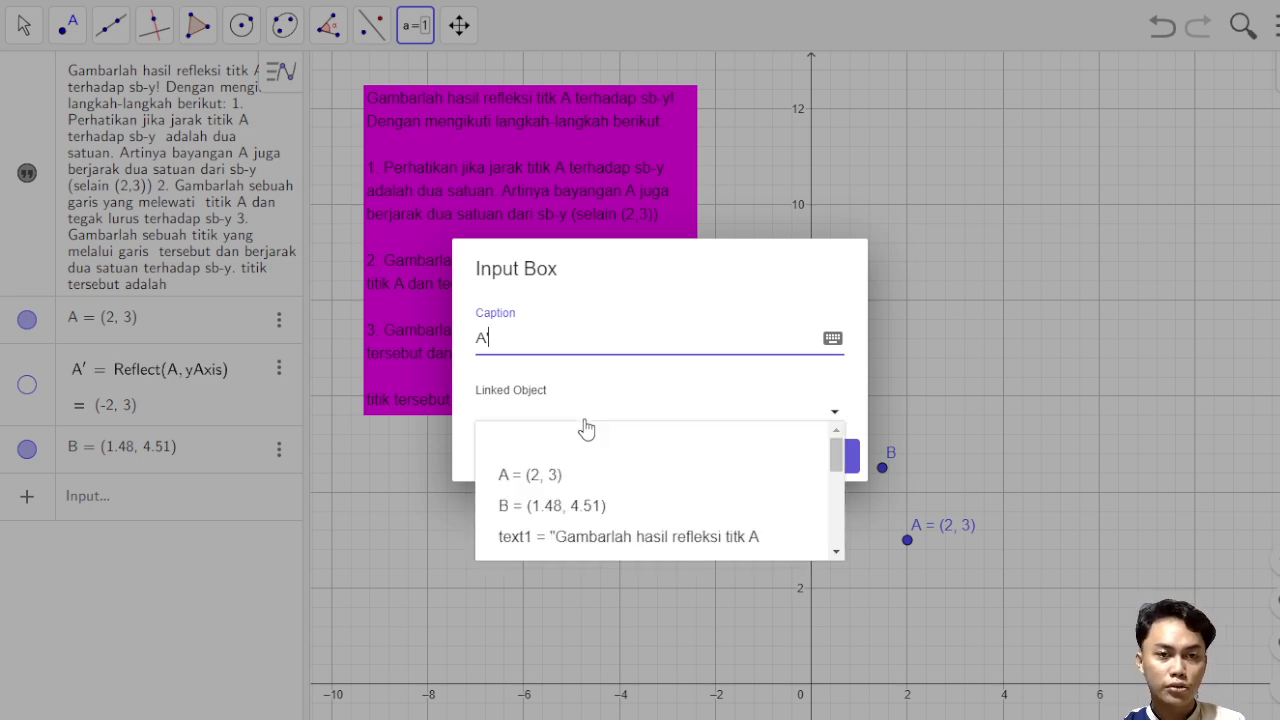
{"action": "left_click", "coordinate": [596, 505]}
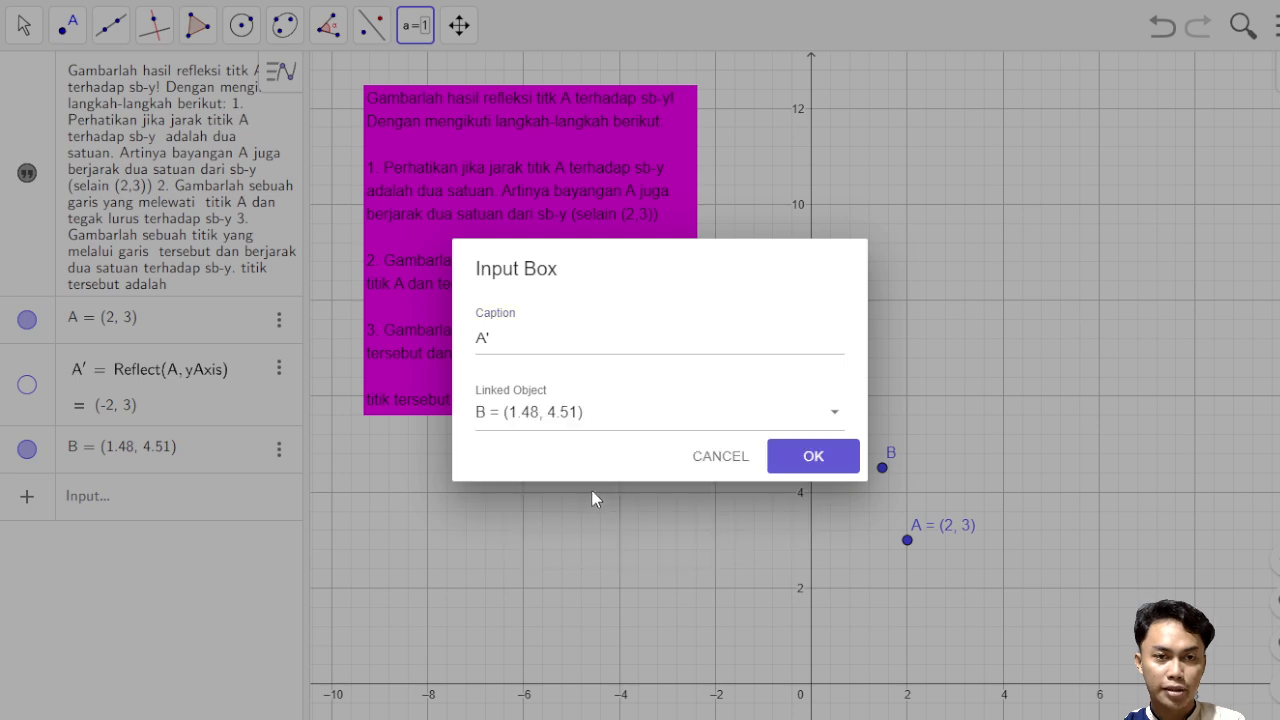
{"action": "left_click", "coordinate": [813, 458]}
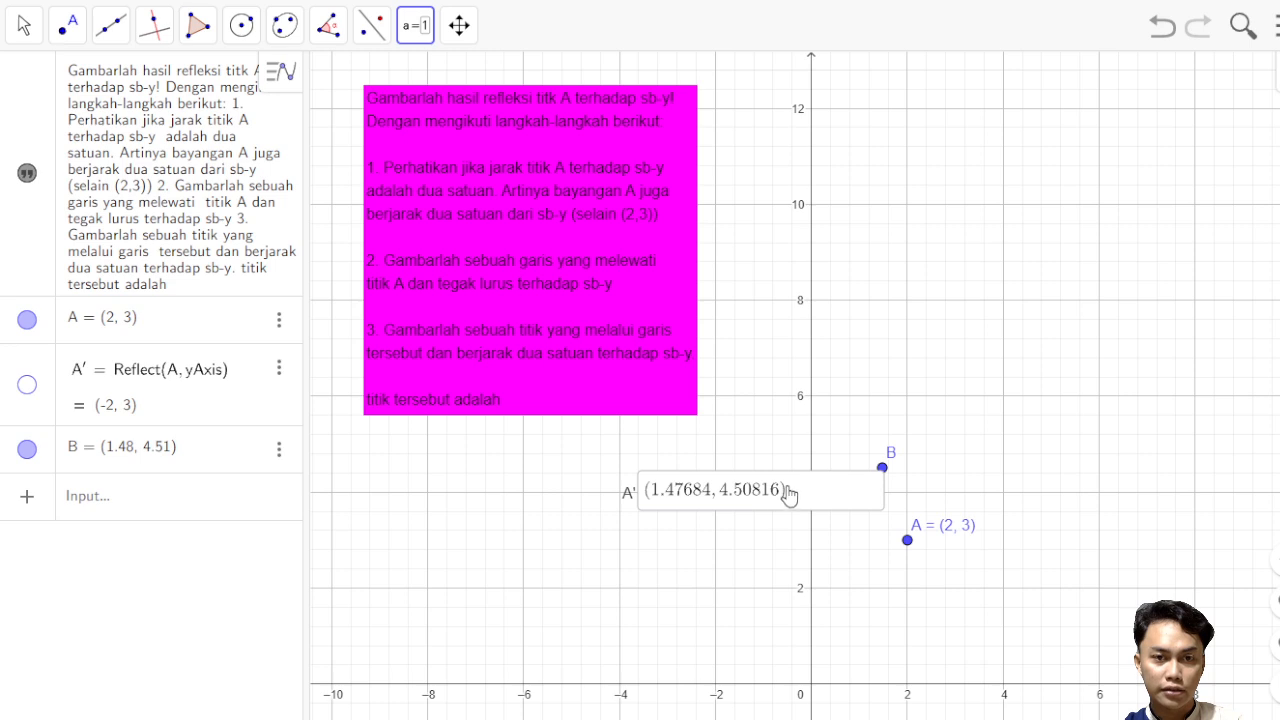
{"action": "left_click_drag", "start_coordinate": [628, 500], "coordinate": [515, 402]}
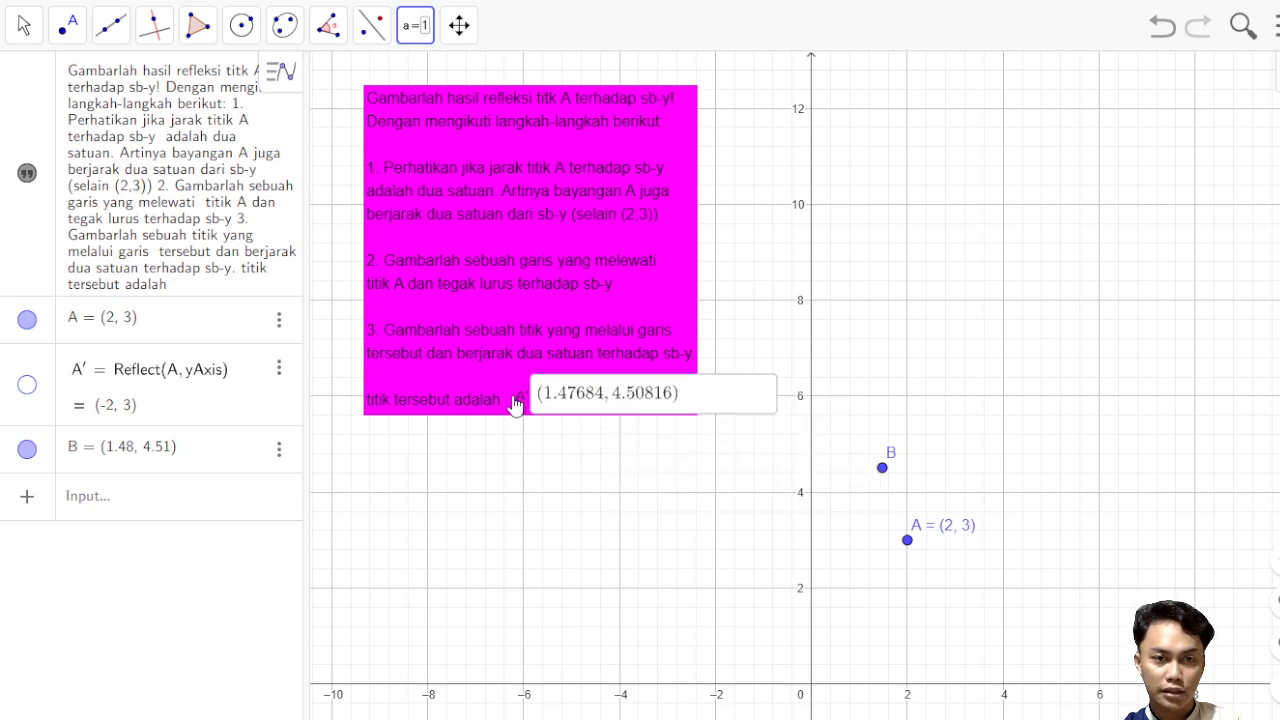
Clear both coordinates in the A' input box so the answer field is empty.
{"action": "double_click", "coordinate": [597, 400]}
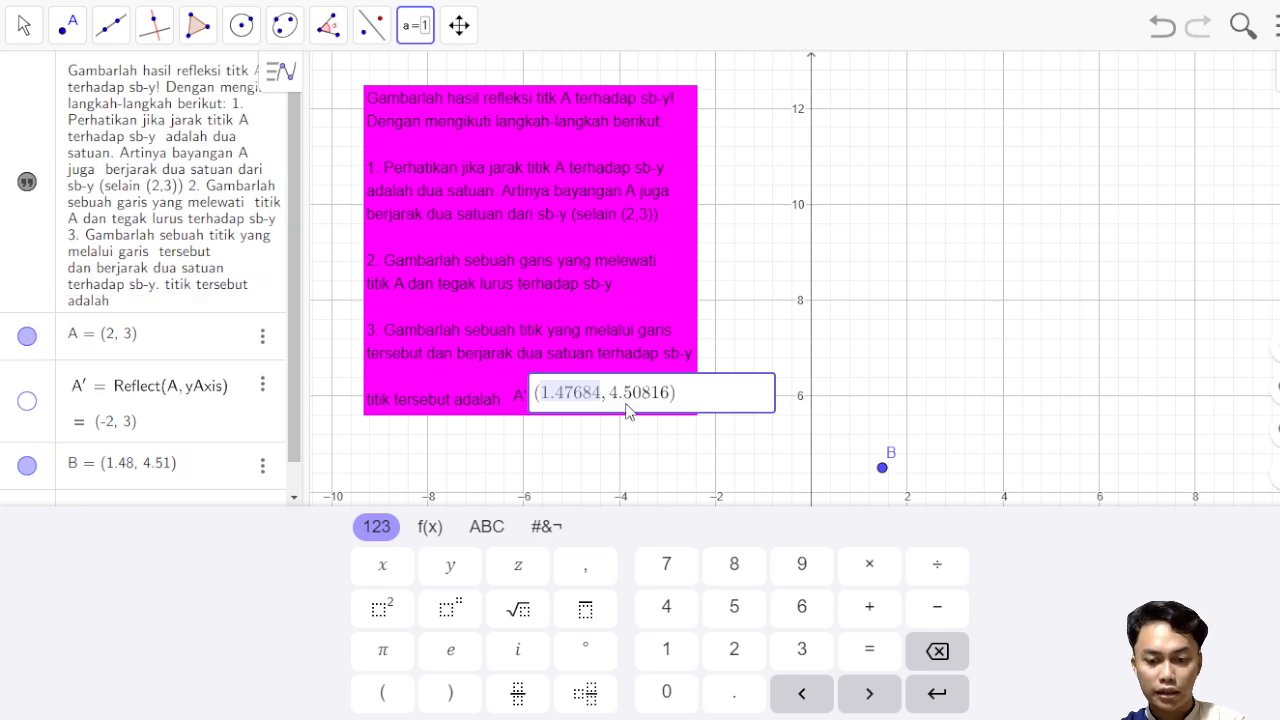
{"action": "key", "text": "BackSpace"}
{"action": "key", "text": "BackSpace"}
{"action": "key", "text": "BackSpace"}
{"action": "key", "text": "BackSpace"}
{"action": "key", "text": "BackSpace"}
{"action": "key", "text": "BackSpace"}
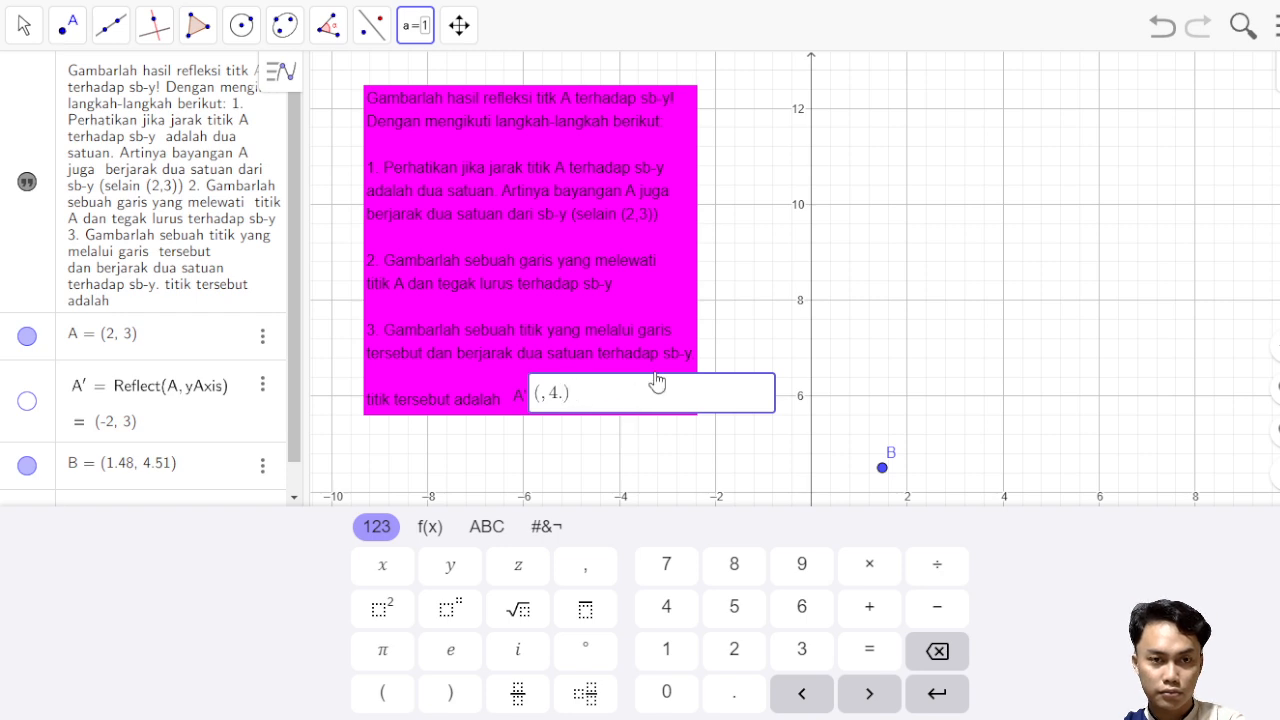
{"action": "key", "text": "BackSpace"}
{"action": "key", "text": "BackSpace"}
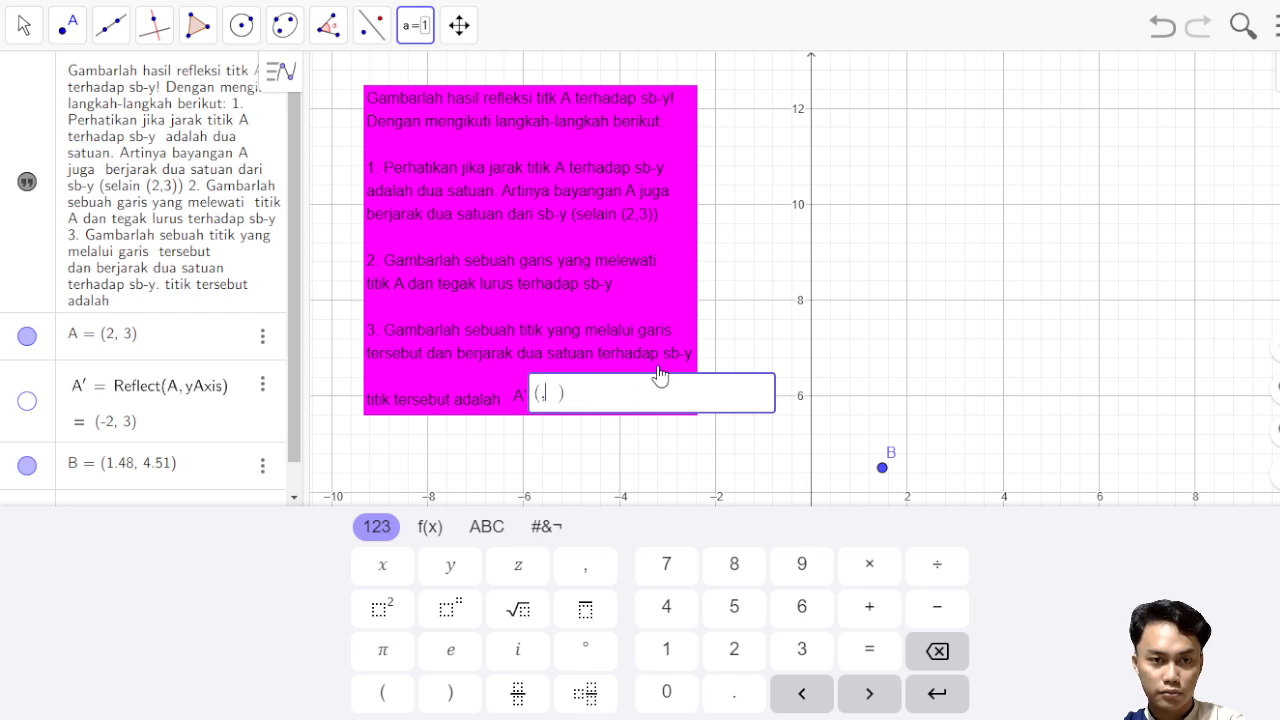
{"action": "left_click", "coordinate": [660, 295]}
{"action": "left_click", "coordinate": [748, 454]}
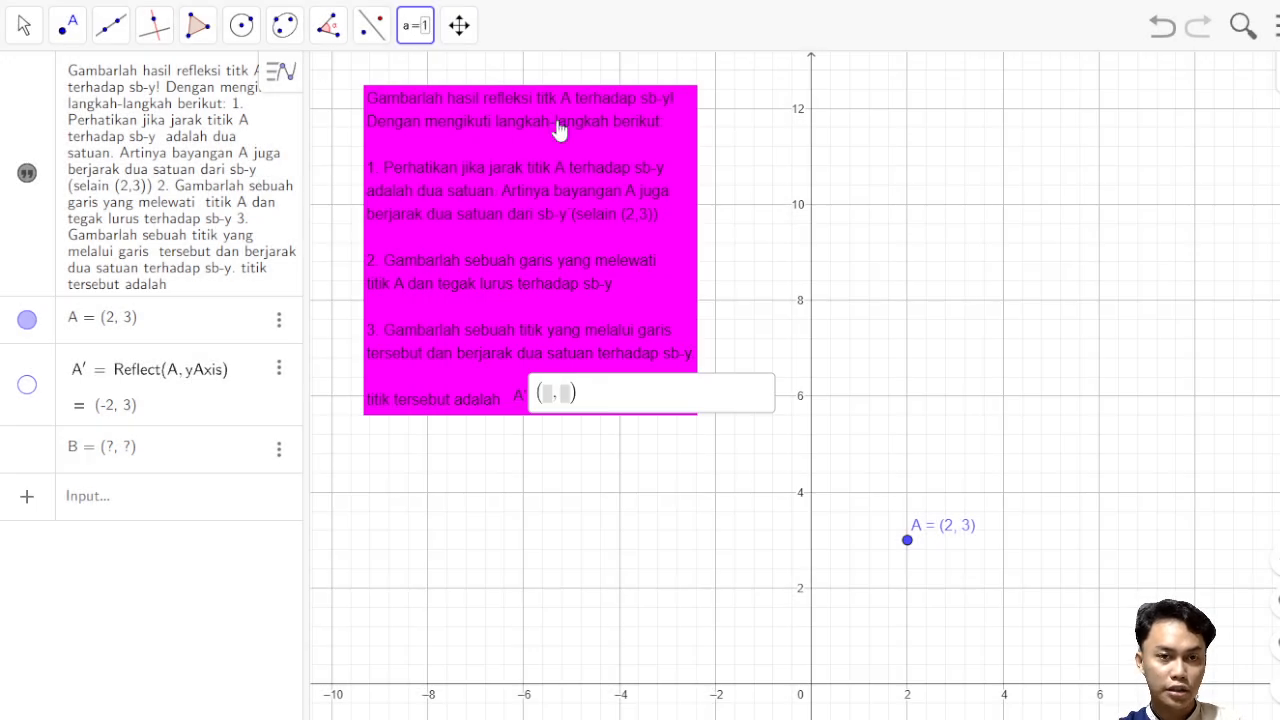
Set the A' input box length to 5, undo the accidental resizing of the instruction text, and close the settings.
{"action": "left_click", "coordinate": [23, 28]}
{"action": "mouse_move", "coordinate": [60, 35]}
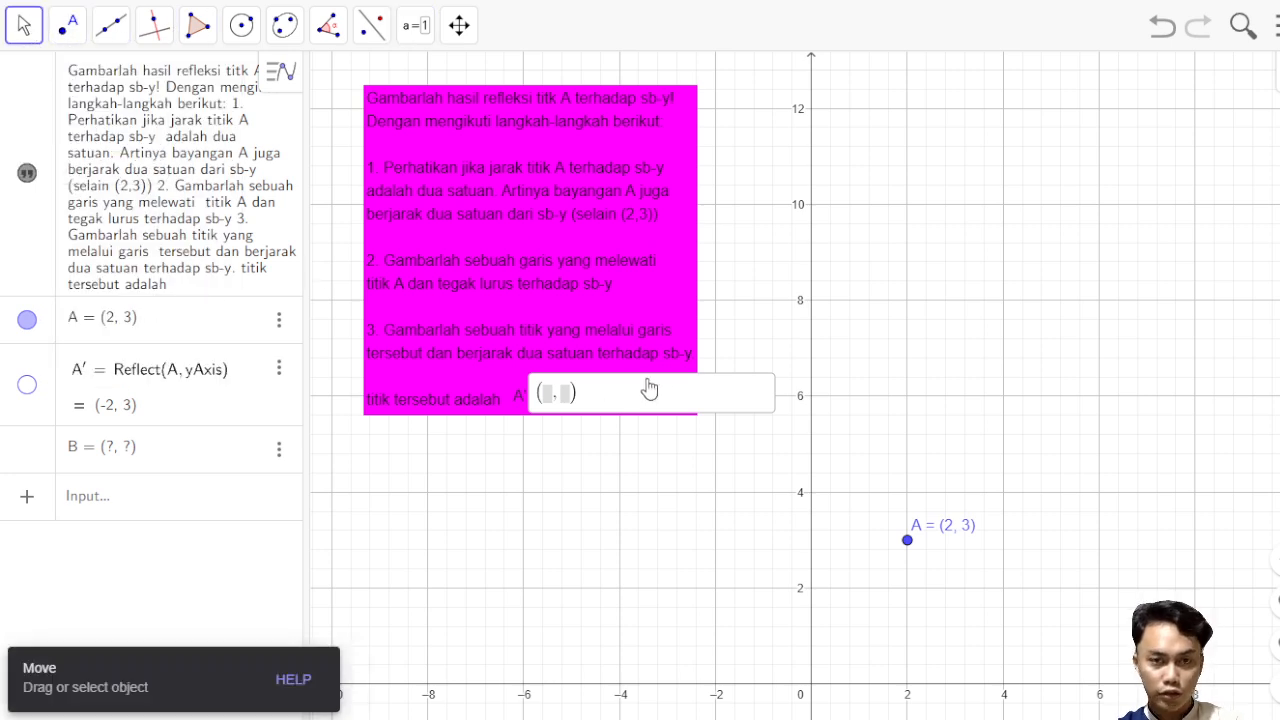
{"action": "right_click", "coordinate": [669, 409]}
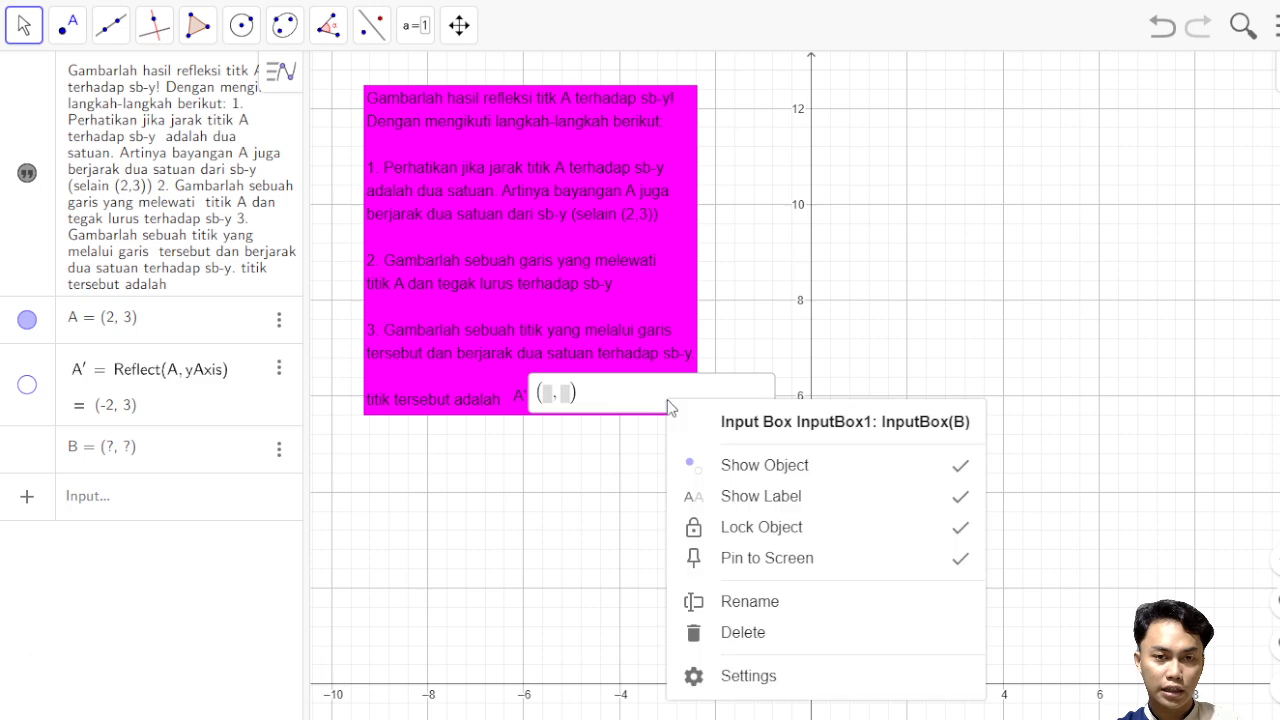
{"action": "left_click", "coordinate": [747, 677]}
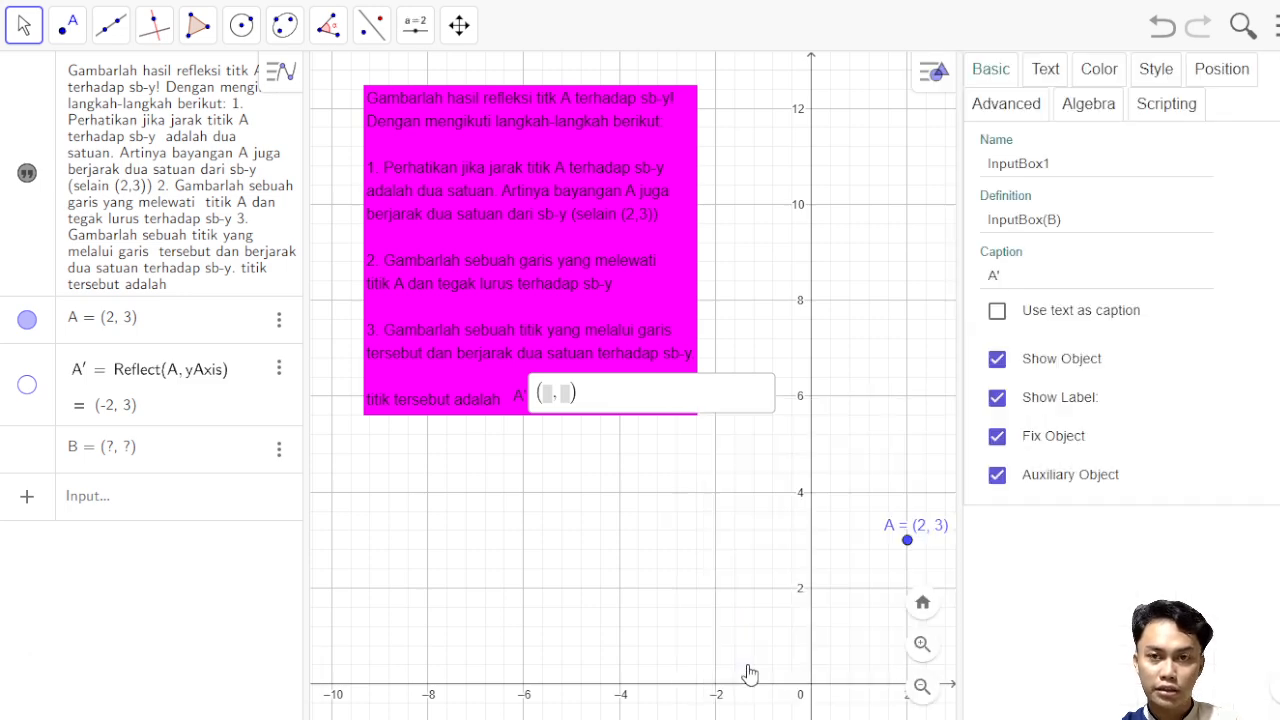
{"action": "left_click", "coordinate": [1043, 77]}
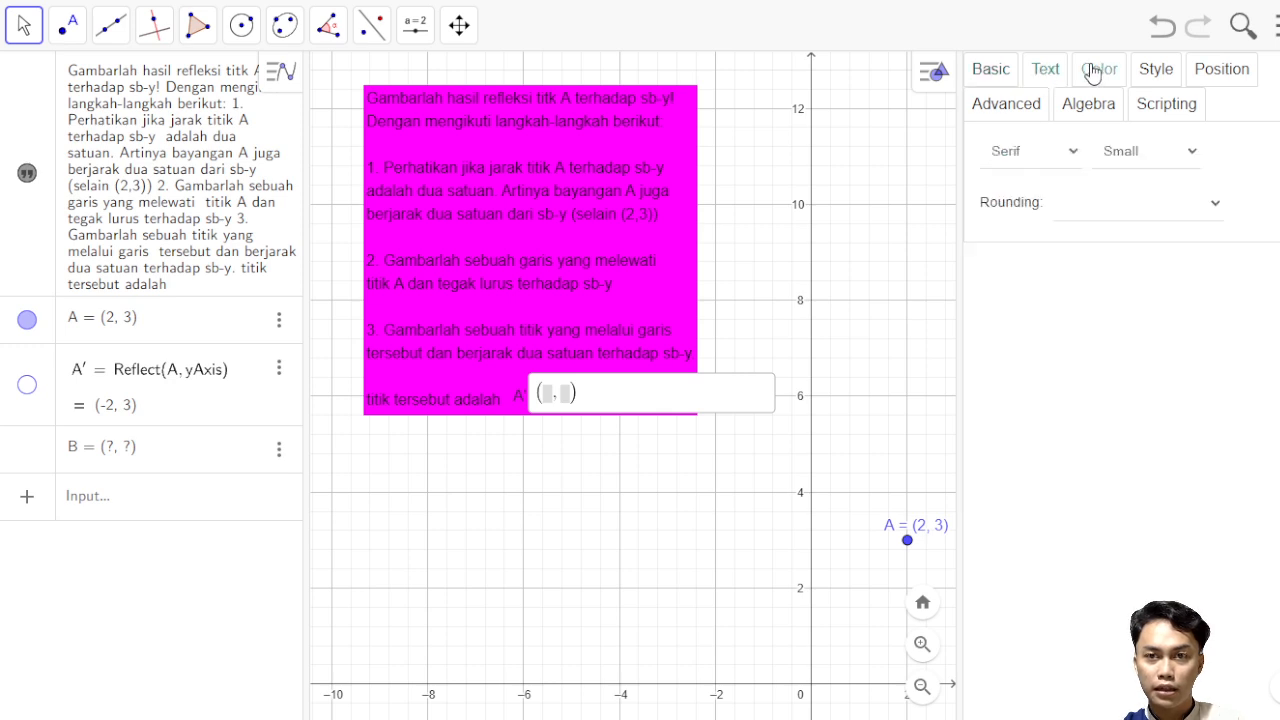
{"action": "left_click", "coordinate": [1099, 69]}
{"action": "left_click", "coordinate": [1155, 72]}
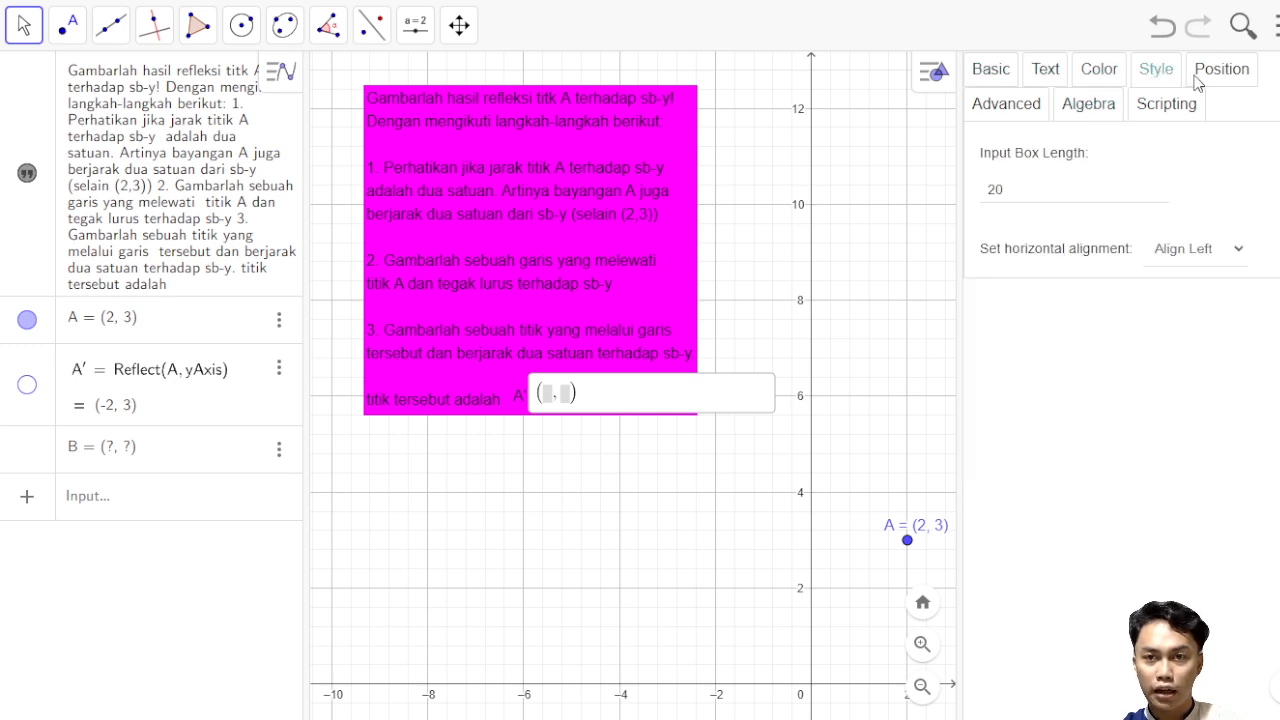
{"action": "left_click", "coordinate": [1062, 190]}
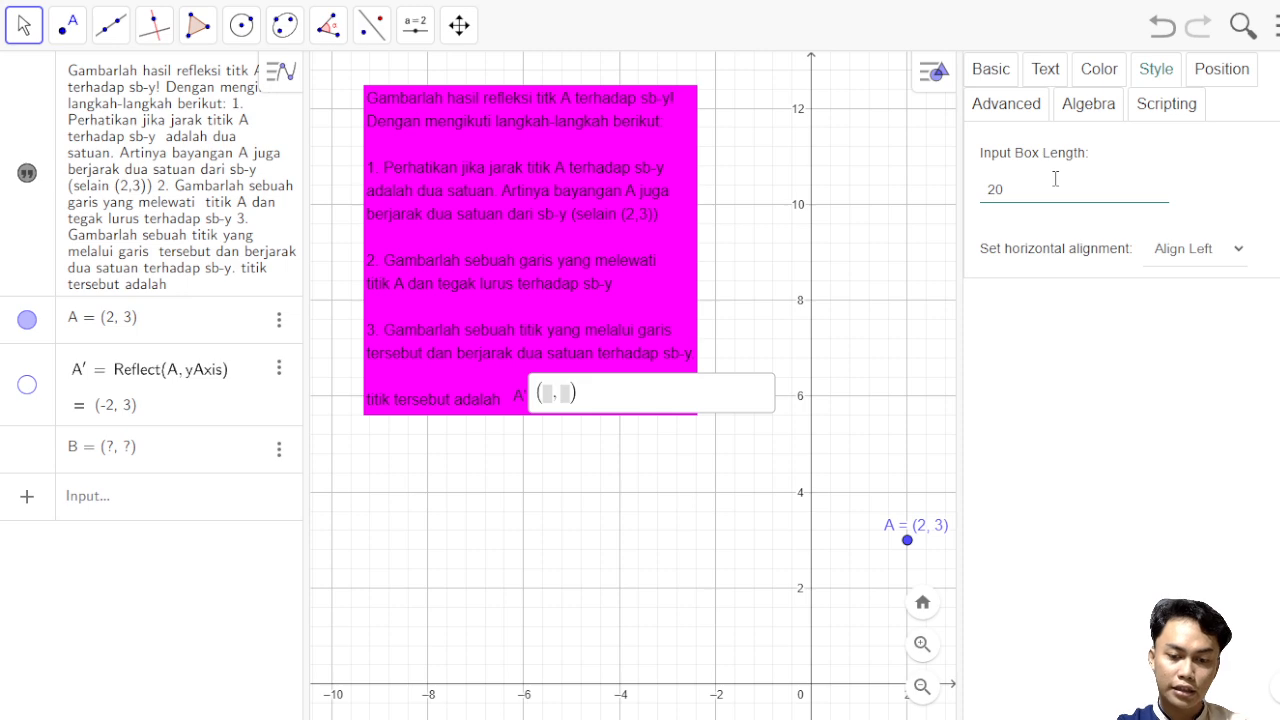
{"action": "key", "text": "Return"}
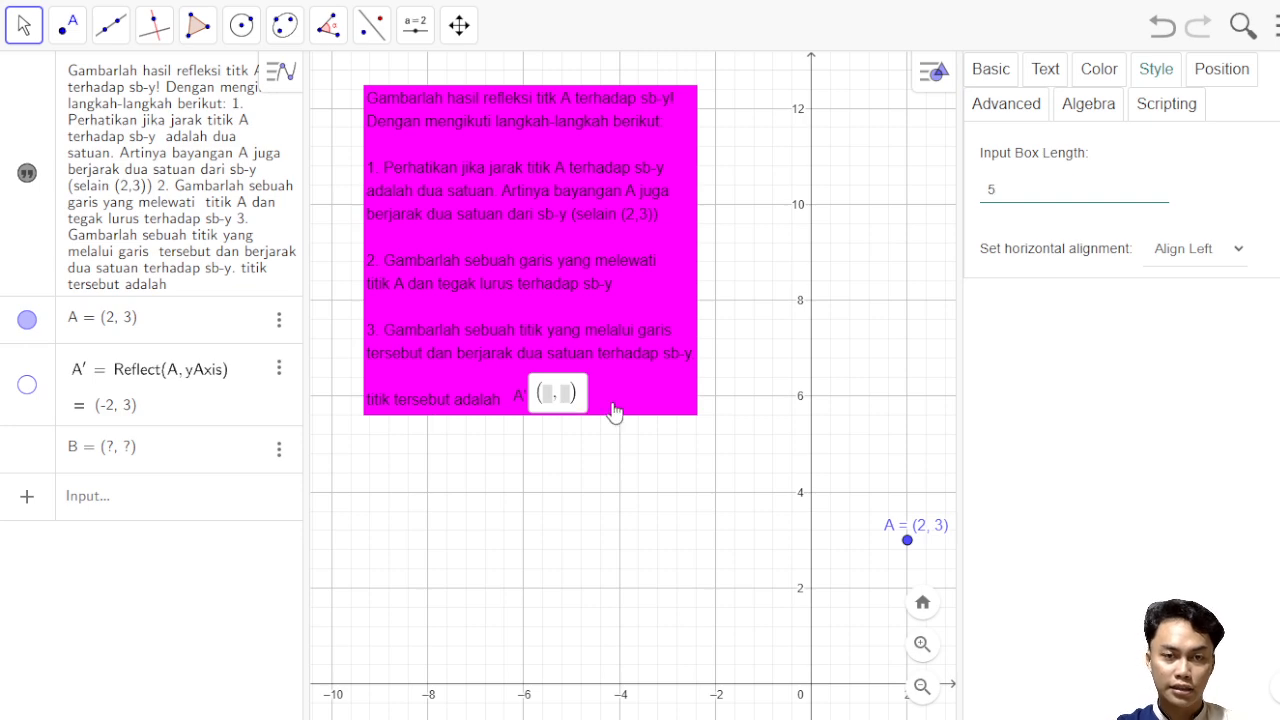
{"action": "left_click", "coordinate": [663, 394]}
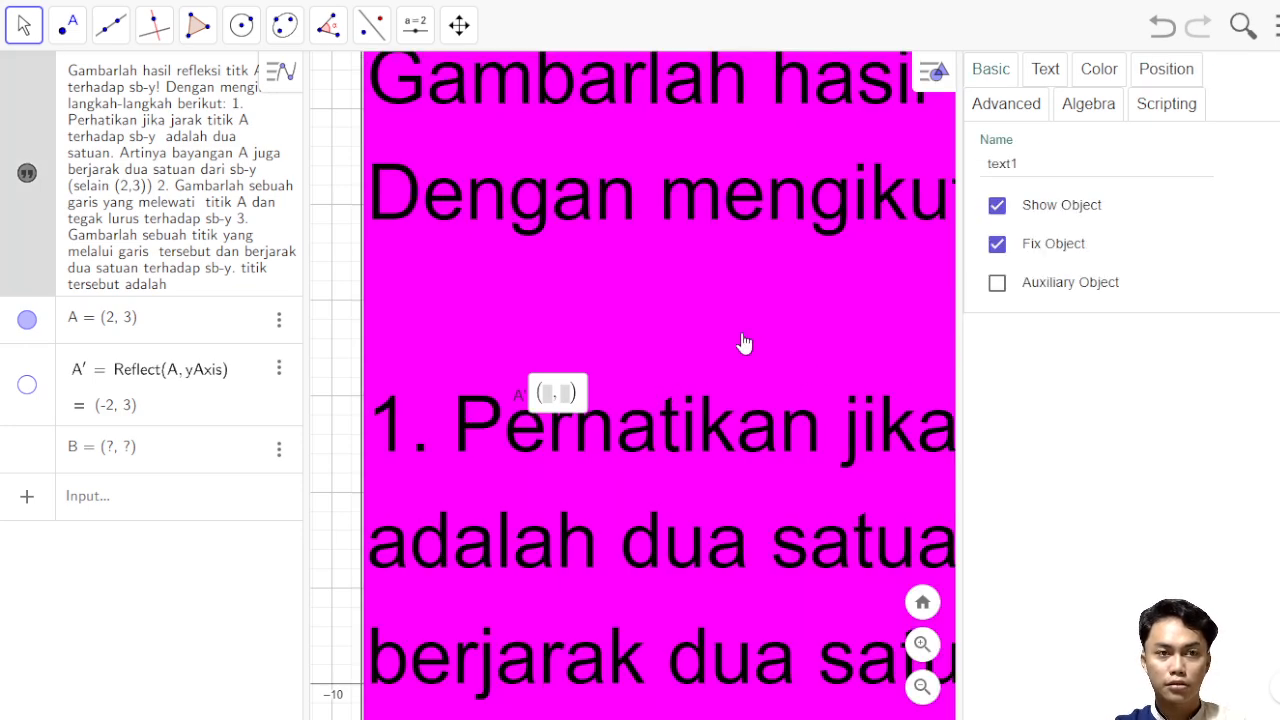
{"action": "left_click", "coordinate": [1166, 29]}
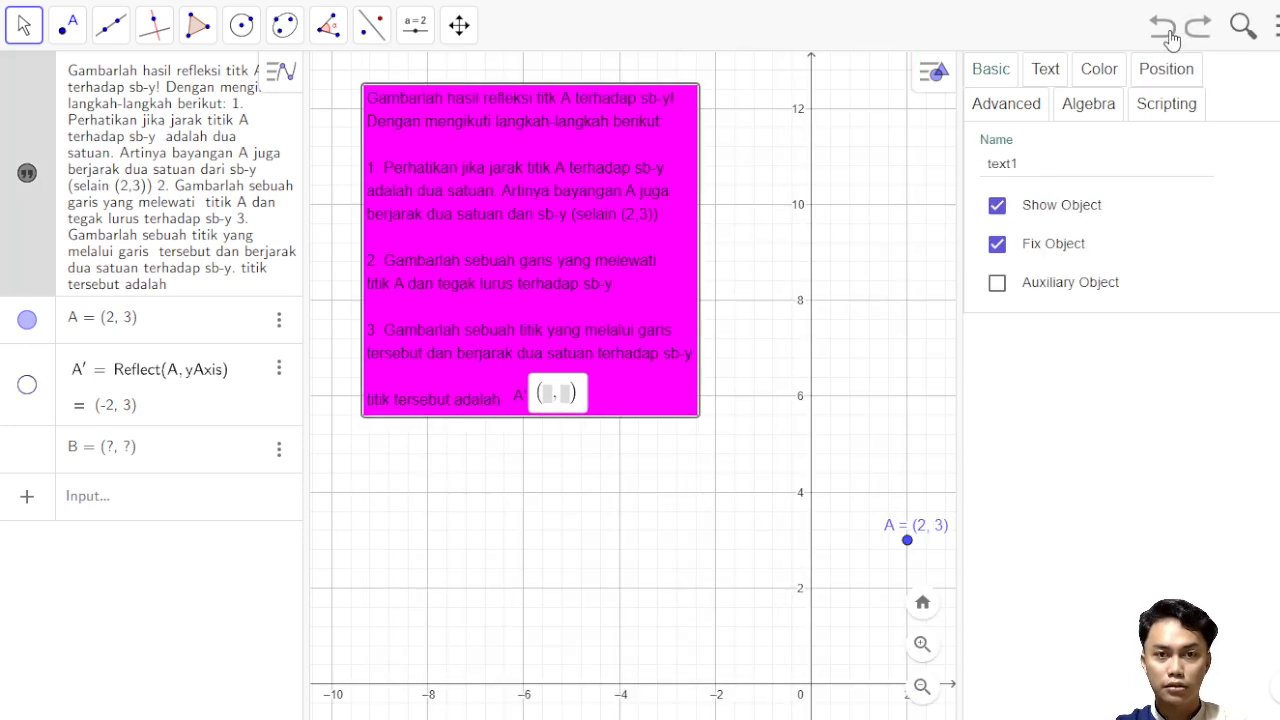
{"action": "left_click", "coordinate": [1279, 69]}
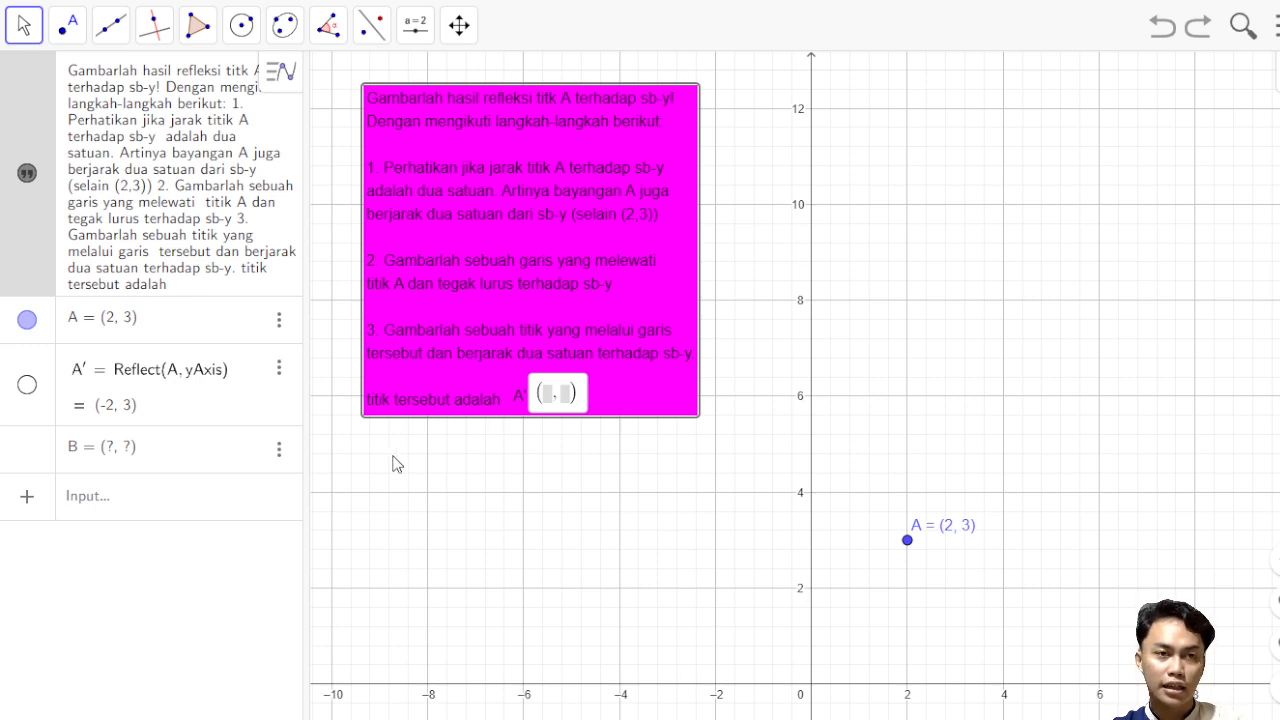
Add a text reading "Benar" in the empty area below the instruction box.
{"action": "left_click", "coordinate": [415, 25]}
{"action": "left_click", "coordinate": [441, 123]}
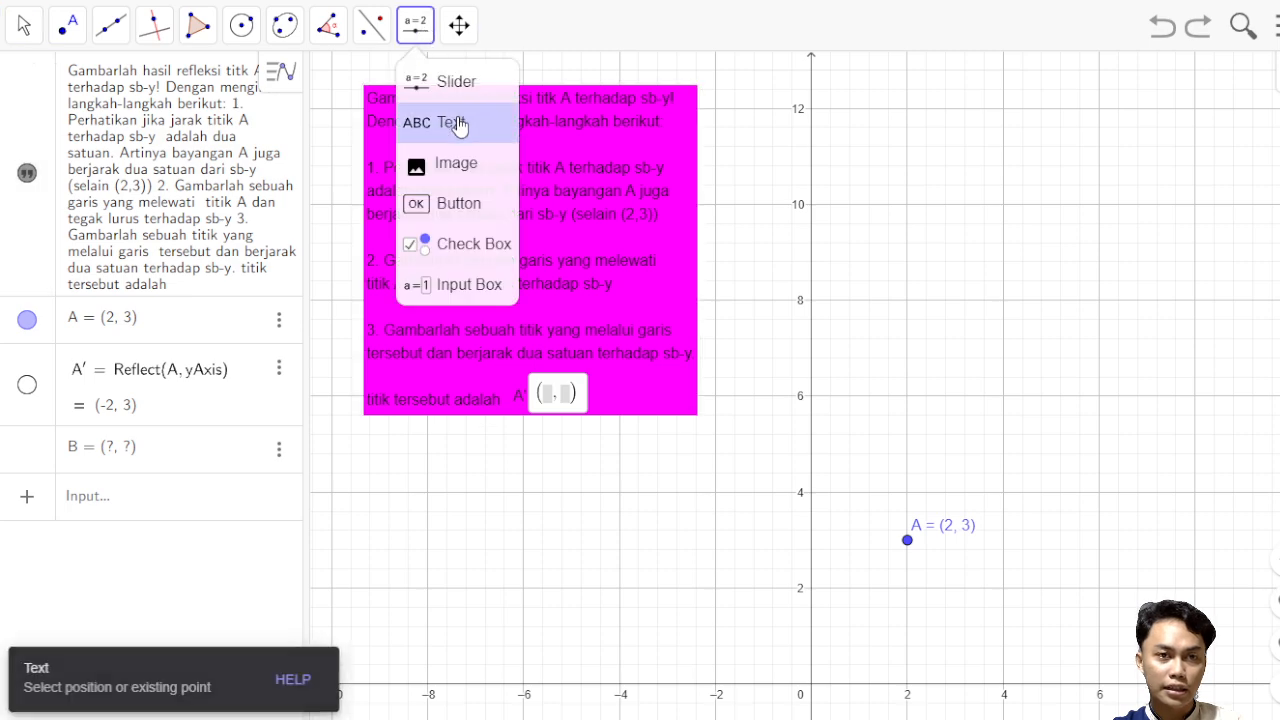
{"action": "left_click", "coordinate": [469, 546]}
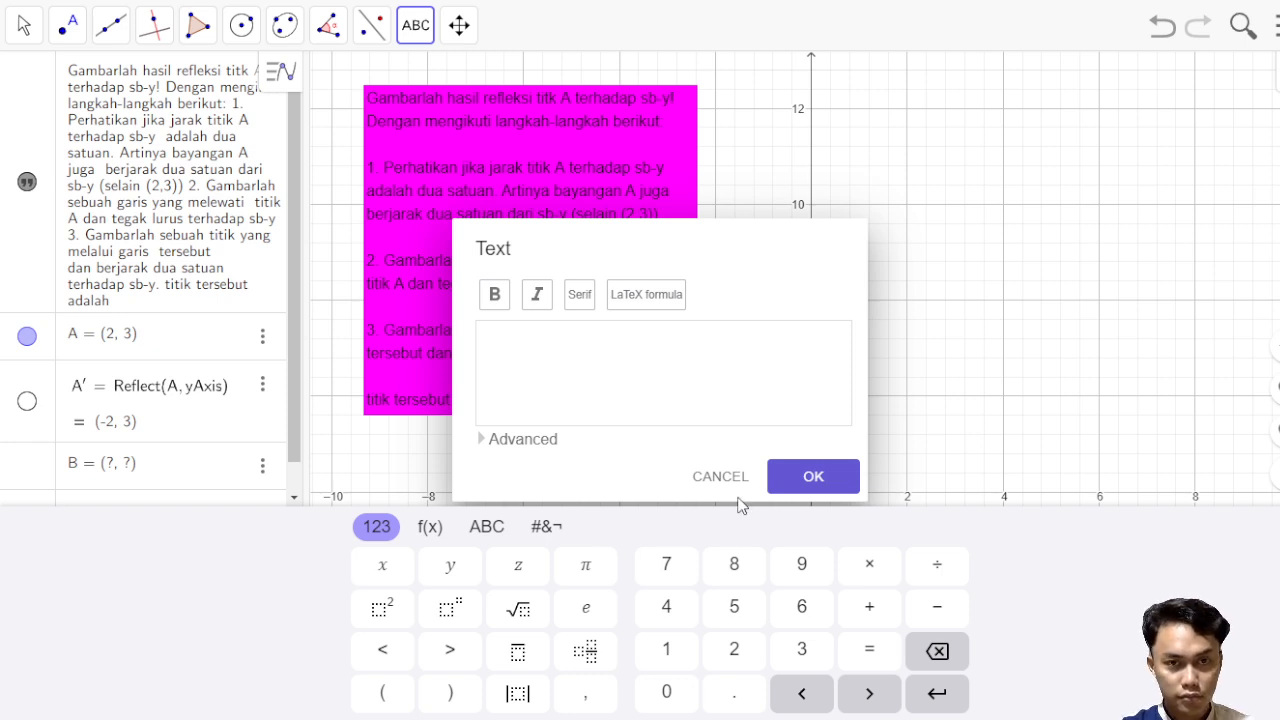
{"action": "left_click", "coordinate": [661, 362]}
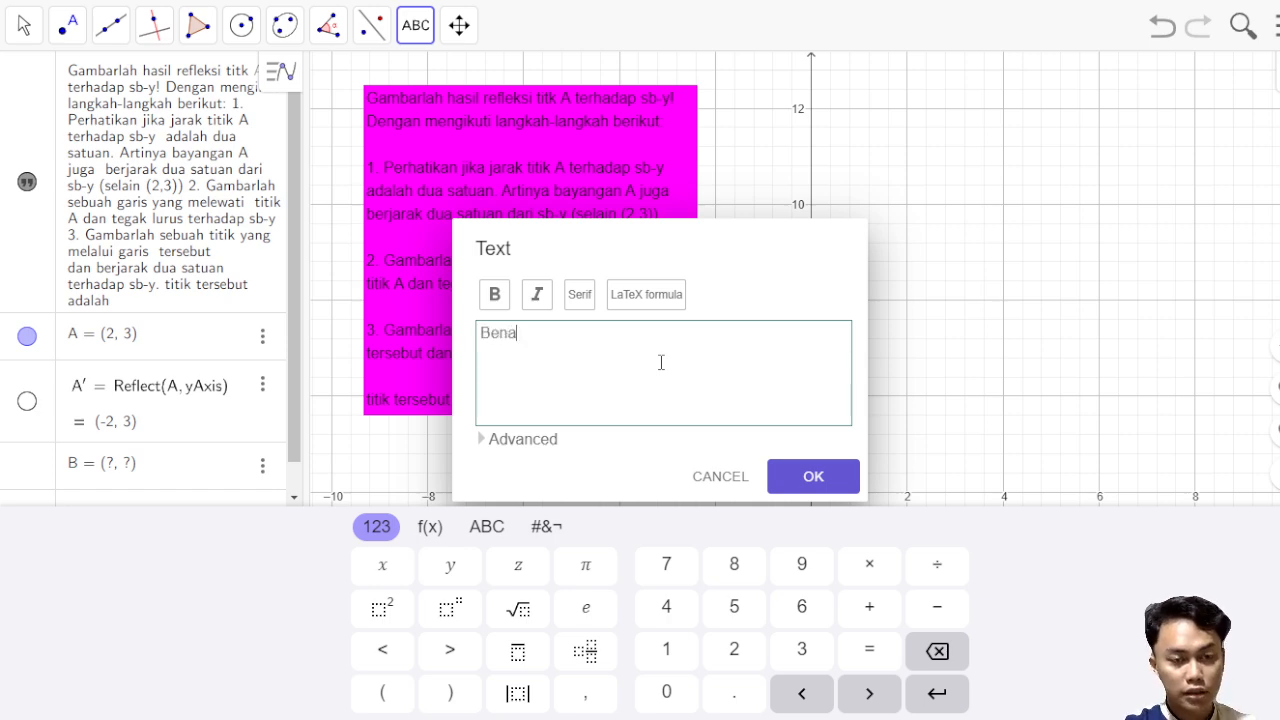
{"action": "left_click", "coordinate": [856, 478]}
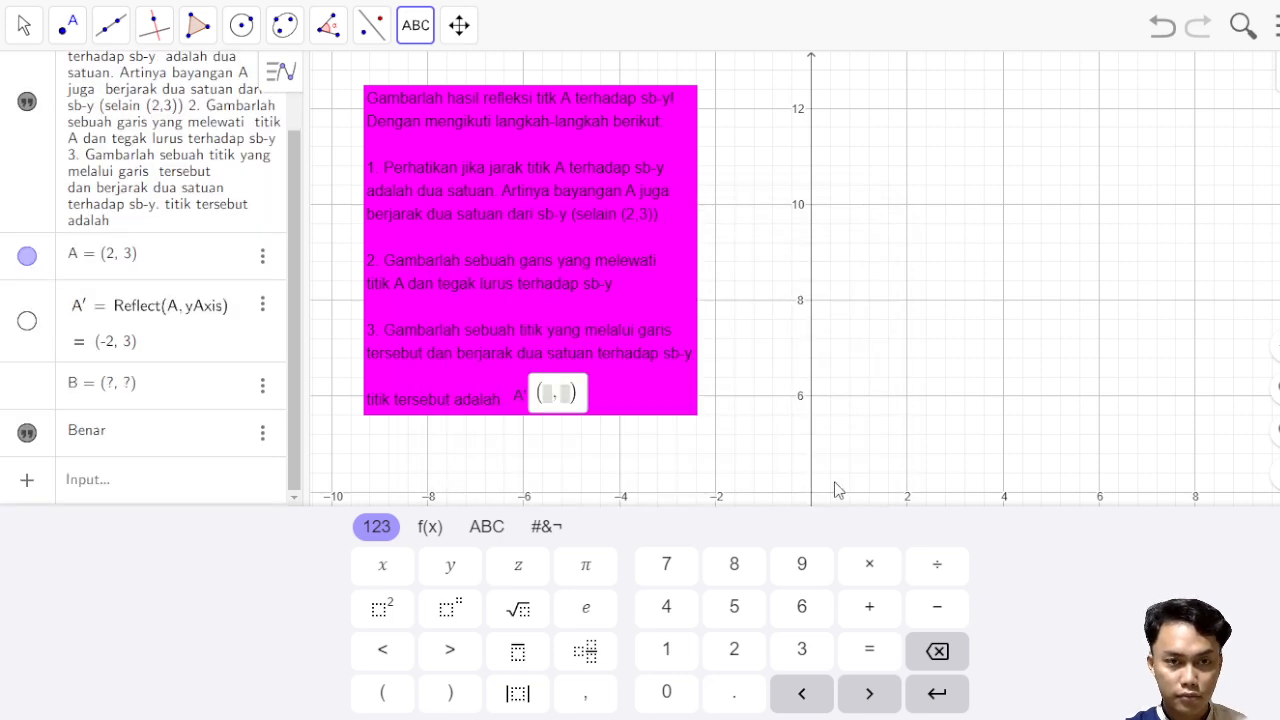
Add two more texts below the instruction box, "Salah" and, beneath it, "Reset".
{"action": "left_click", "coordinate": [670, 452]}
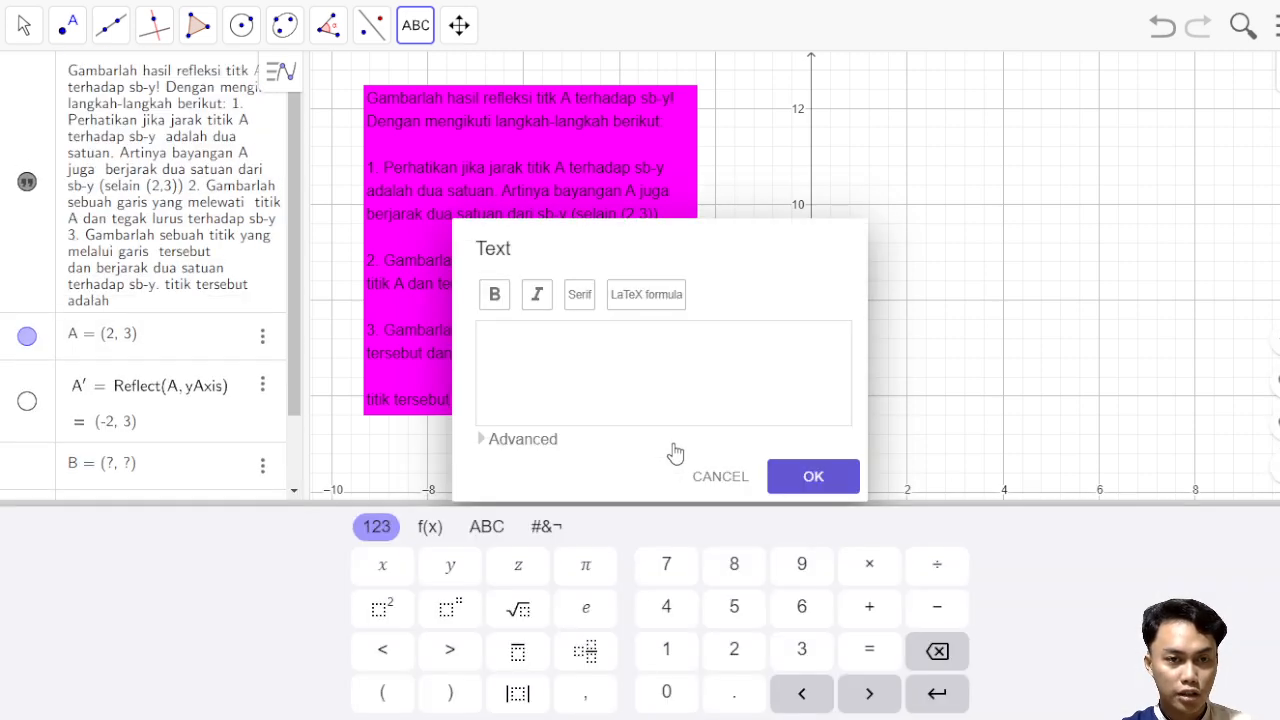
{"action": "type", "text": "Sala"}
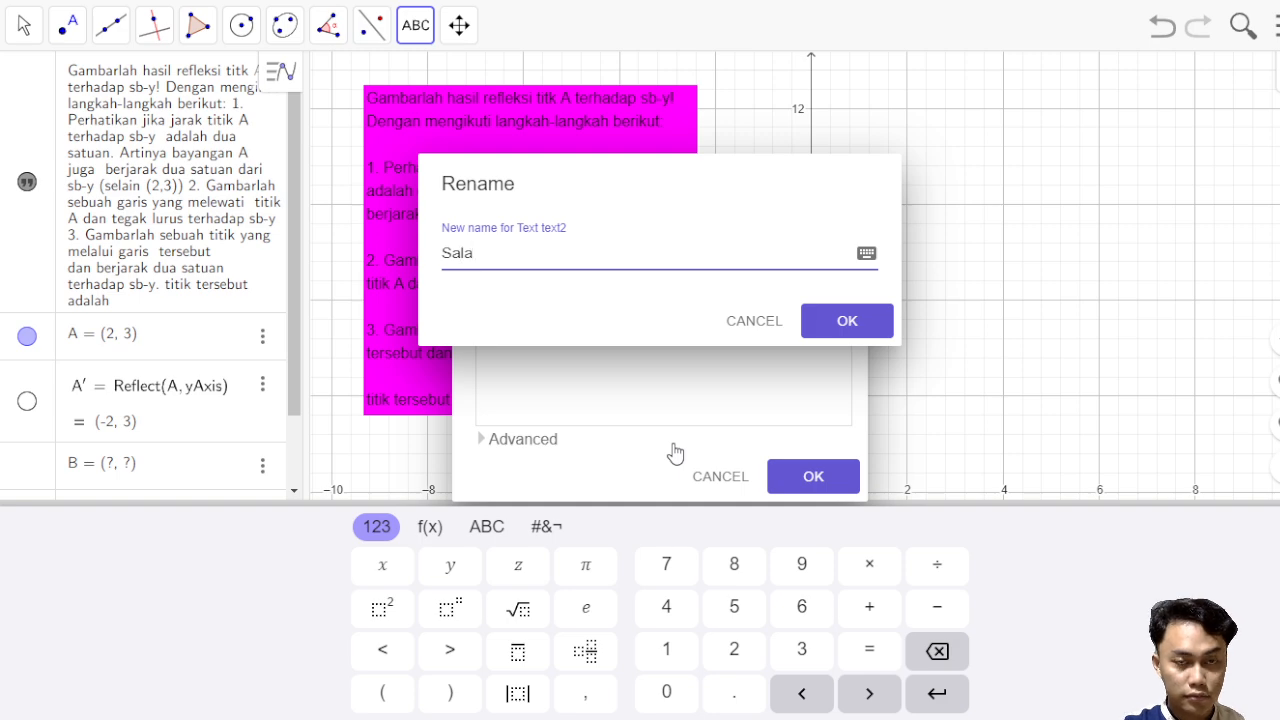
{"action": "left_click", "coordinate": [776, 319]}
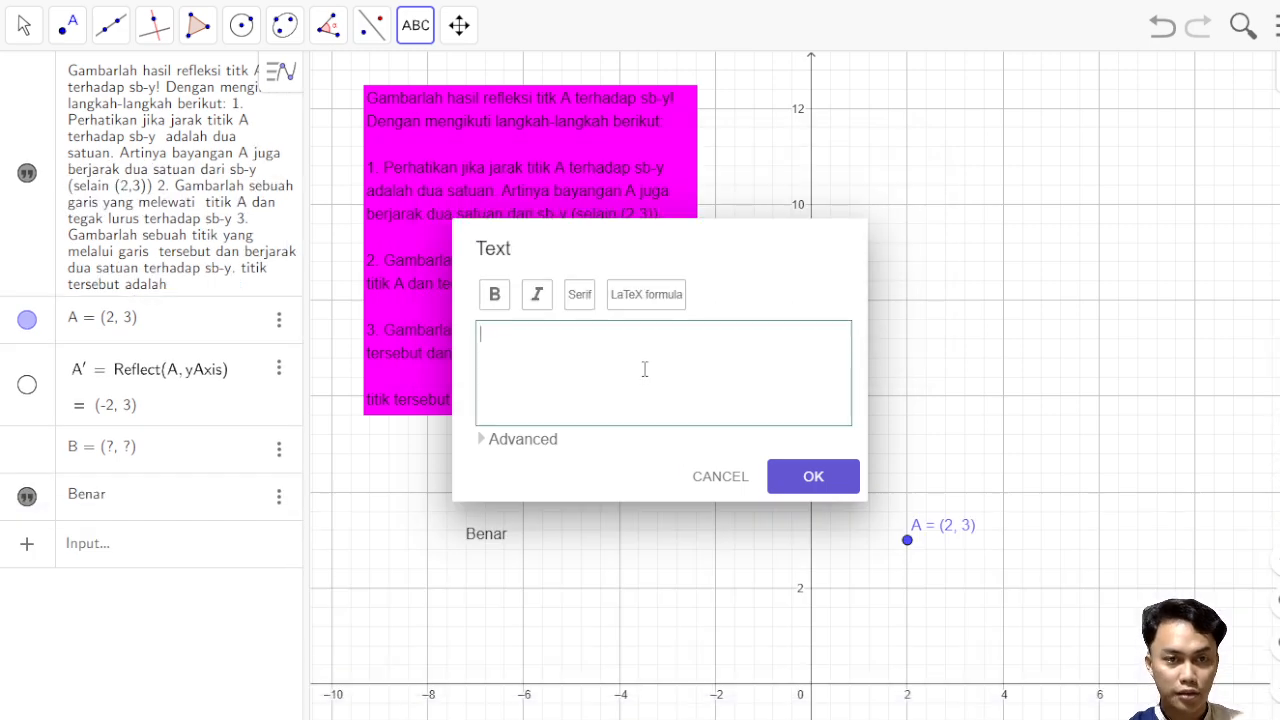
{"action": "left_click", "coordinate": [810, 478]}
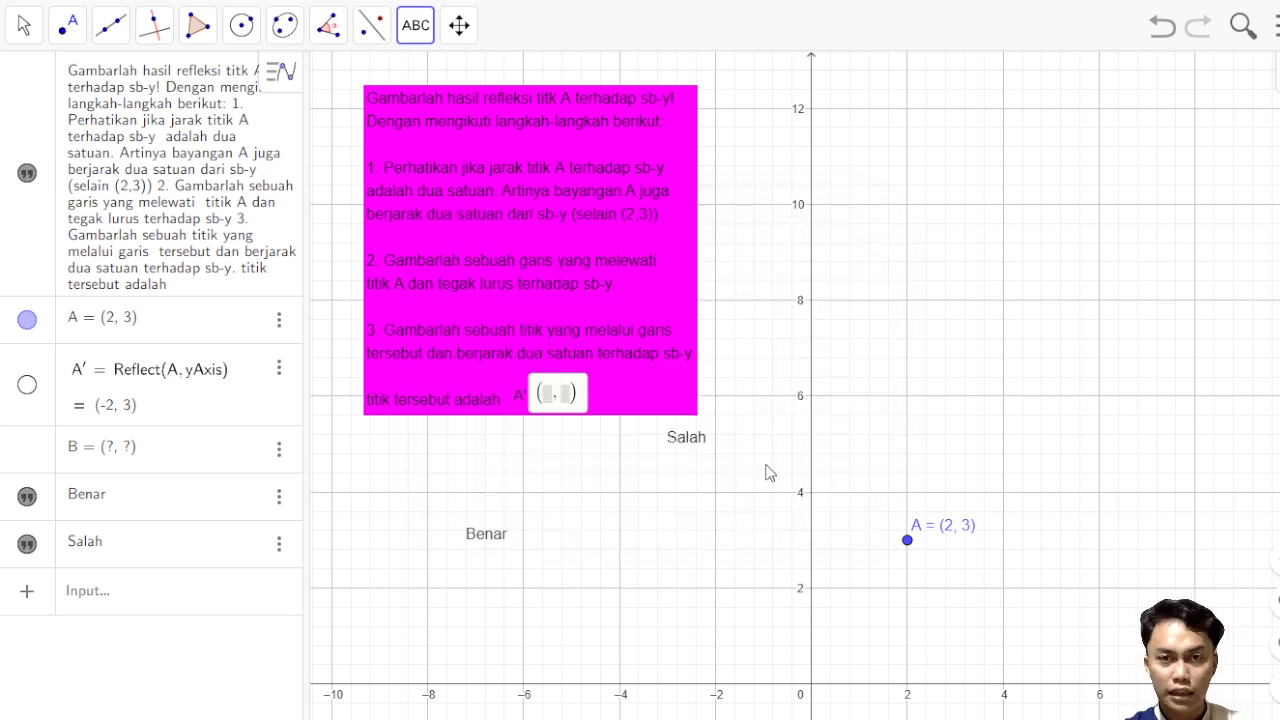
{"action": "left_click", "coordinate": [677, 502]}
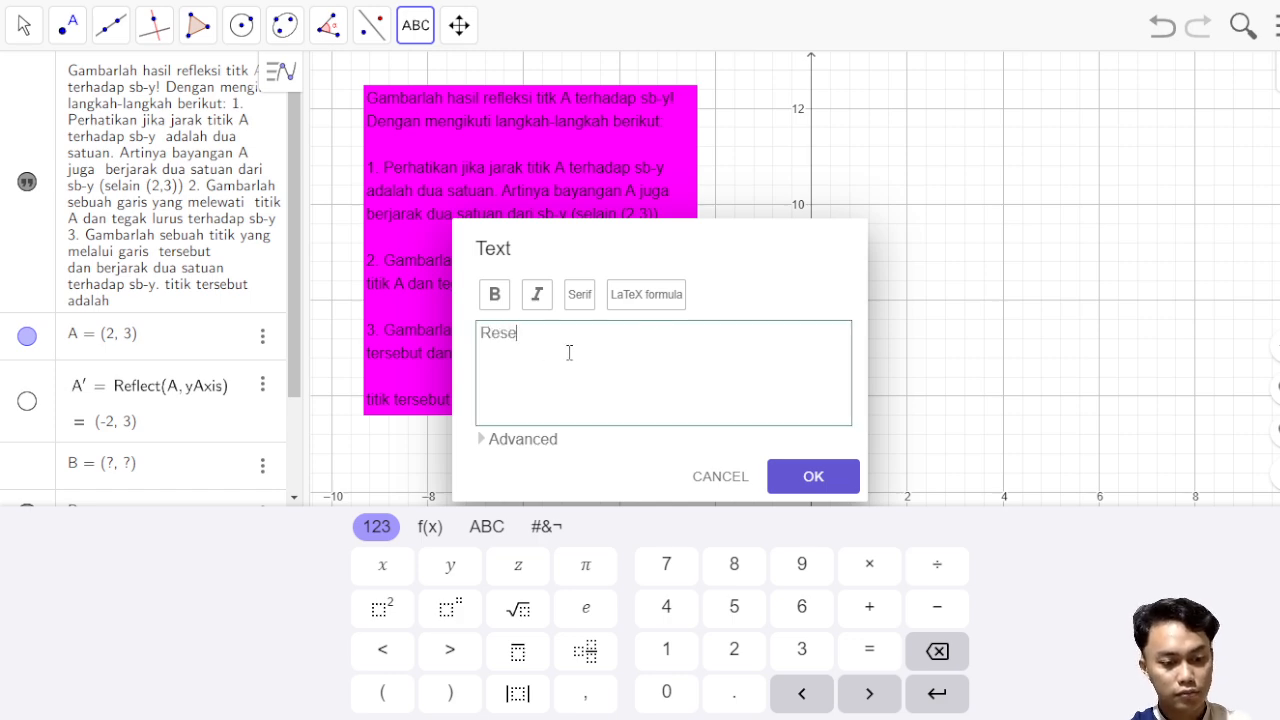
{"action": "left_click", "coordinate": [818, 482]}
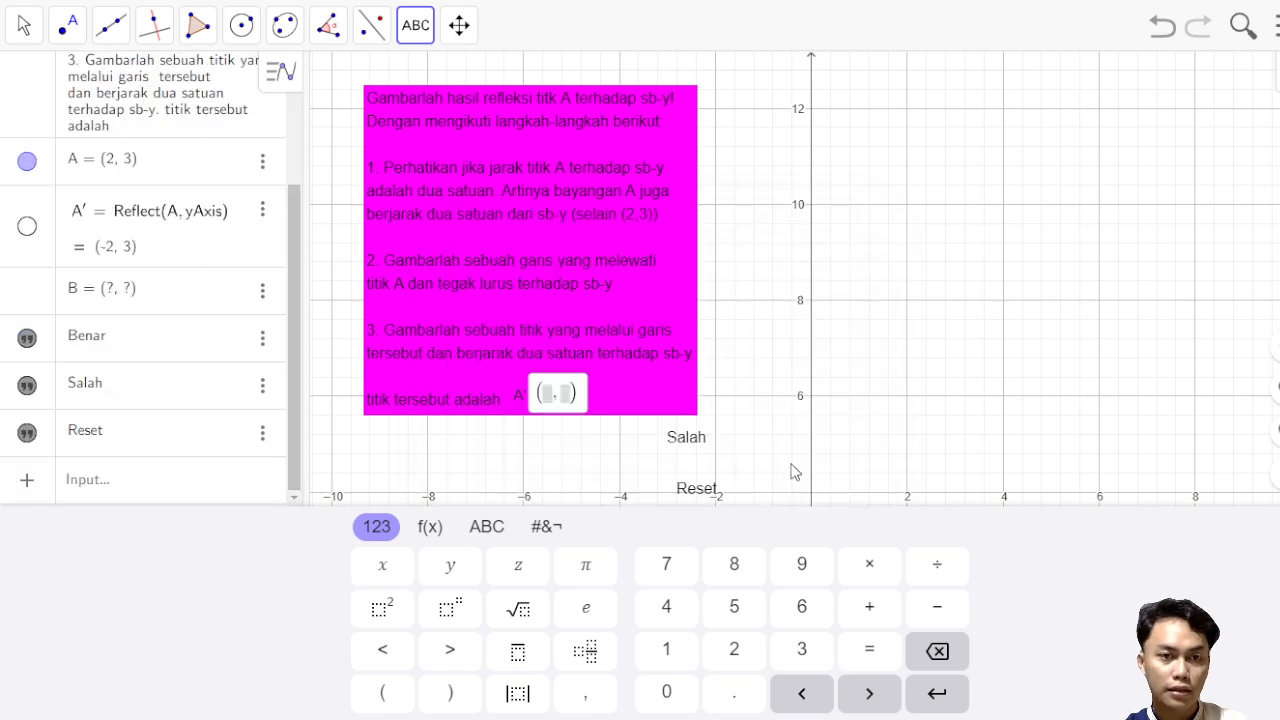
Move the "Benar" and "Salah" texts side by side directly beneath the instruction box, with "Benar" first.
{"action": "left_click", "coordinate": [21, 28]}
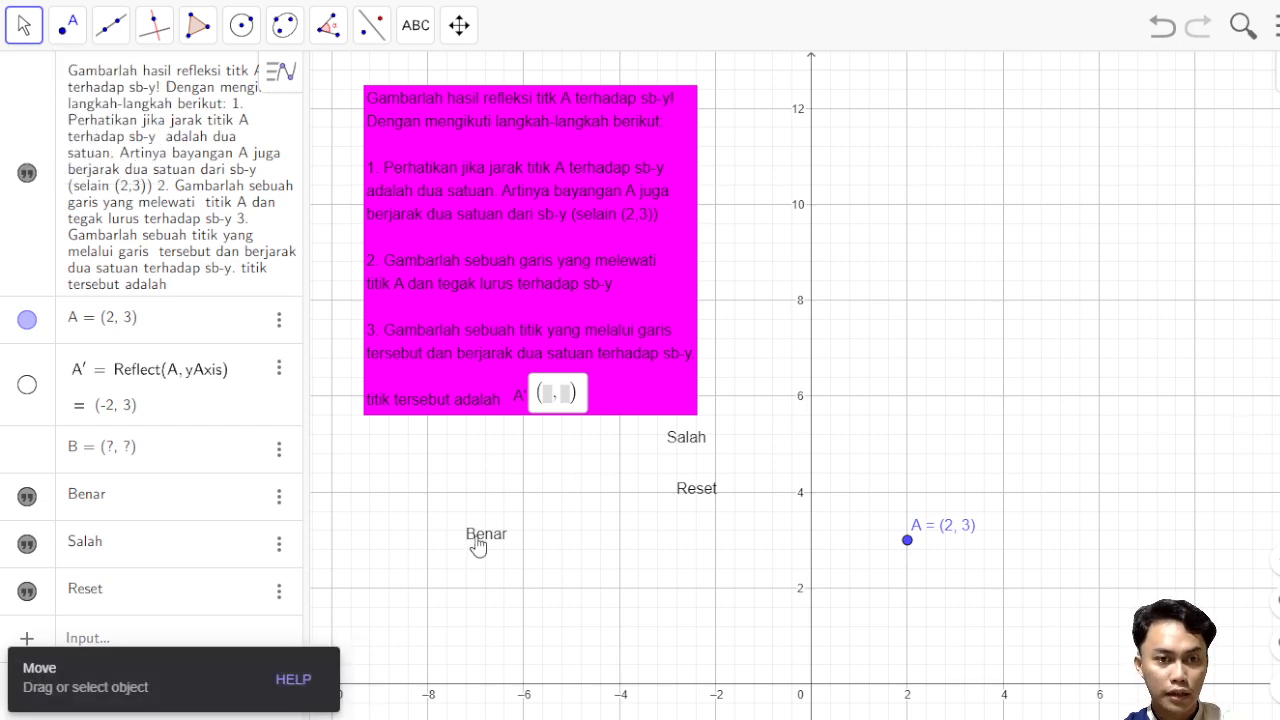
{"action": "left_click_drag", "start_coordinate": [477, 543], "coordinate": [379, 457]}
{"action": "left_click_drag", "start_coordinate": [694, 447], "coordinate": [477, 458]}
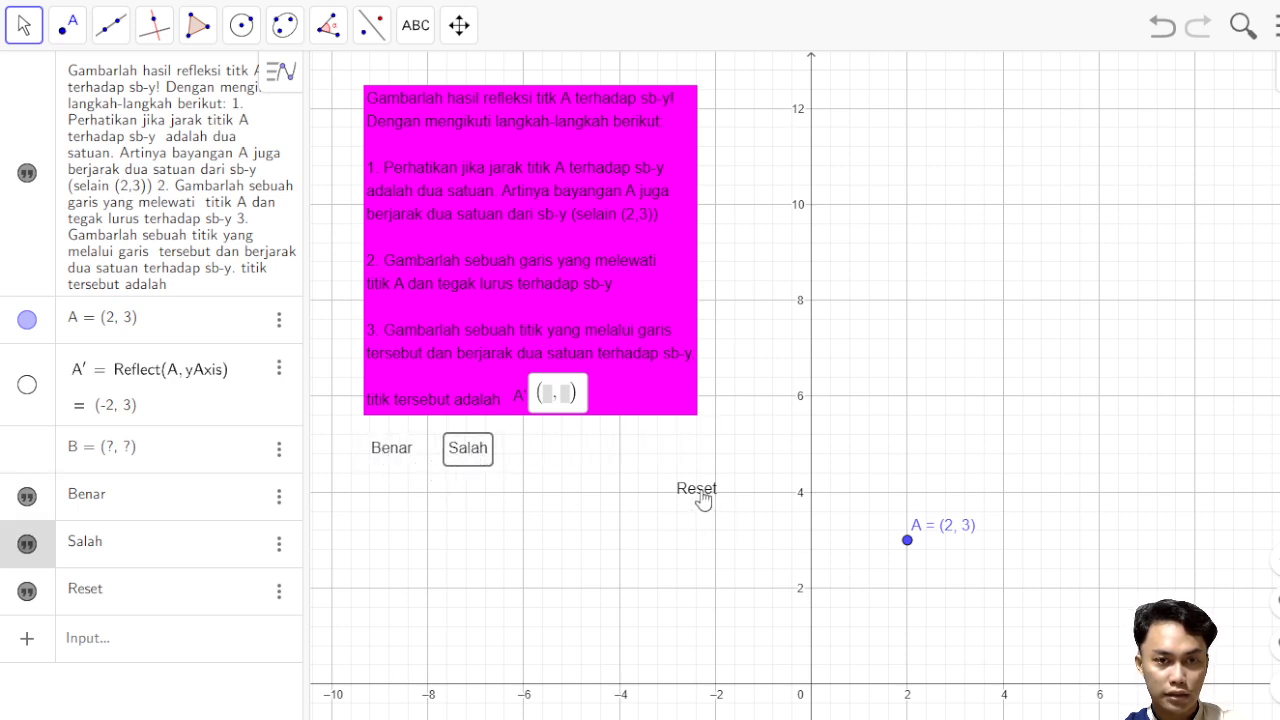
Move the "Reset" text into the empty space beside the upper part of the instruction box, near the y-axis.
{"action": "left_click_drag", "start_coordinate": [703, 498], "coordinate": [770, 138]}
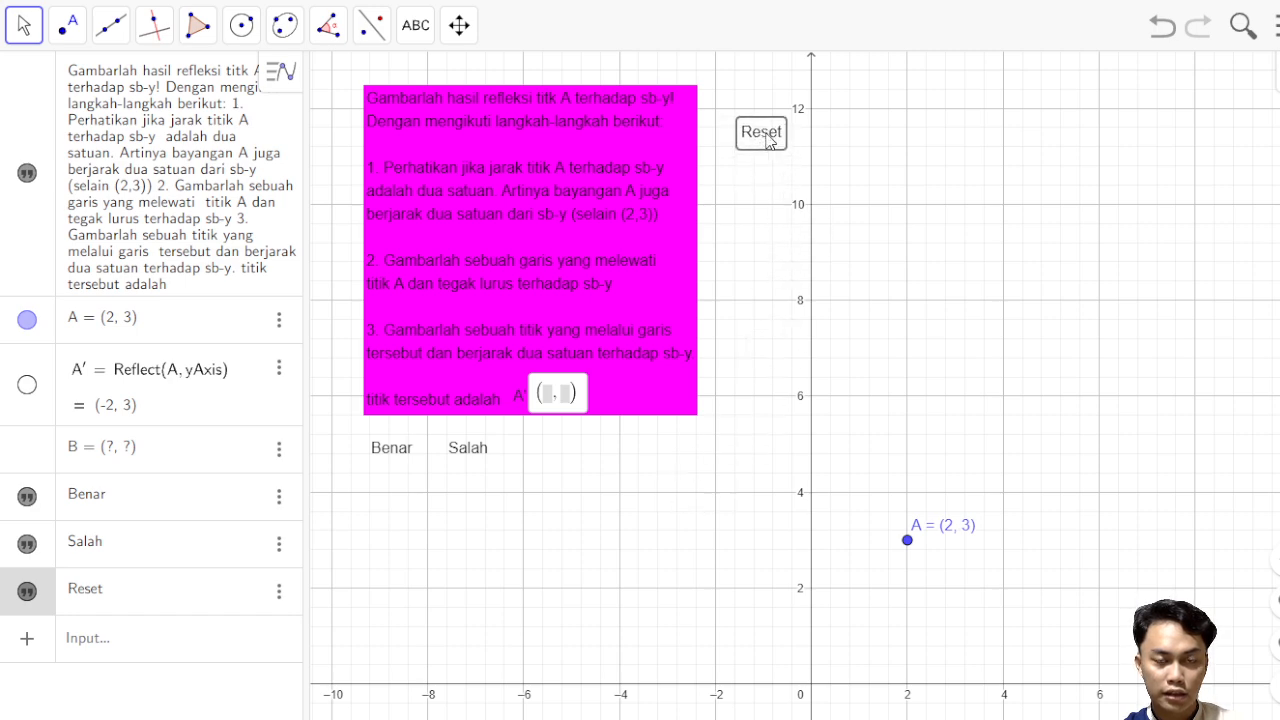
{"action": "mouse_move", "coordinate": [703, 514]}
{"action": "left_mouse_down"}
{"action": "mouse_move", "coordinate": [697, 486]}
{"action": "mouse_move", "coordinate": [700, 552]}
{"action": "mouse_move", "coordinate": [700, 514]}
{"action": "left_mouse_up"}
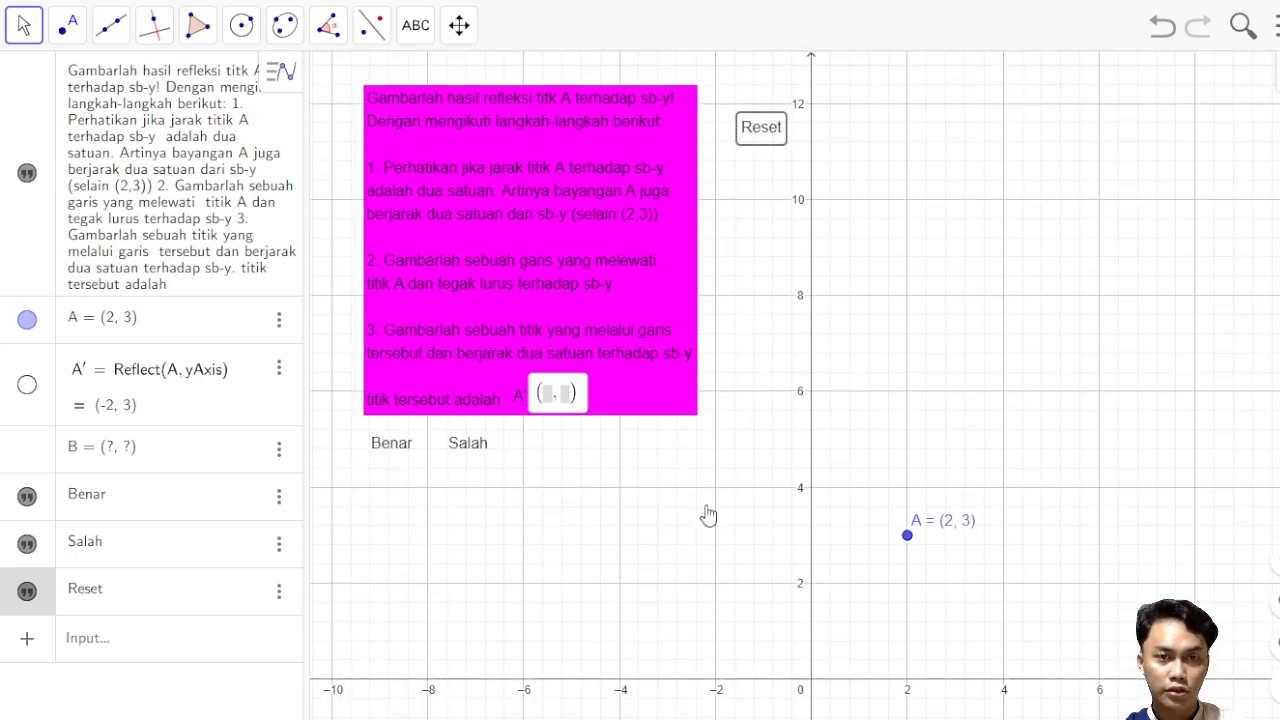
Lock the "Benar", "Salah" and "Reset" texts and pin each of them to the screen.
{"action": "right_click", "coordinate": [398, 443]}
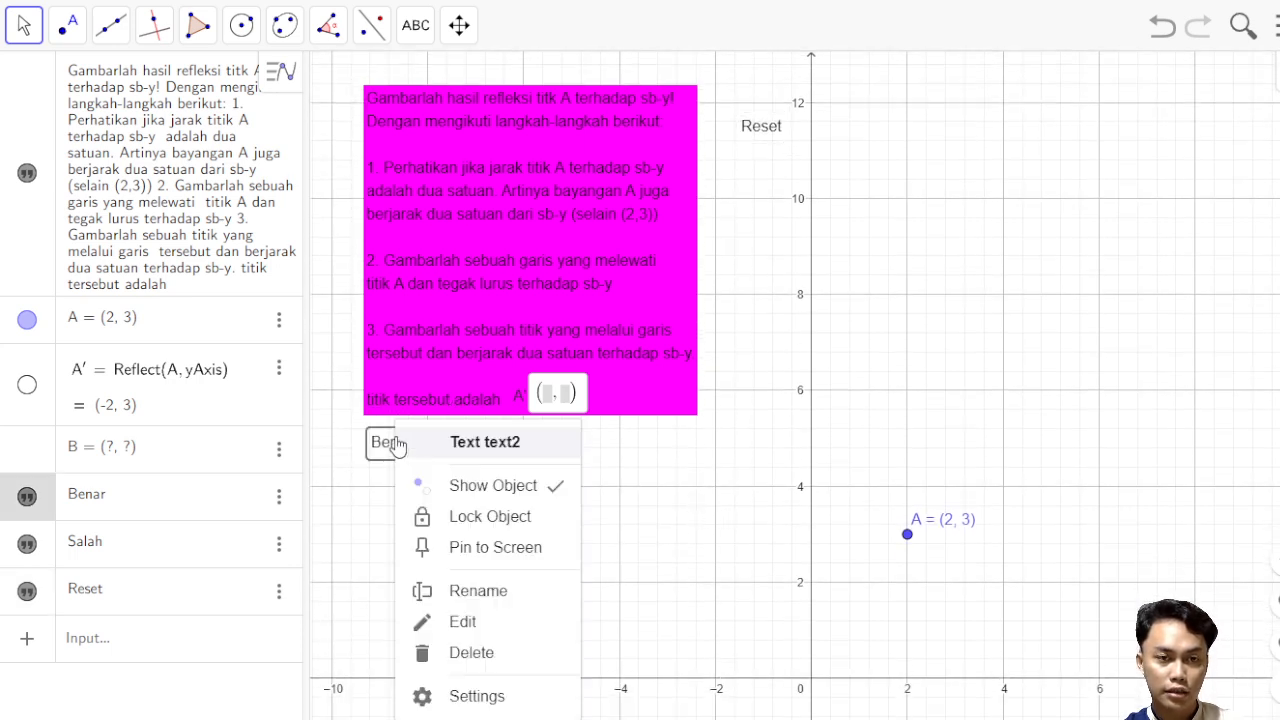
{"action": "left_click", "coordinate": [517, 520]}
{"action": "right_click", "coordinate": [390, 443]}
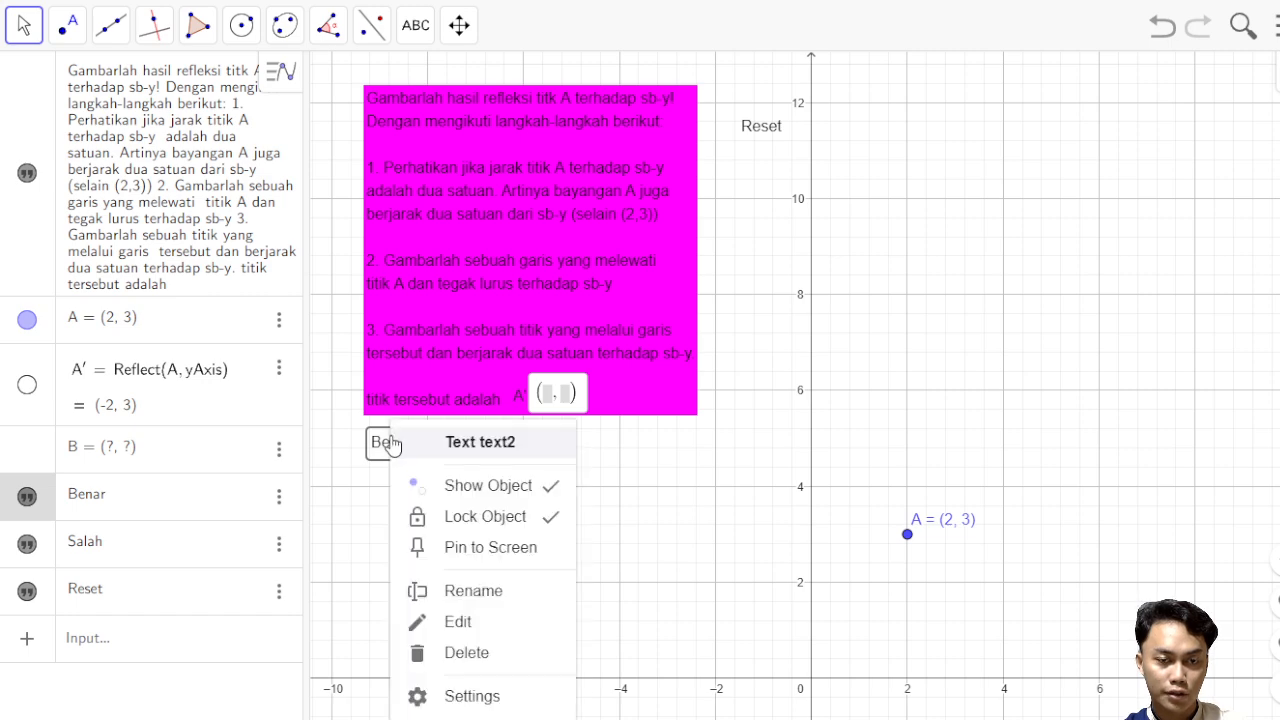
{"action": "left_click", "coordinate": [508, 552]}
{"action": "right_click", "coordinate": [481, 453]}
{"action": "left_click", "coordinate": [556, 518]}
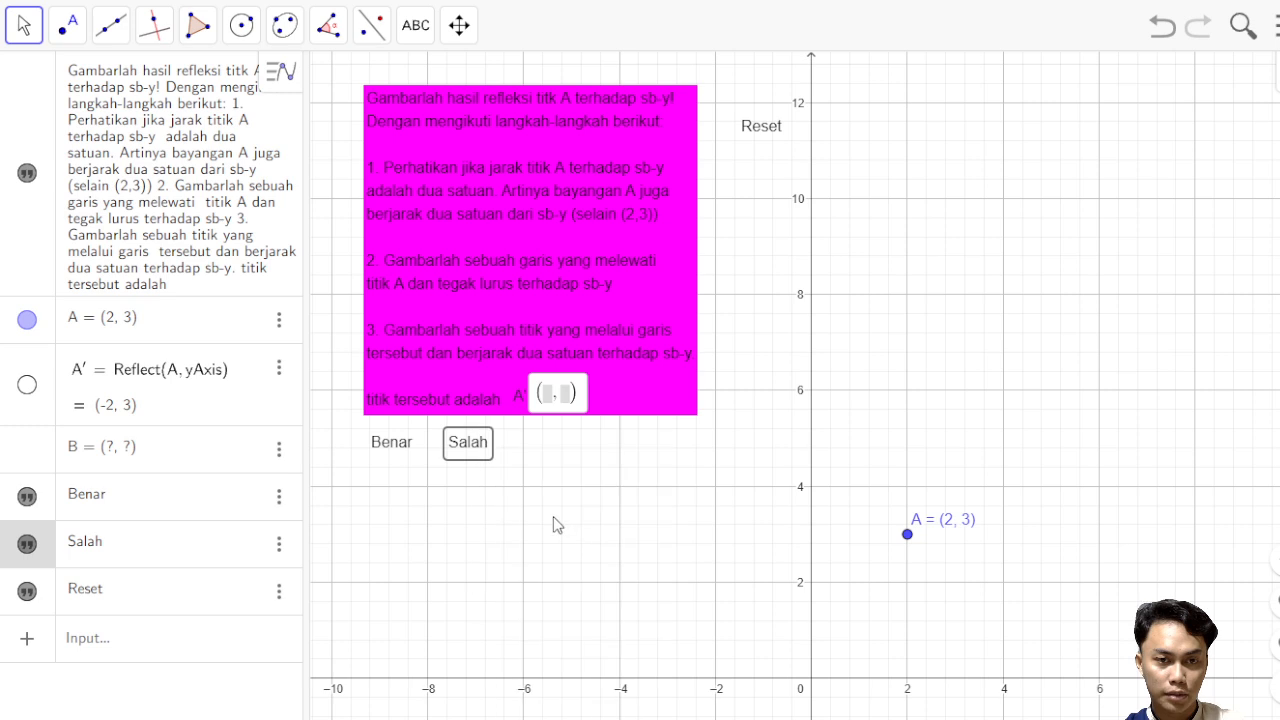
{"action": "right_click", "coordinate": [464, 460]}
{"action": "left_click", "coordinate": [560, 550]}
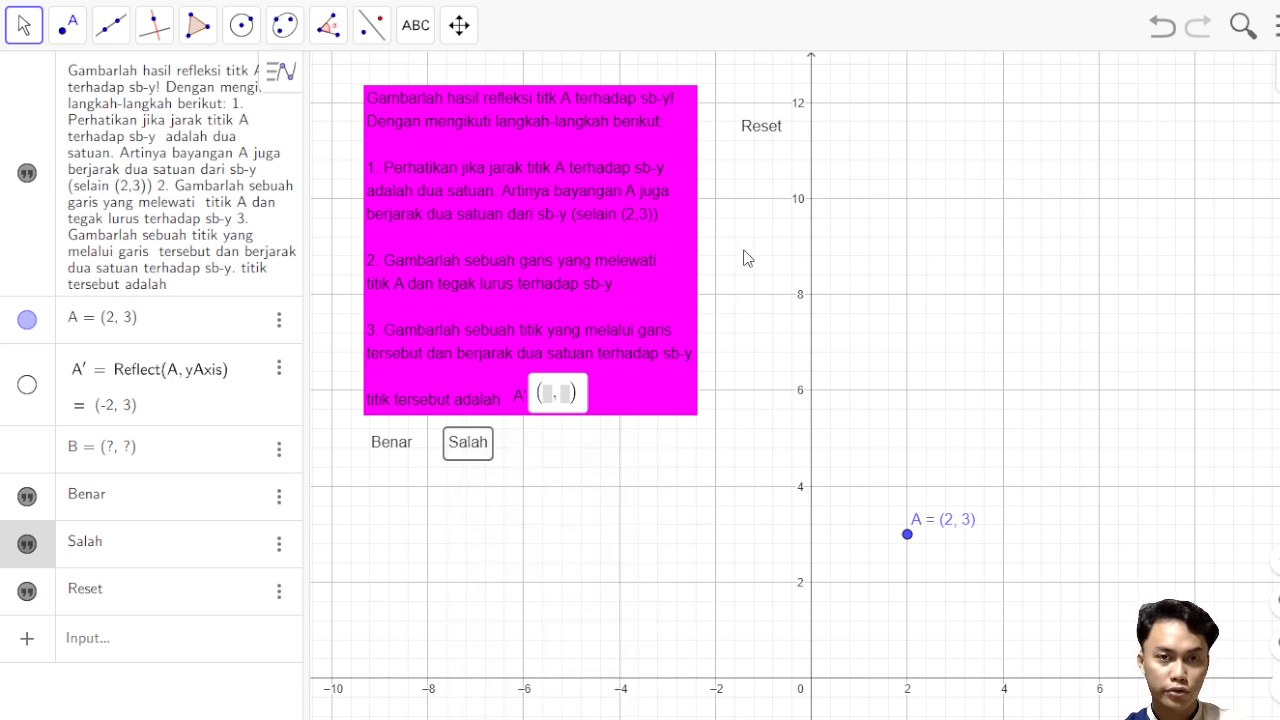
{"action": "right_click", "coordinate": [772, 130]}
{"action": "left_click", "coordinate": [836, 222]}
{"action": "right_click", "coordinate": [752, 133]}
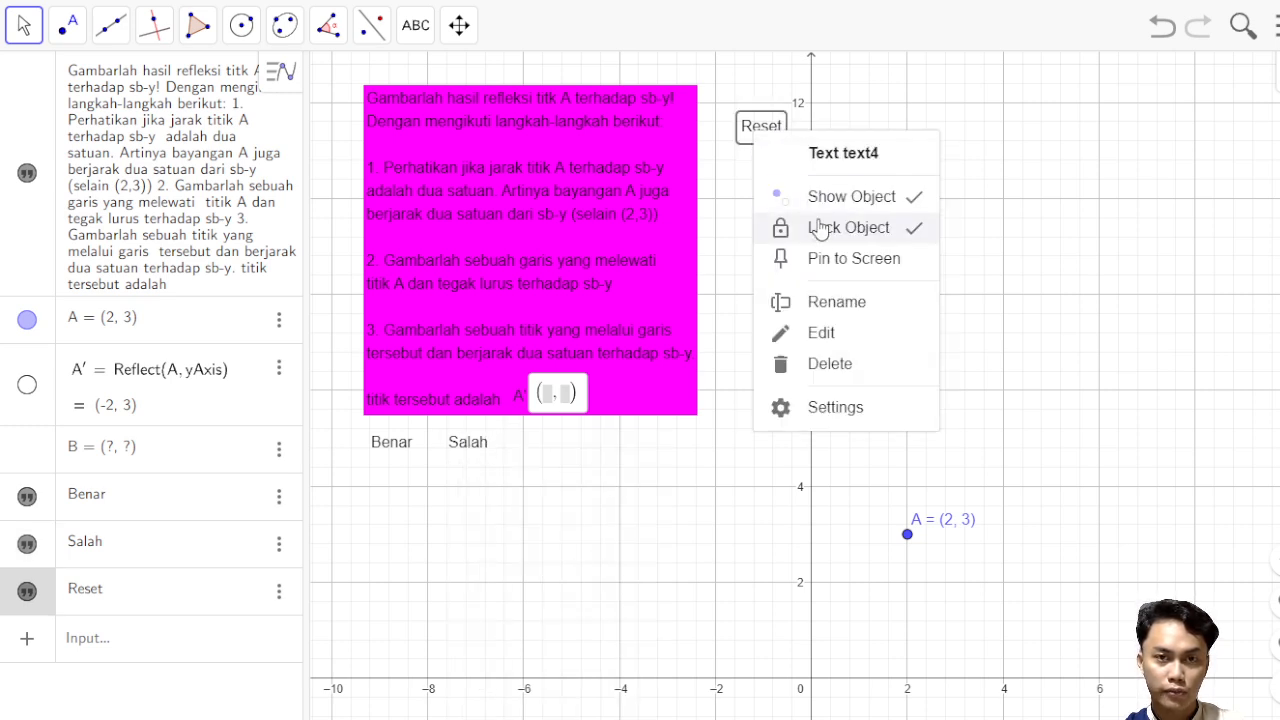
{"action": "left_click", "coordinate": [800, 262]}
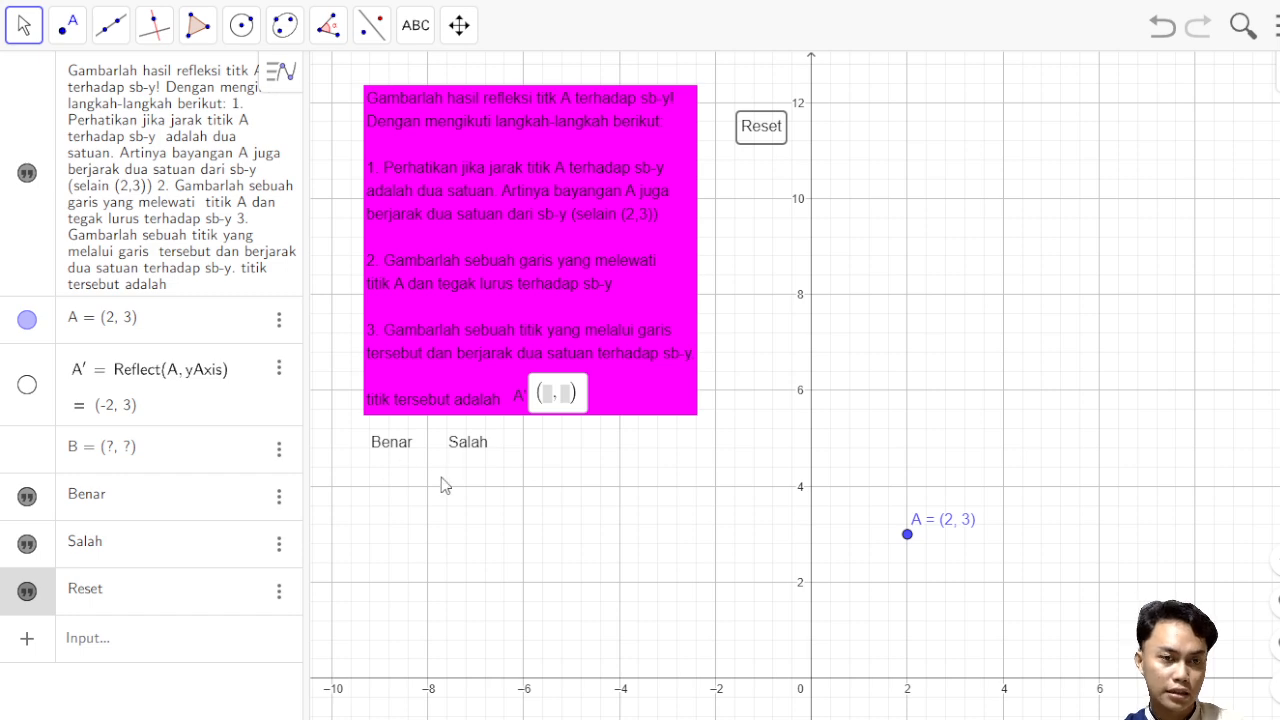
Set the background color of the "Benar" text to cyan (#00FFFF).
{"action": "double_click", "coordinate": [394, 452]}
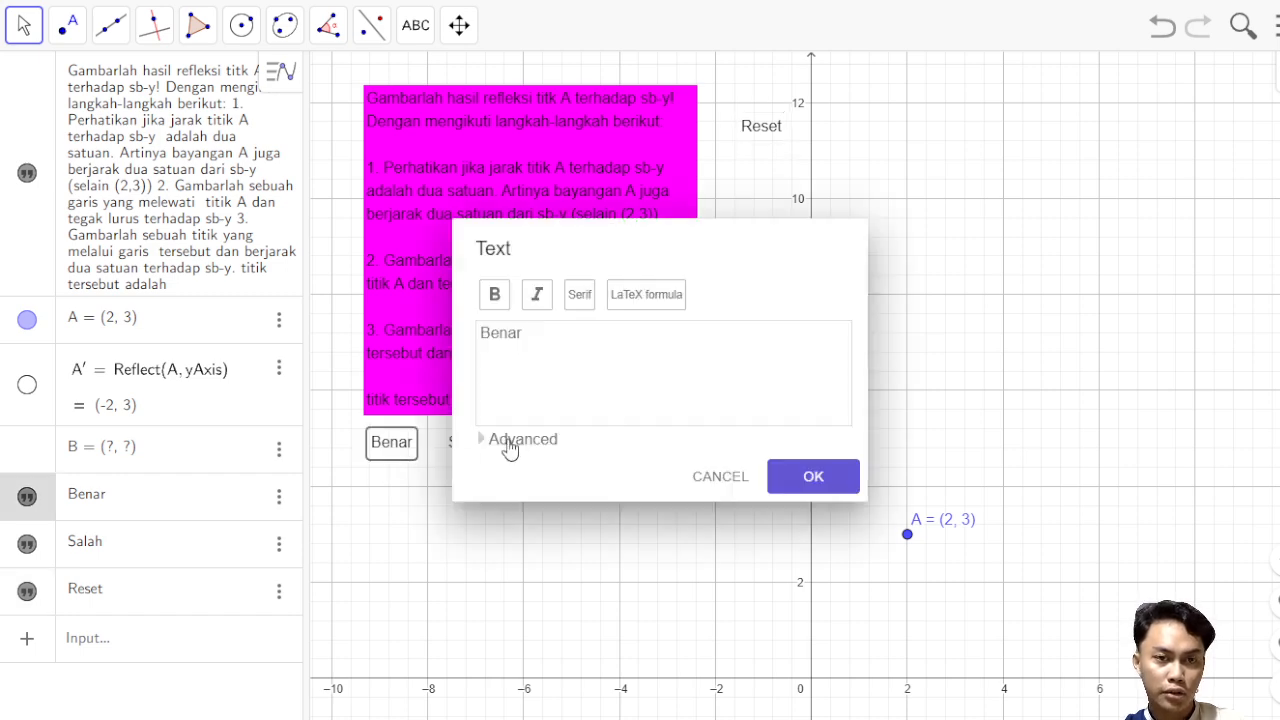
{"action": "left_click", "coordinate": [708, 485]}
{"action": "right_click", "coordinate": [396, 448]}
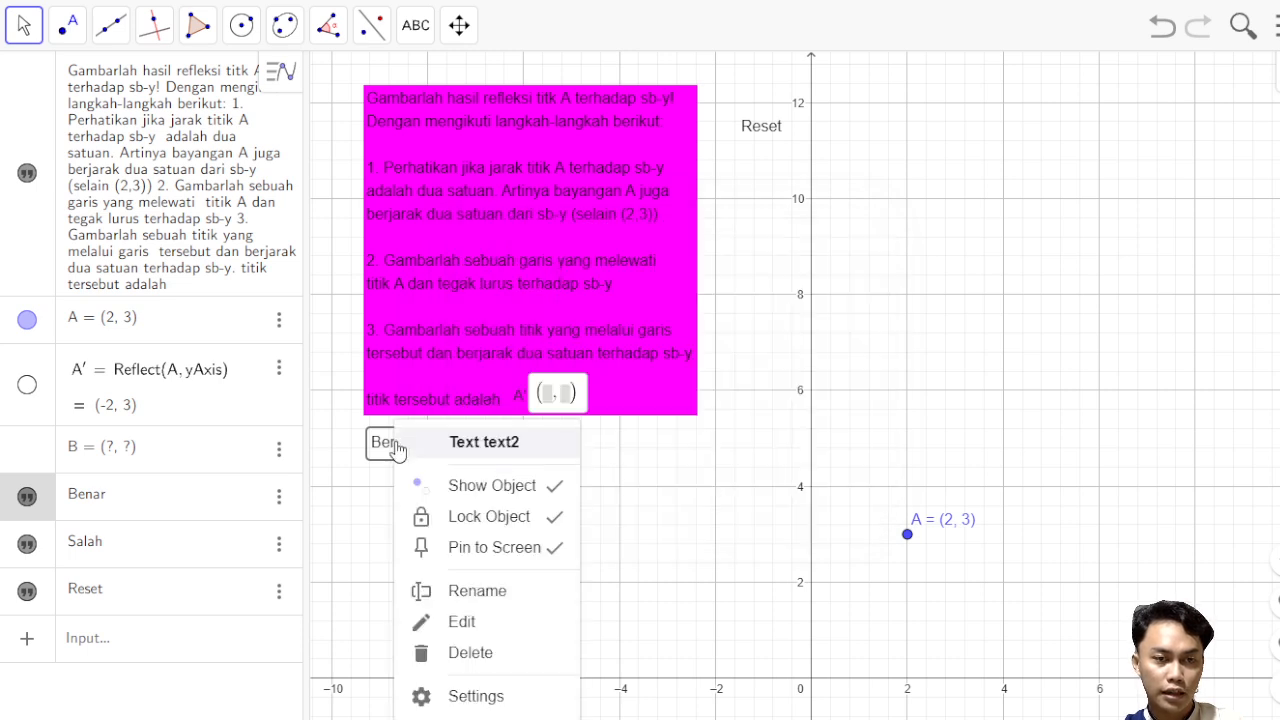
{"action": "left_click", "coordinate": [493, 705]}
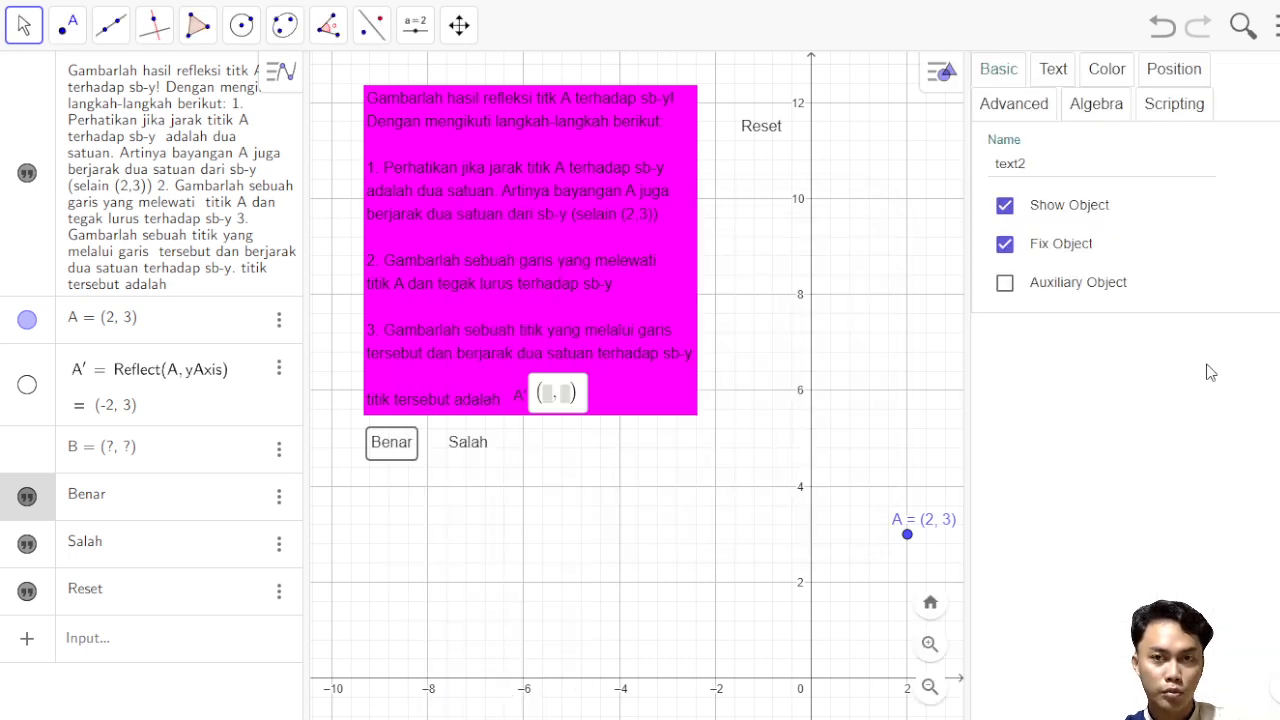
{"action": "left_click", "coordinate": [1097, 74]}
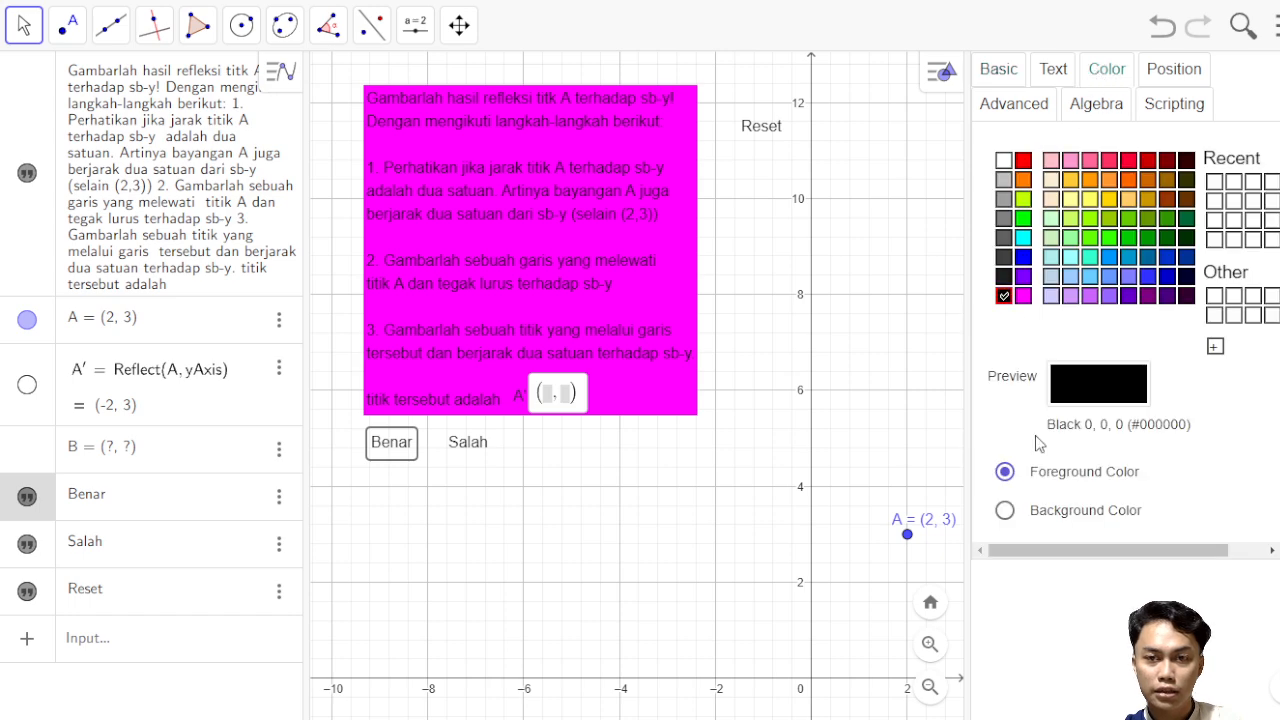
{"action": "left_click", "coordinate": [1005, 510]}
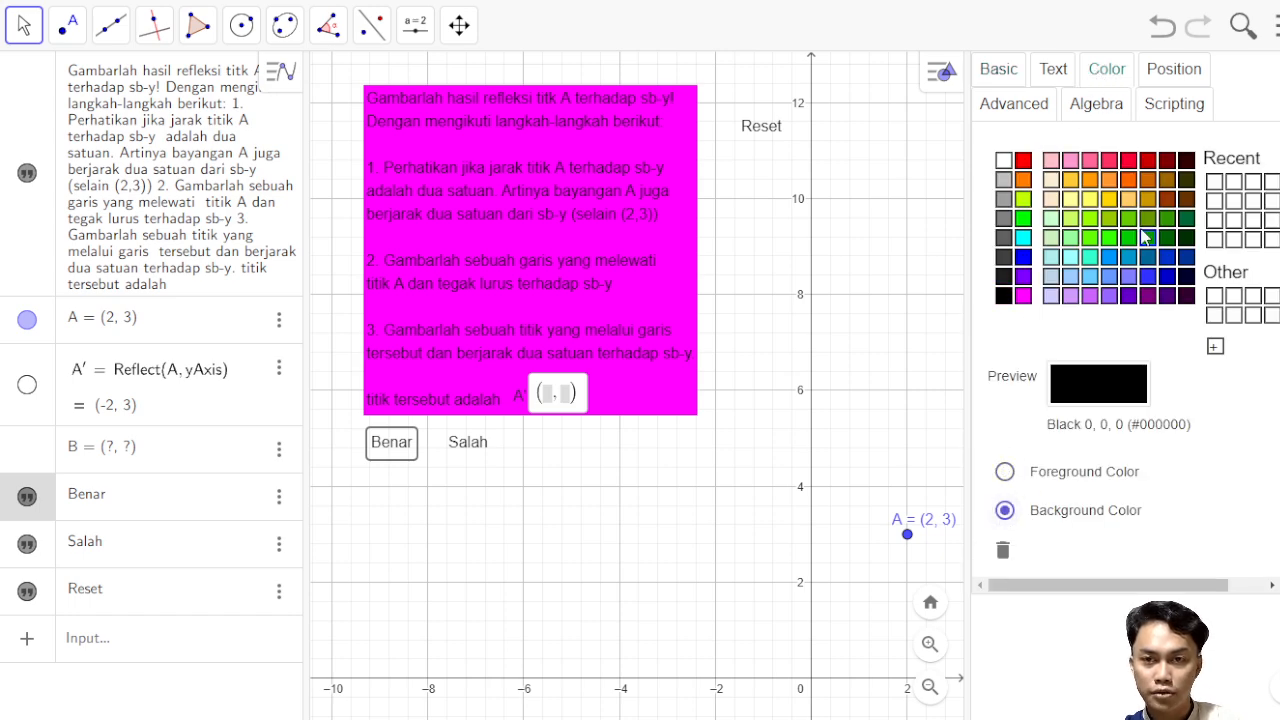
{"action": "left_click", "coordinate": [1023, 237]}
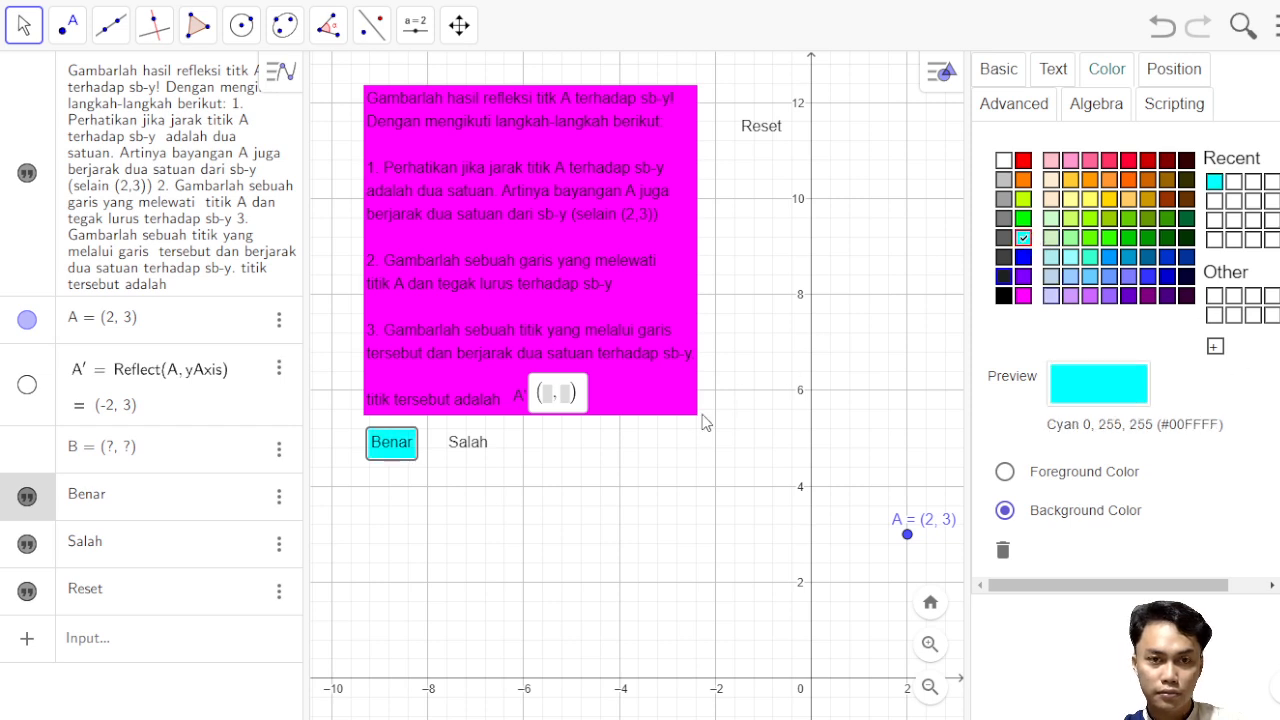
Set the background of "Salah" to red (#FF0000) and of "Reset" to green (#00FF00), and close the settings.
{"action": "left_click", "coordinate": [468, 442]}
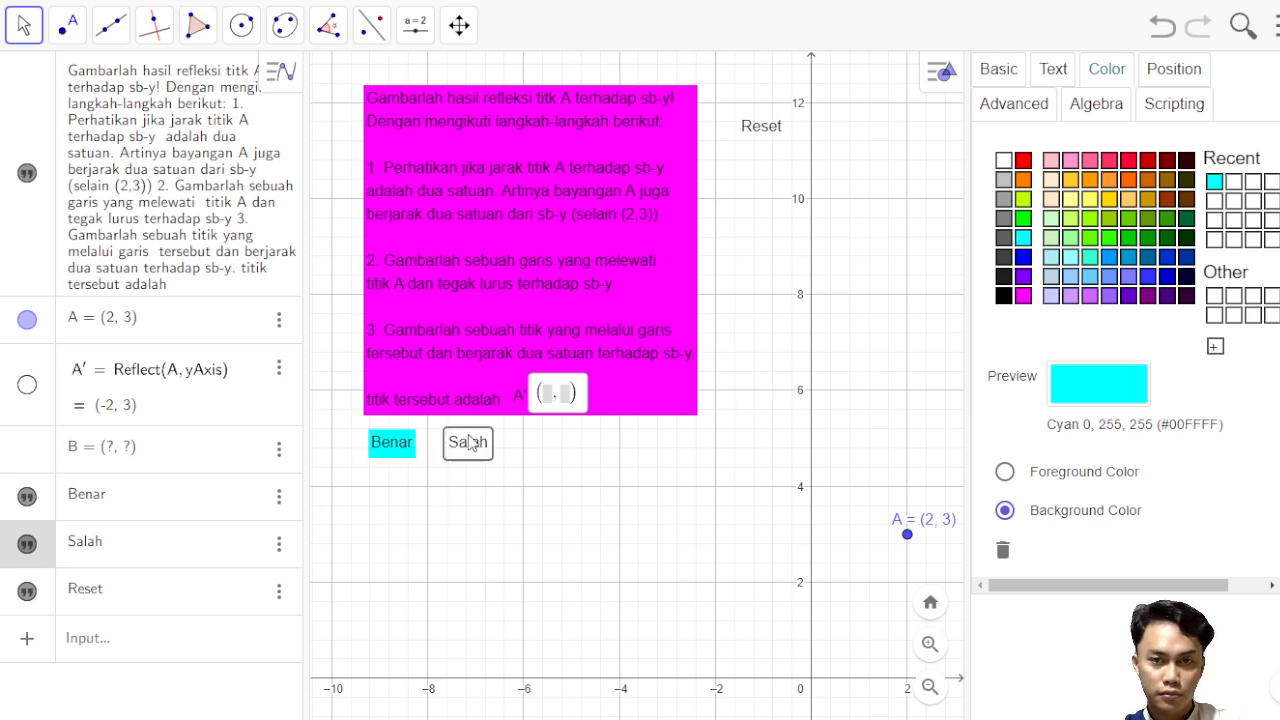
{"action": "left_click", "coordinate": [1023, 160]}
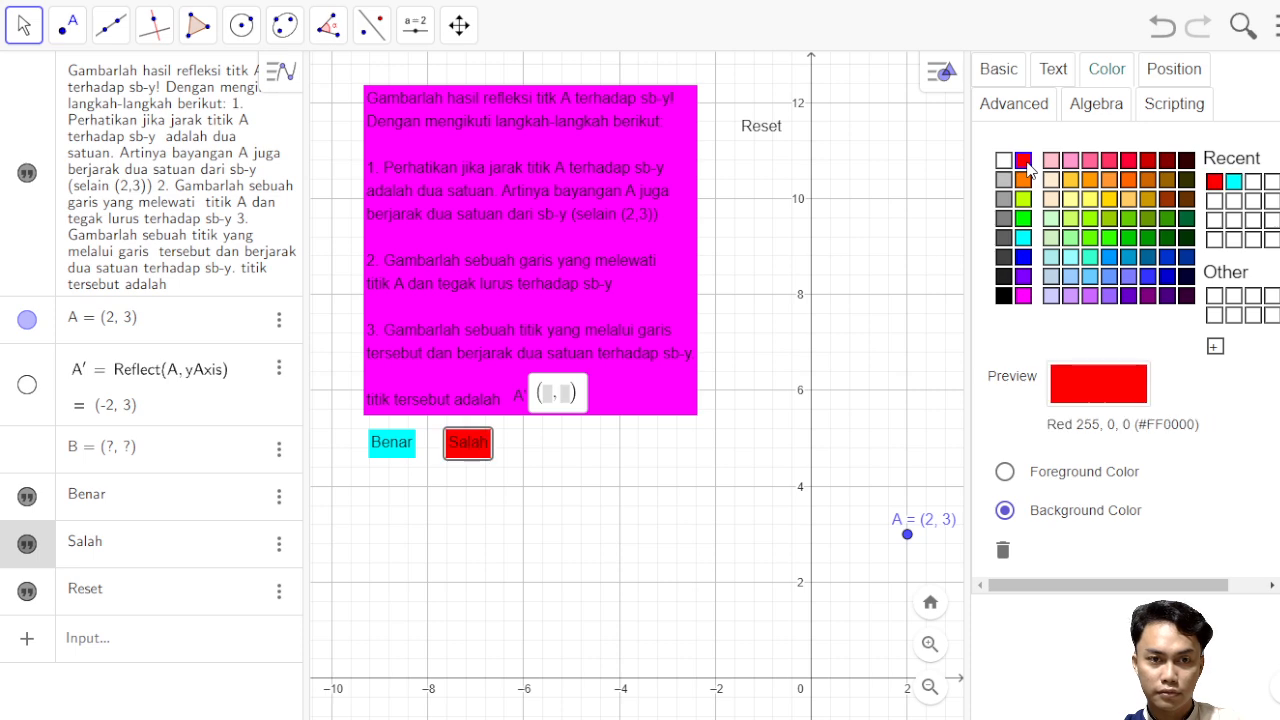
{"action": "left_click", "coordinate": [762, 132]}
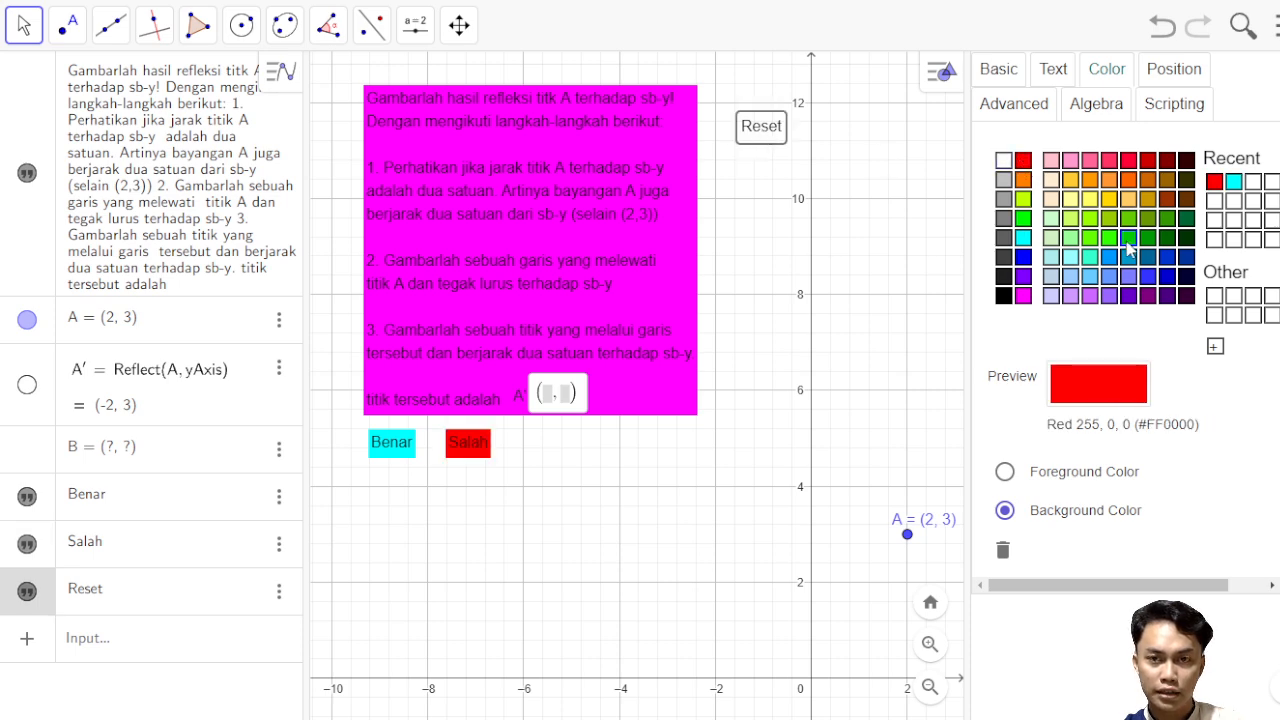
{"action": "left_click", "coordinate": [1024, 218]}
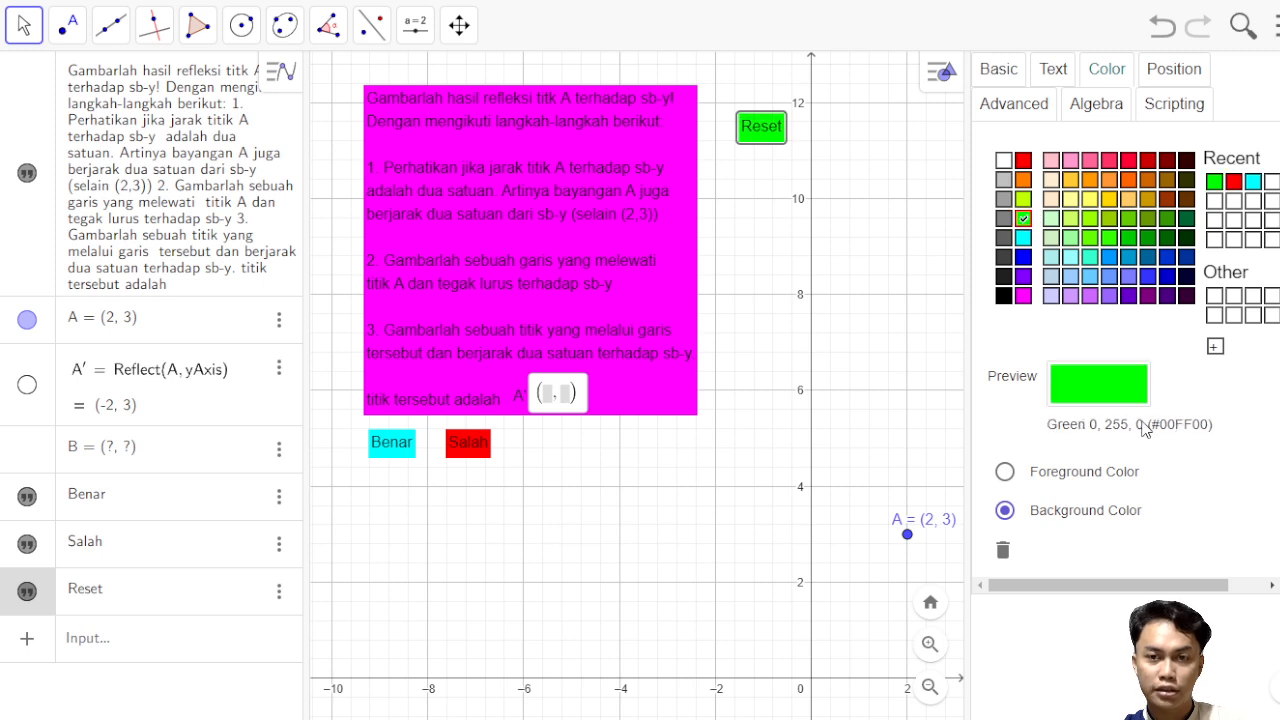
{"action": "left_click", "coordinate": [1278, 70]}
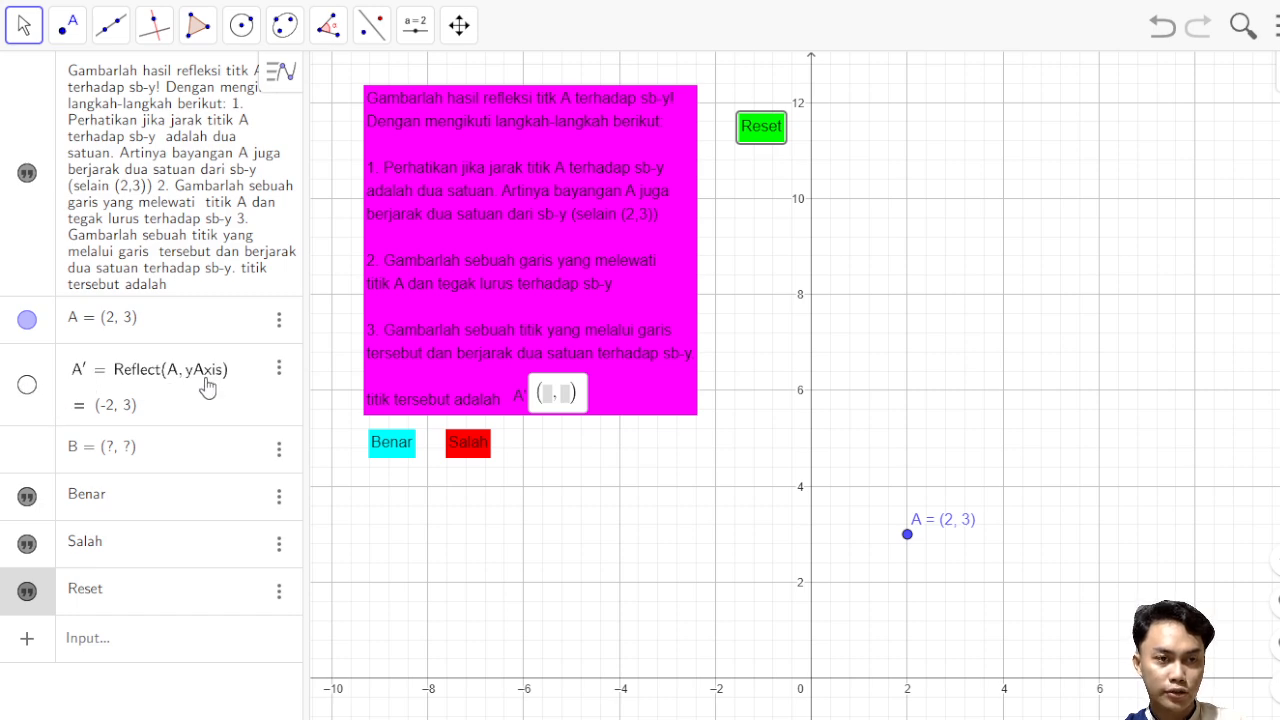
Set the condition to show point A' to A'==B and close the settings.
{"action": "left_click", "coordinate": [277, 369]}
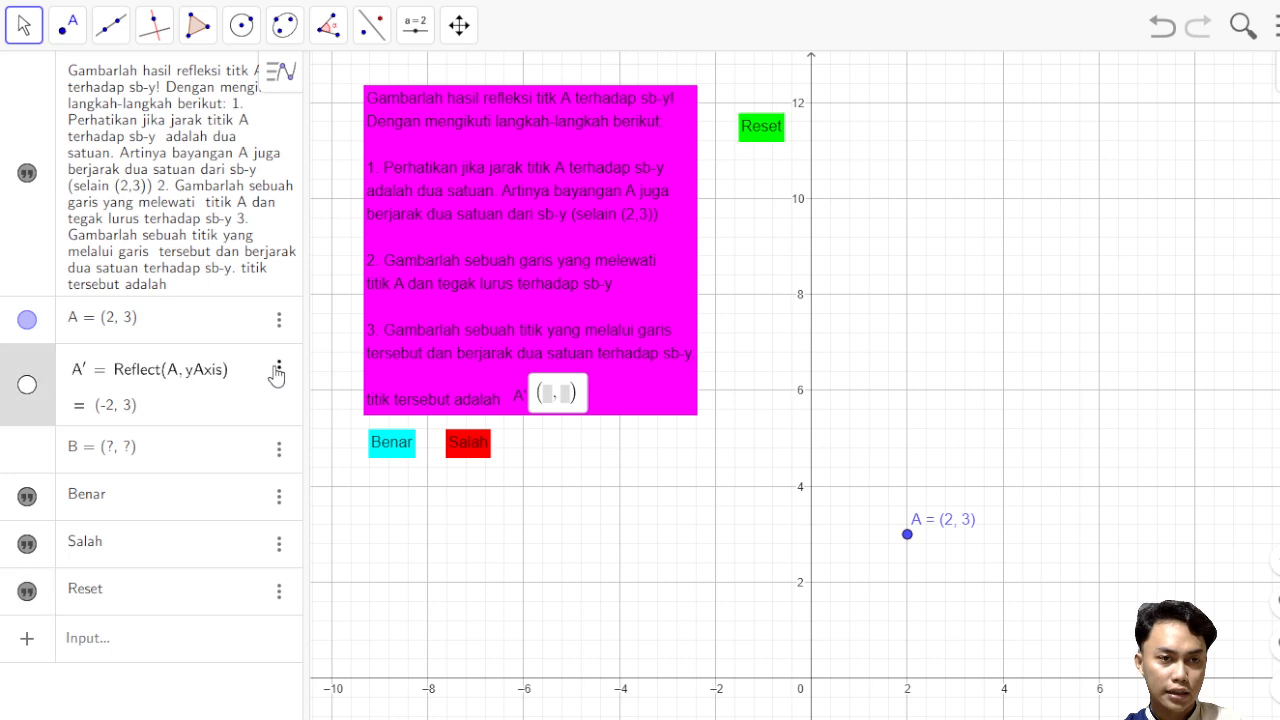
{"action": "left_click", "coordinate": [313, 465]}
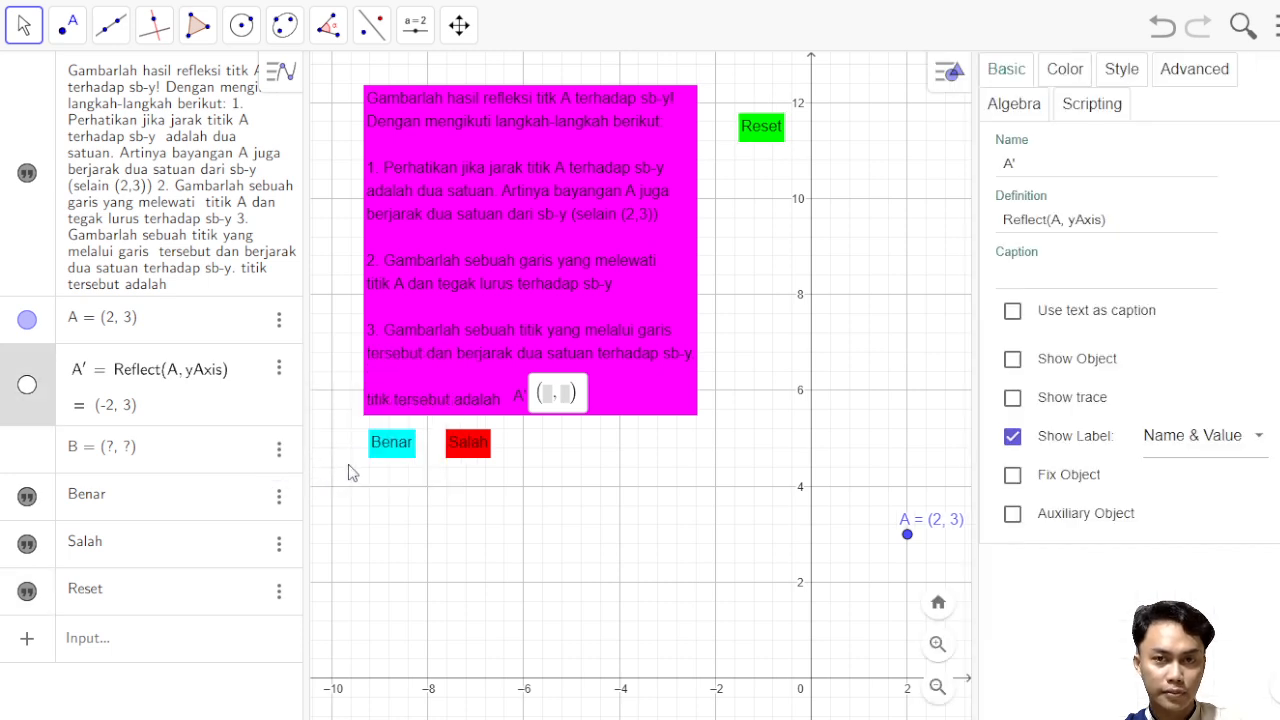
{"action": "left_click", "coordinate": [1210, 76]}
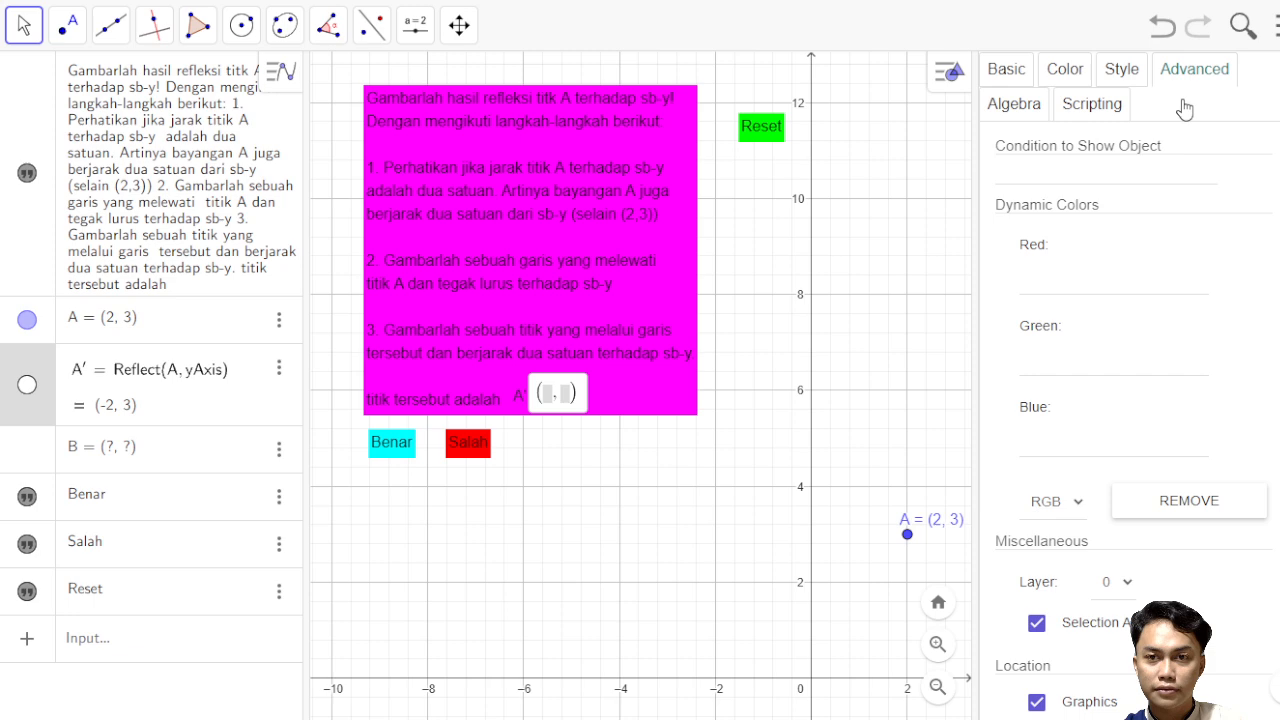
{"action": "left_click", "coordinate": [1058, 170]}
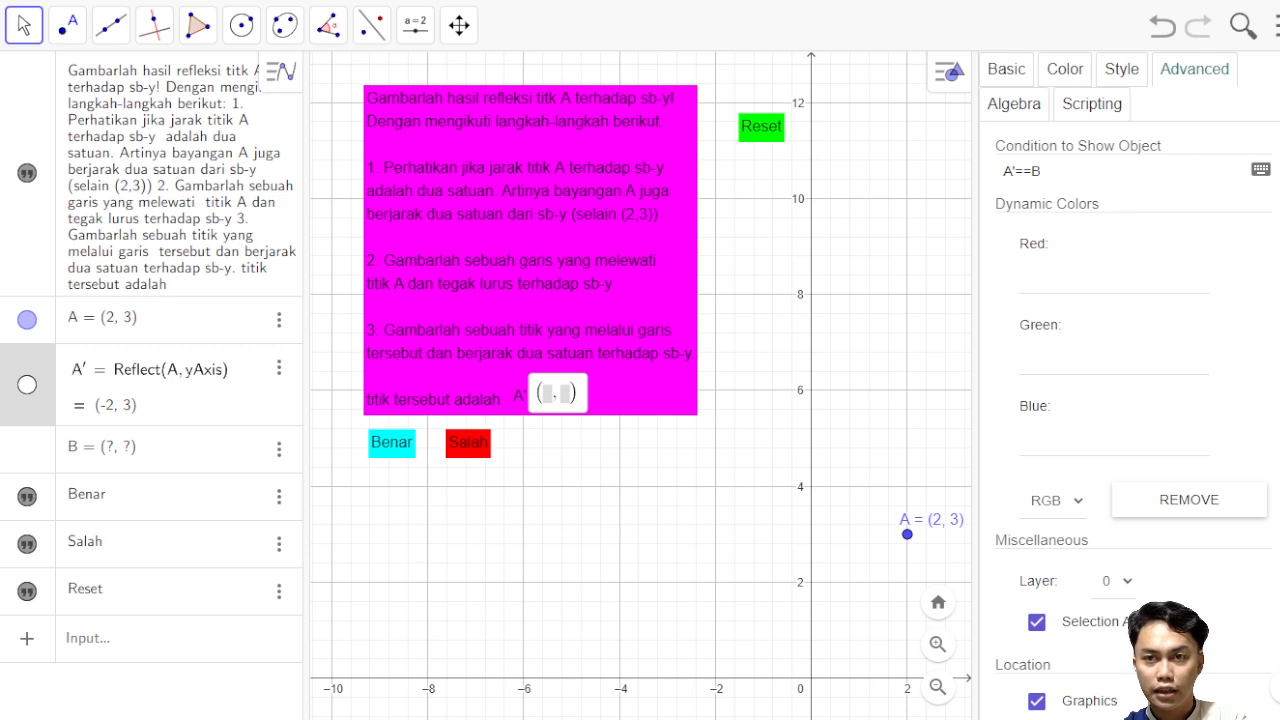
{"action": "left_click", "coordinate": [1278, 72]}
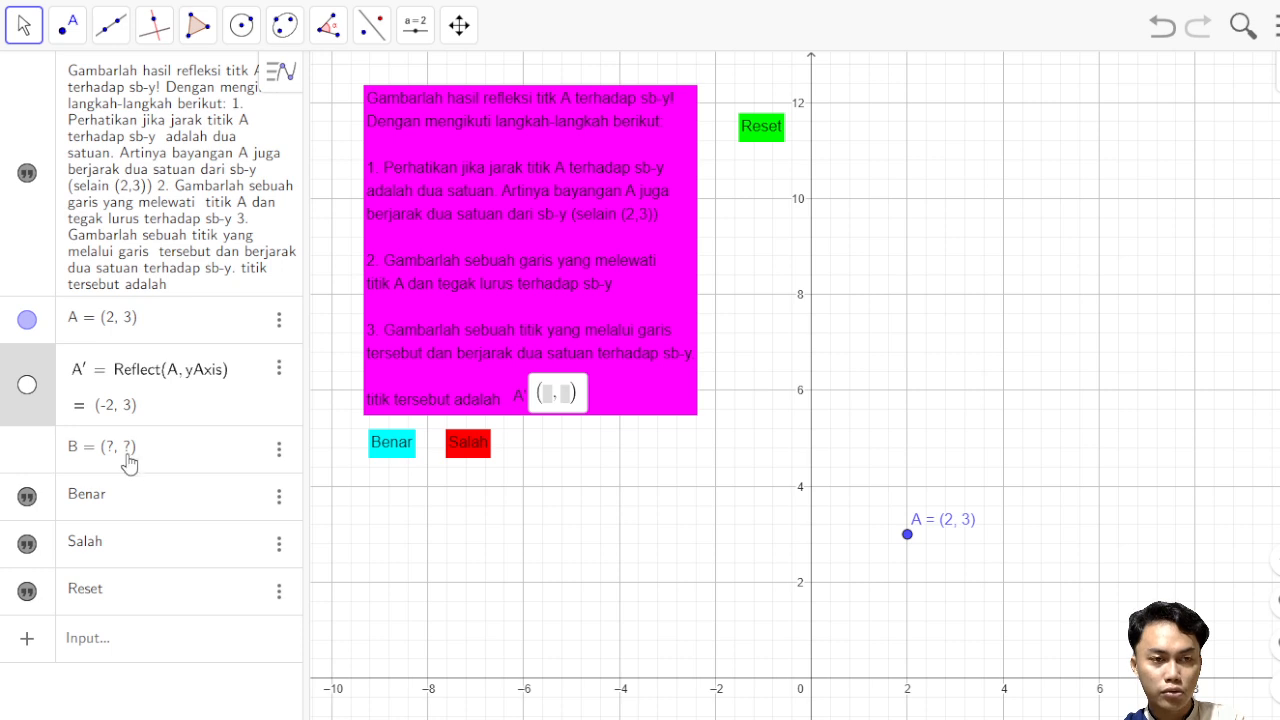
Submit the answer (-2, 3) in the A' input box and hide point B.
{"action": "left_click", "coordinate": [552, 400]}
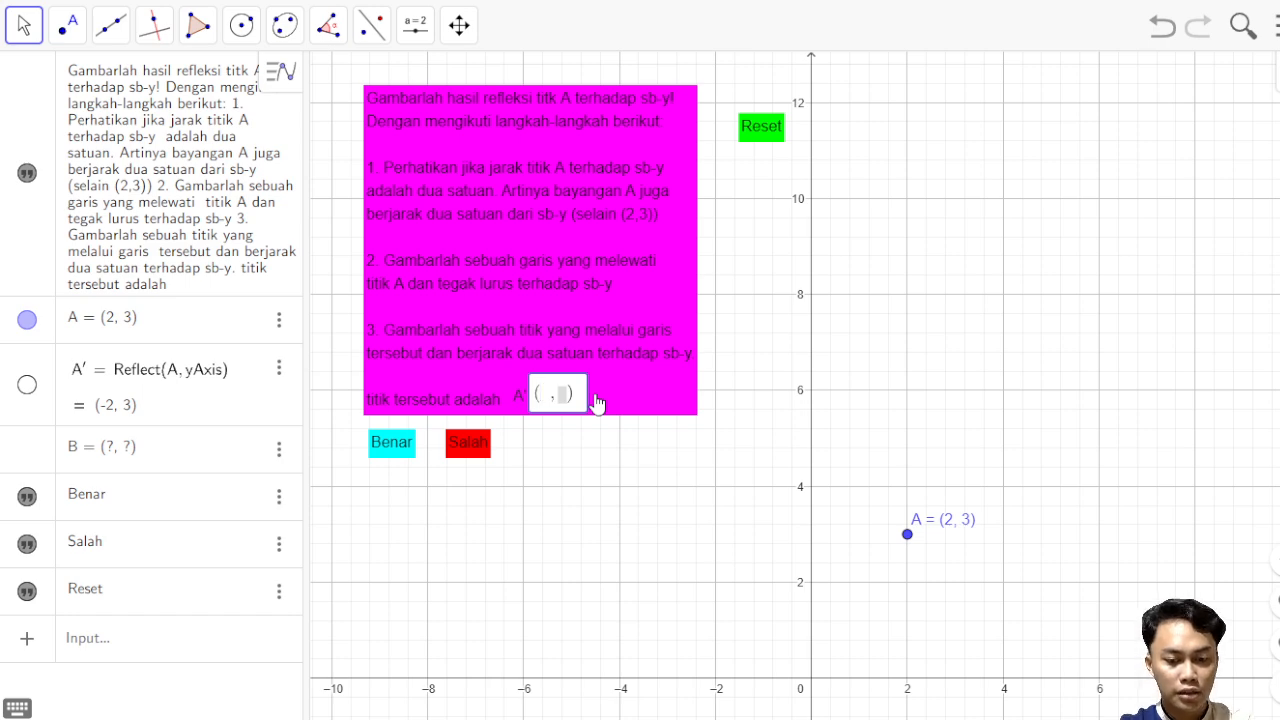
{"action": "type", "text": "-2, "}
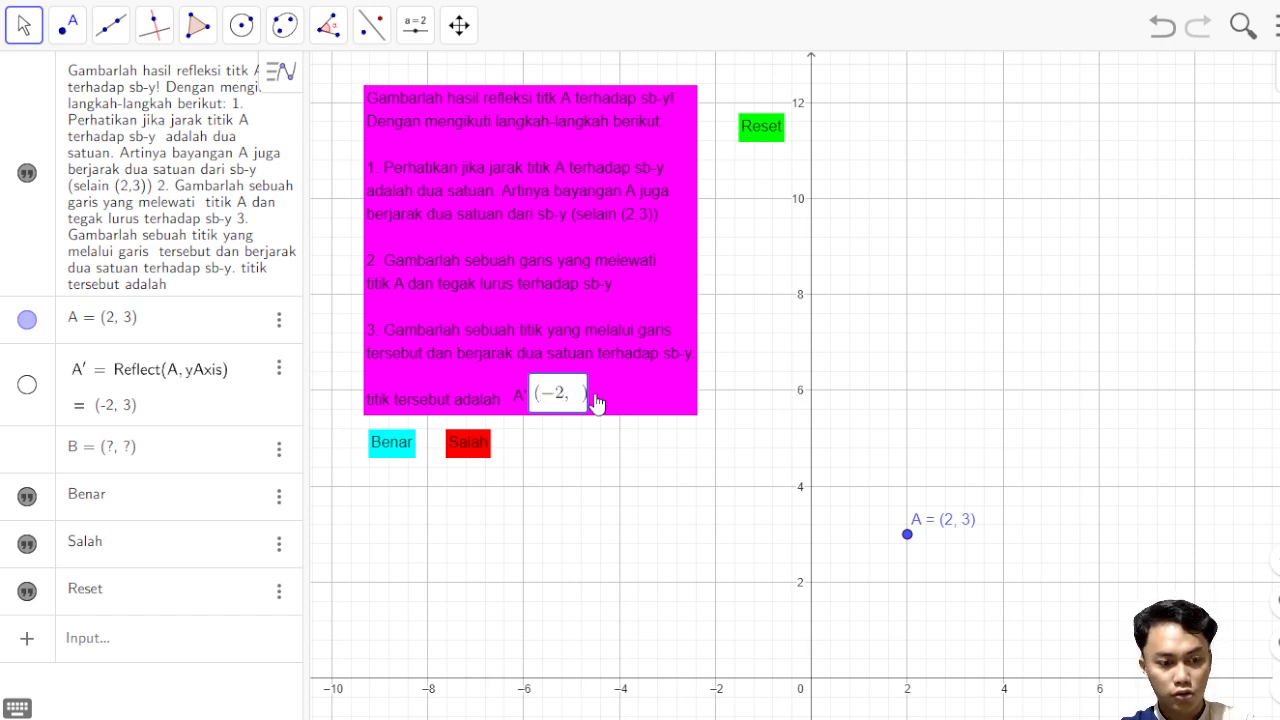
{"action": "type", "text": "3"}
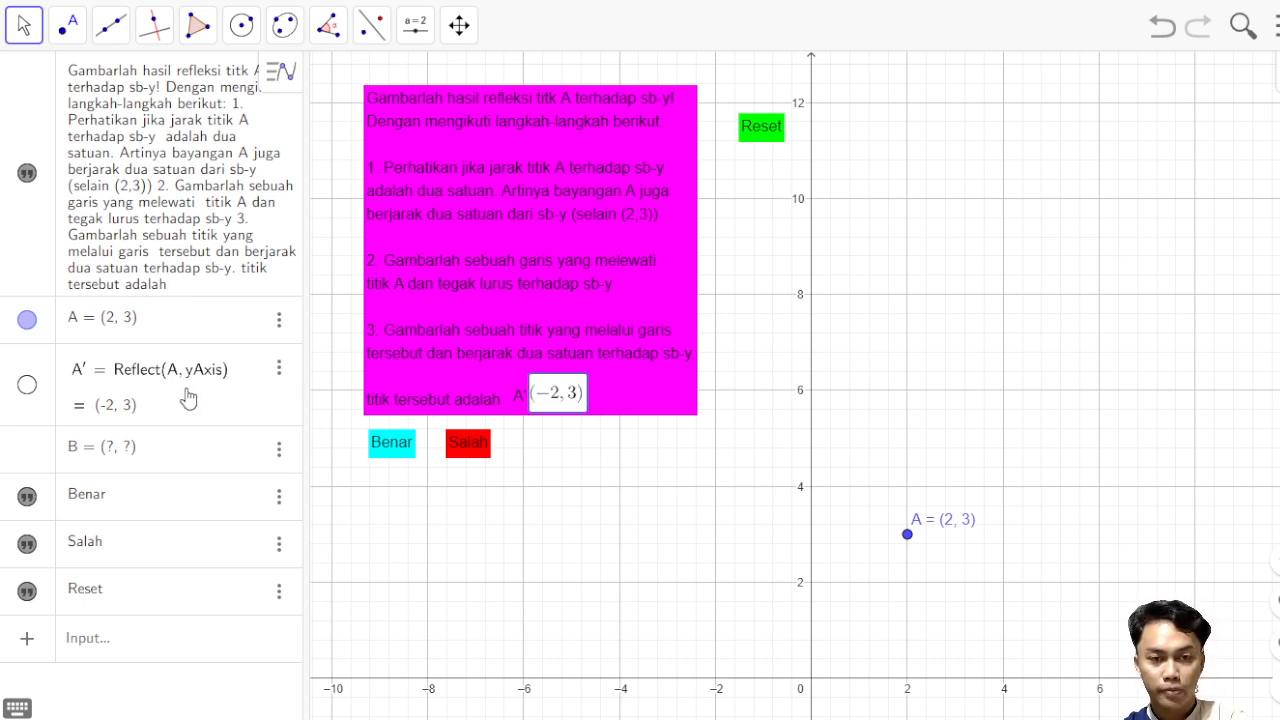
{"action": "key", "text": "Return"}
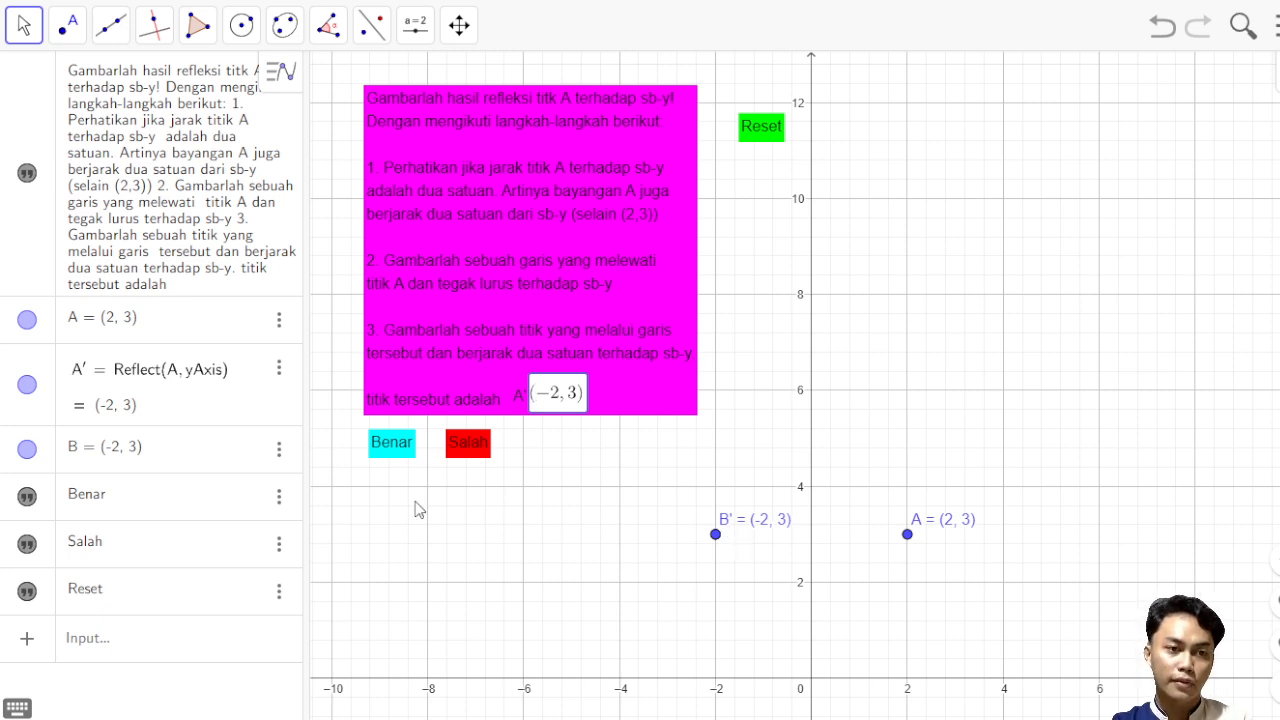
{"action": "left_click", "coordinate": [27, 450]}
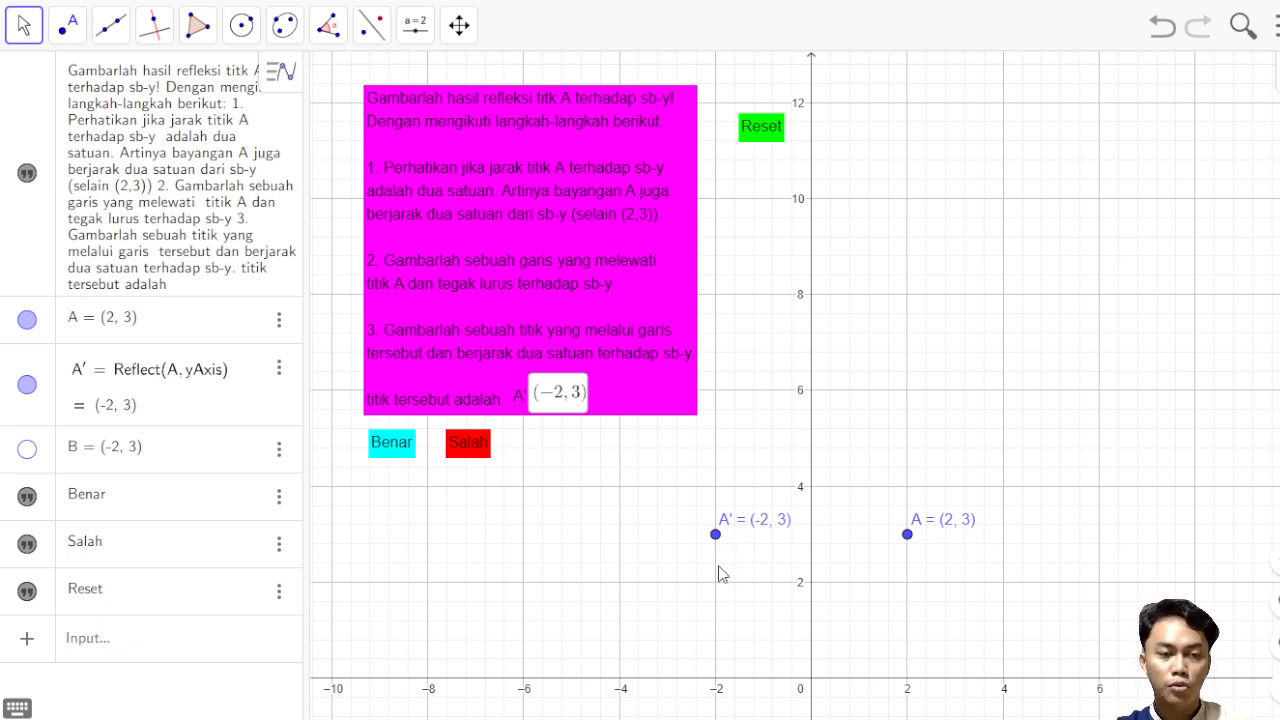
Replace the answer in the A' input box with the wrong point (0, 3) to test the display condition.
{"action": "left_click", "coordinate": [560, 392]}
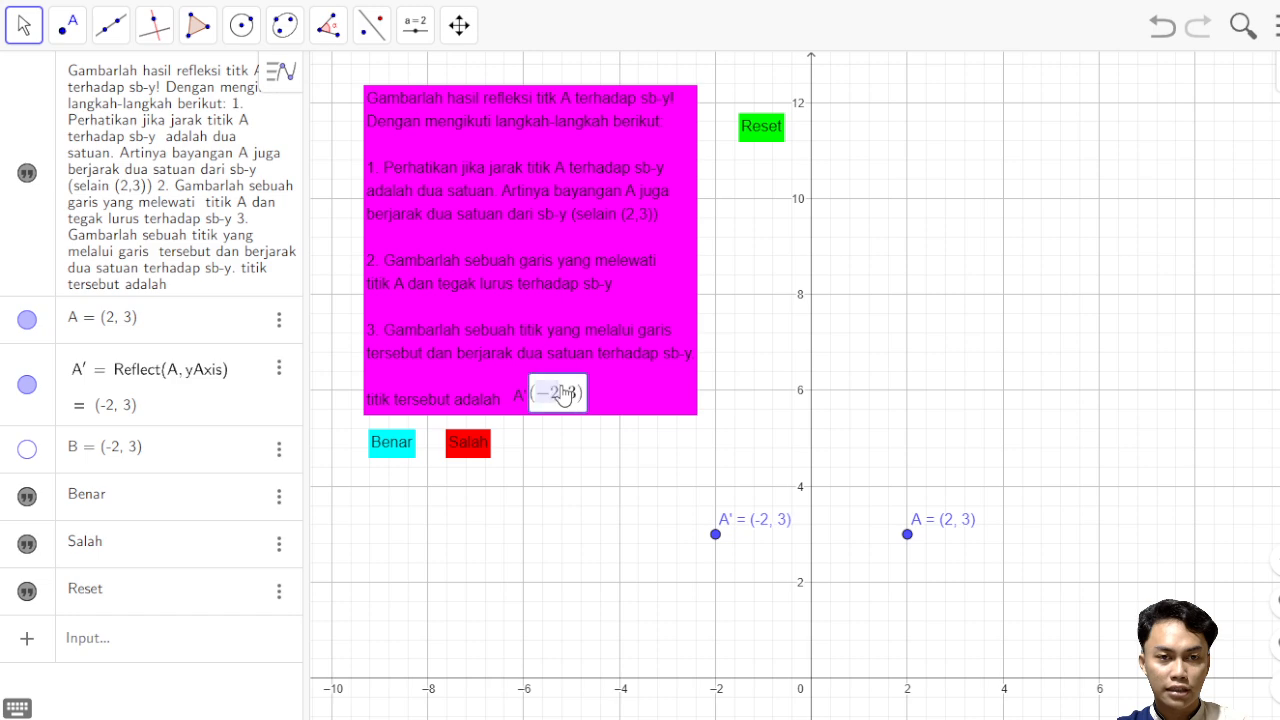
{"action": "type", "text": "0, 3"}
{"action": "key", "text": "Return"}
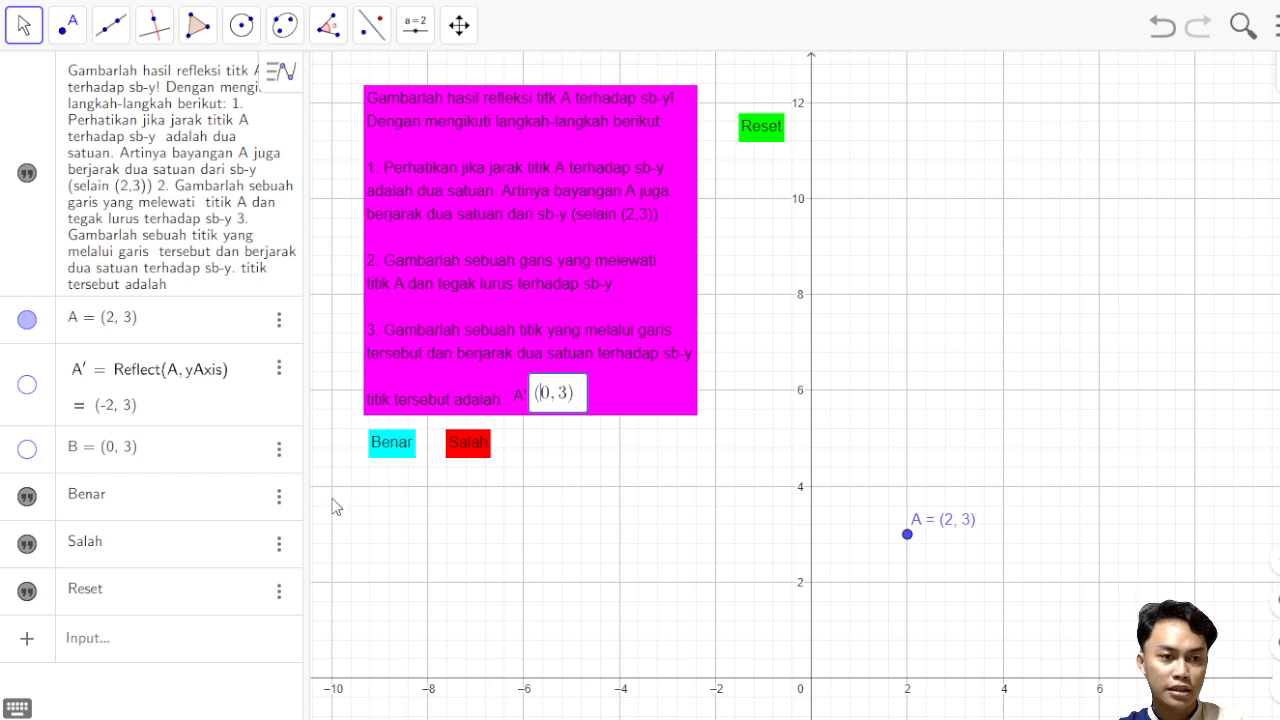
Set the condition to show the "Benar" text to A'==B and close the settings.
{"action": "left_click", "coordinate": [281, 496]}
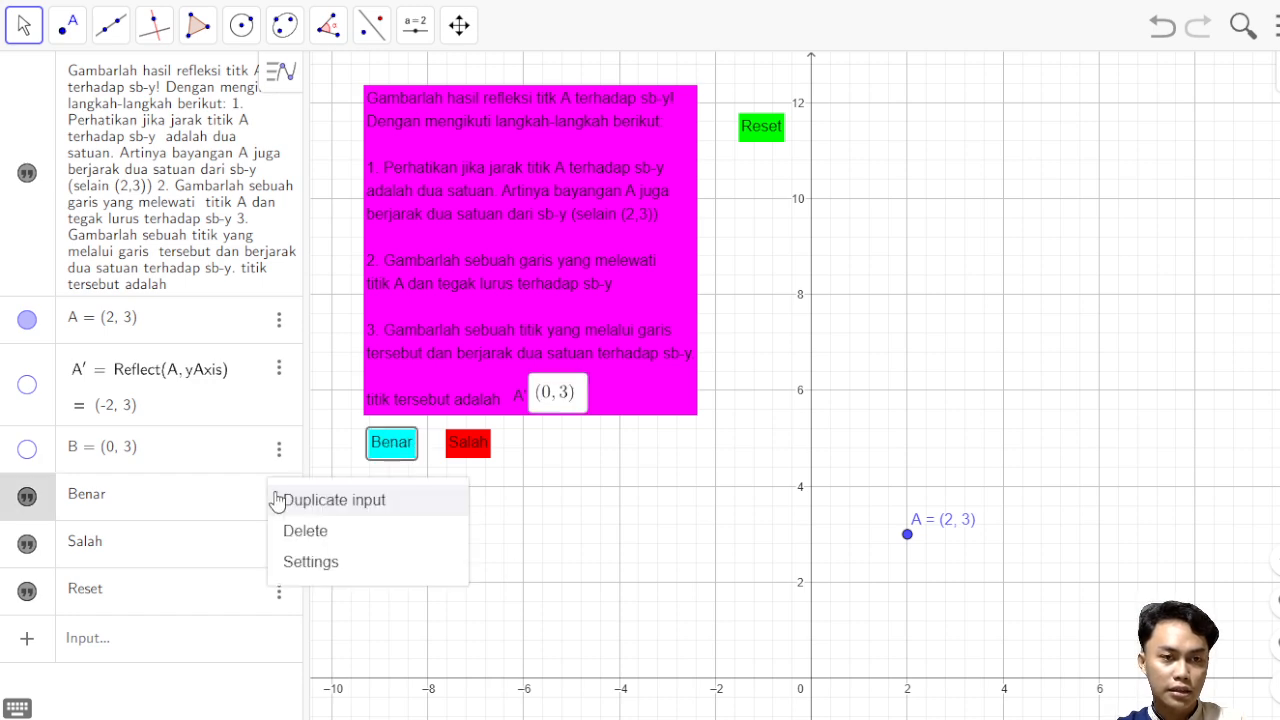
{"action": "left_click", "coordinate": [367, 578]}
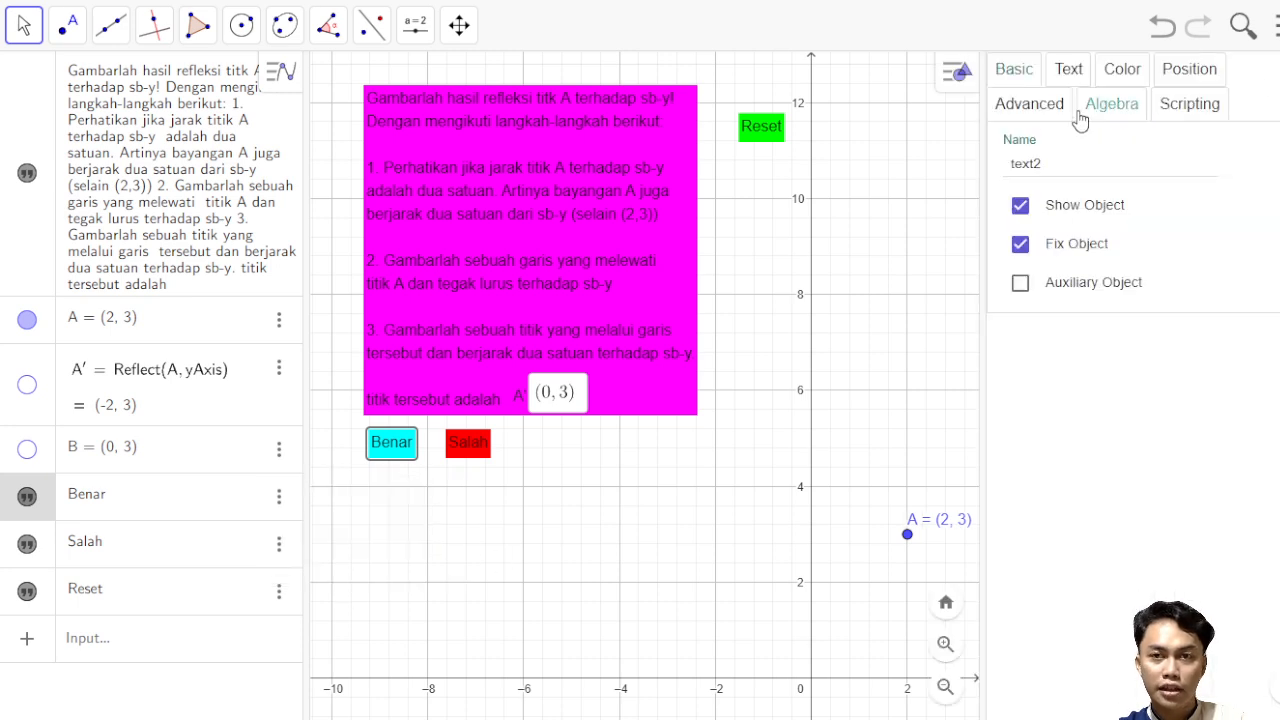
{"action": "left_click", "coordinate": [1035, 108]}
{"action": "left_click", "coordinate": [1070, 165]}
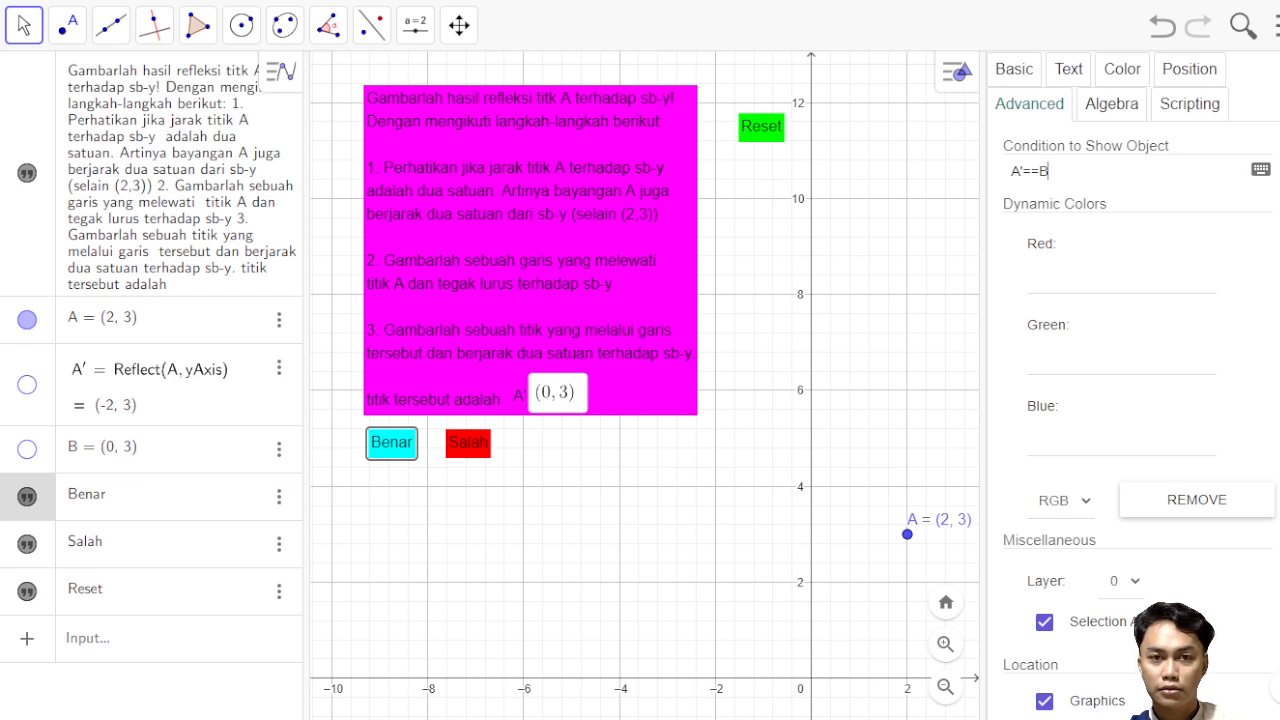
{"action": "left_click", "coordinate": [1277, 69]}
Submit the correct answer (-2, 3) in the A' input box to test the "Benar" display condition.
{"action": "left_click", "coordinate": [549, 393]}
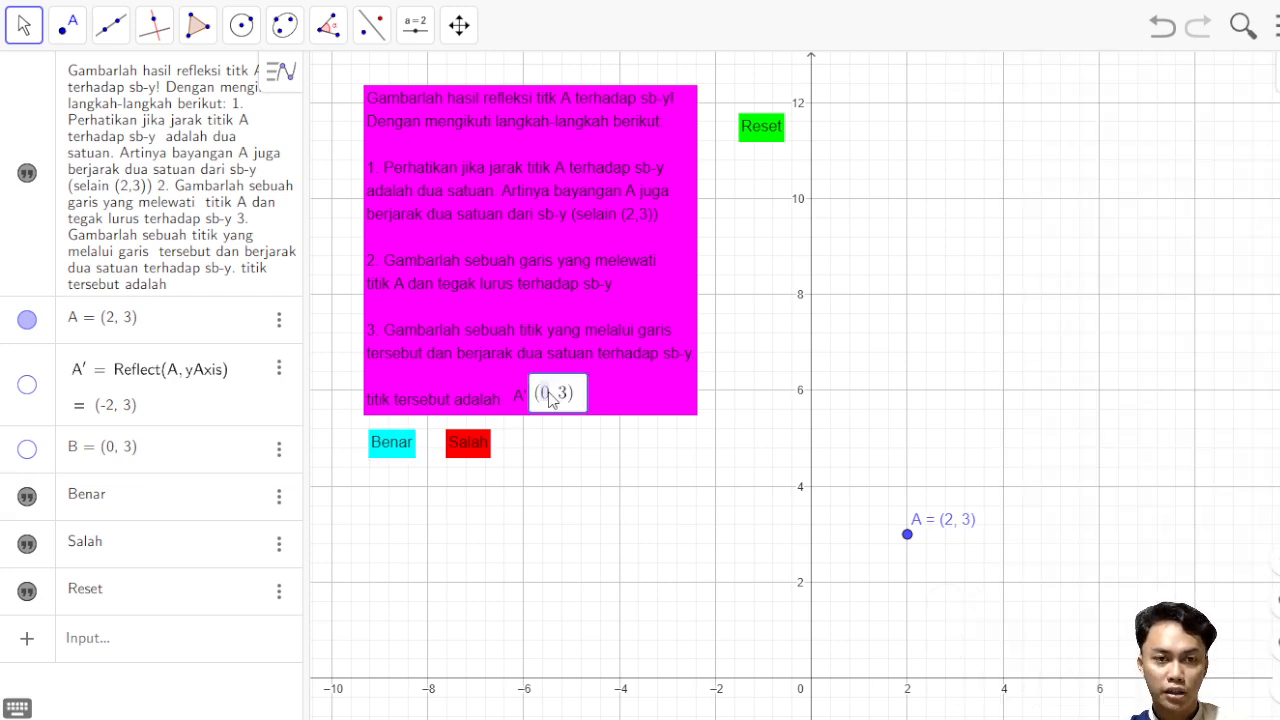
{"action": "key", "text": "BackSpace"}
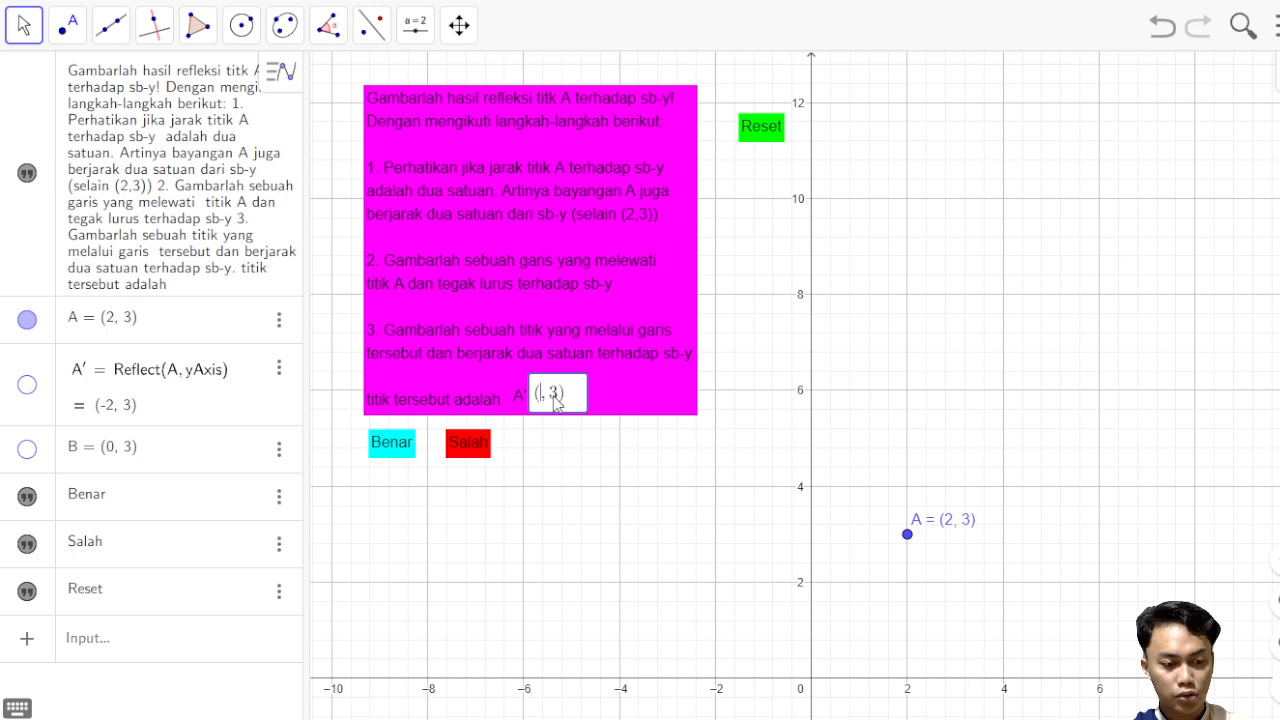
{"action": "type", "text": "-2"}
{"action": "key", "text": "Return"}
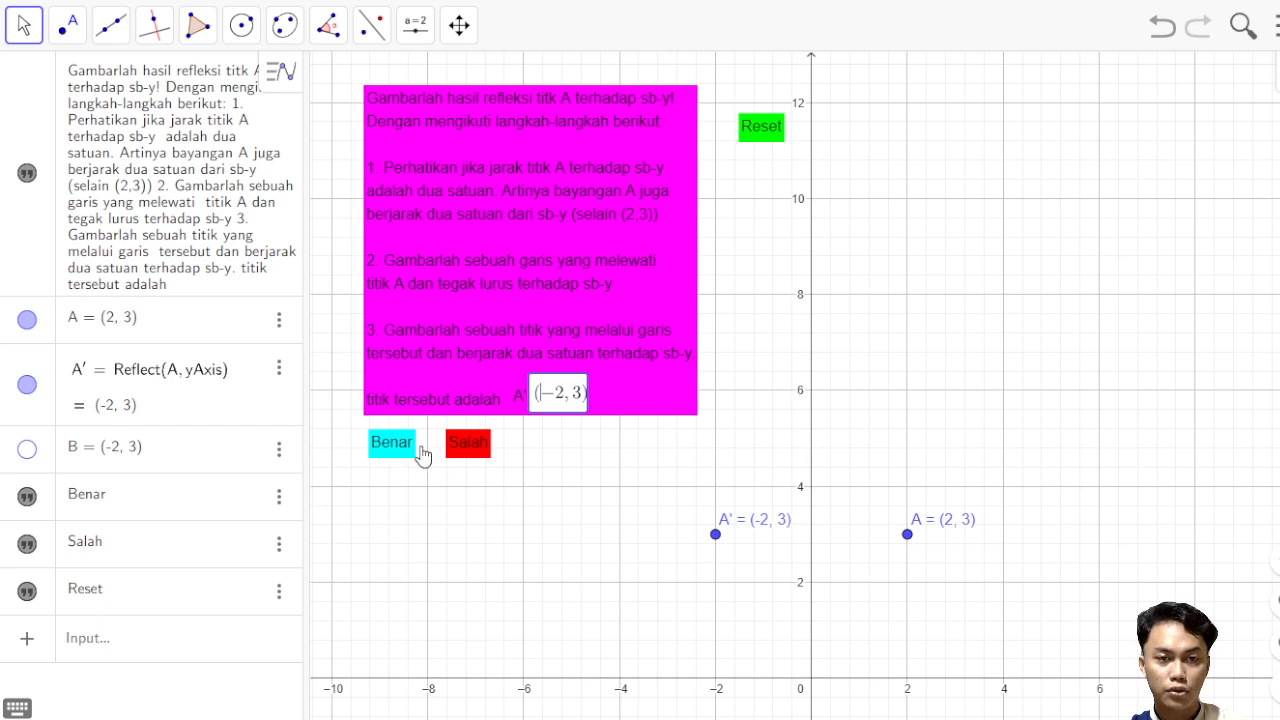
Change the answer in the A' input box back to the wrong point (0, 3) to recheck the feedback.
{"action": "left_click", "coordinate": [566, 398]}
{"action": "key", "text": "BackSpace"}
{"action": "key", "text": "BackSpace"}
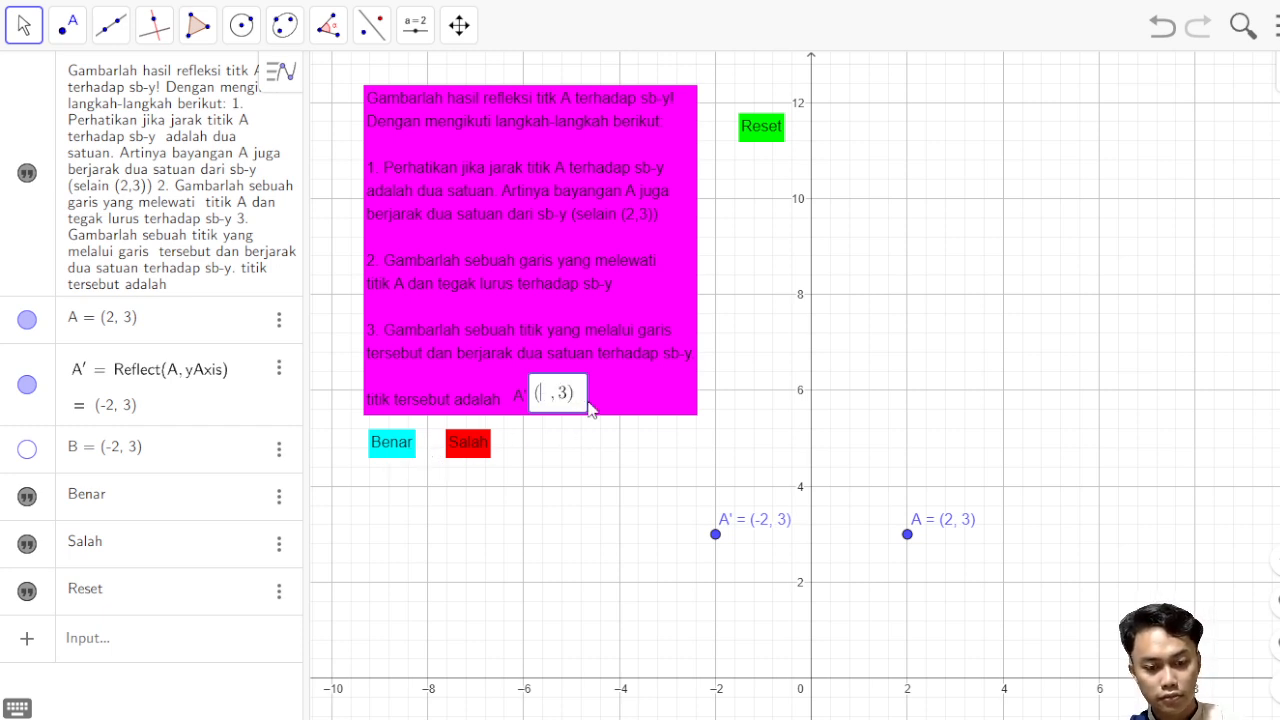
{"action": "key", "text": "Return"}
{"action": "left_click", "coordinate": [585, 410]}
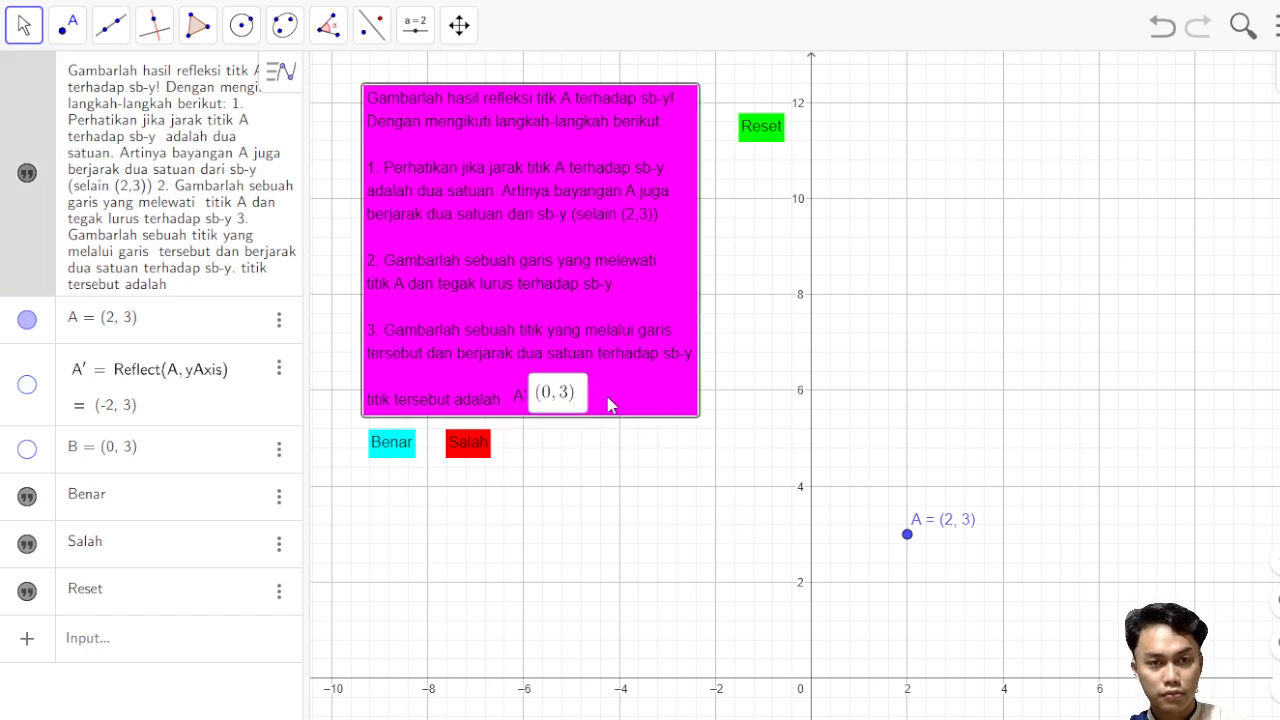
{"action": "left_click", "coordinate": [522, 459]}
Re-enter A'==B as the condition to show the "Benar" text and close its settings.
{"action": "left_click", "coordinate": [381, 446]}
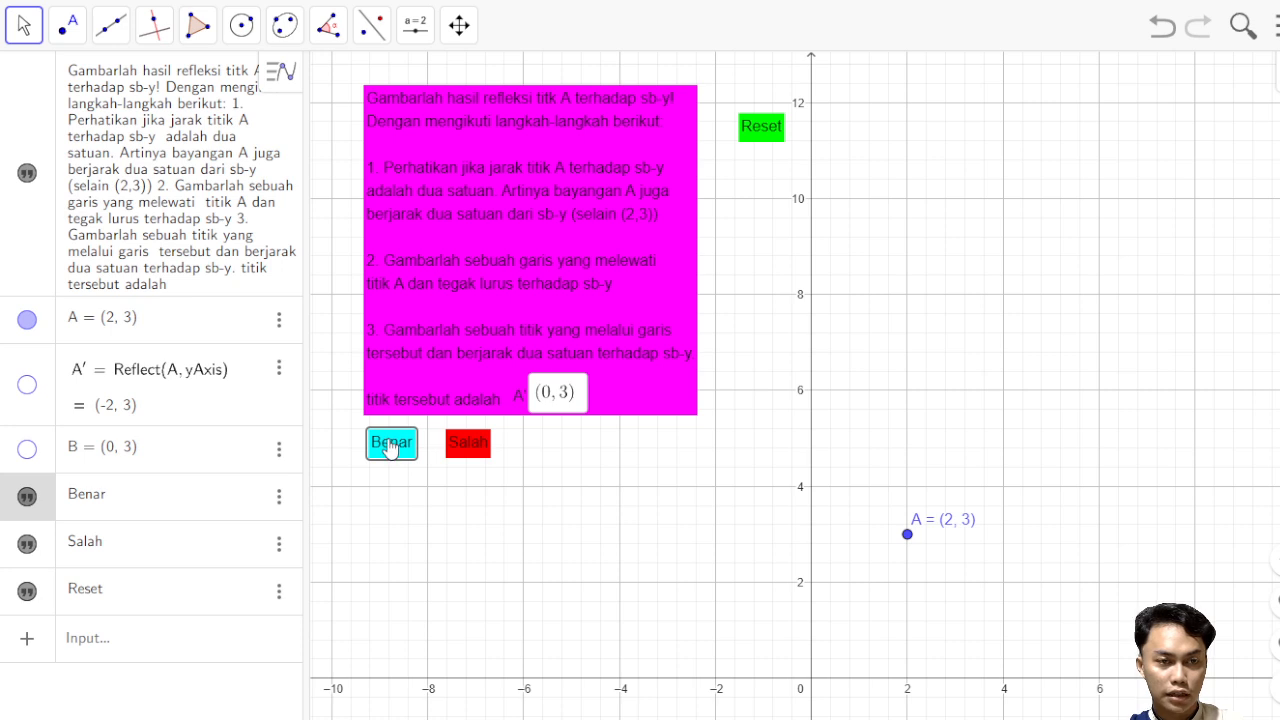
{"action": "right_click", "coordinate": [395, 447]}
{"action": "left_click", "coordinate": [452, 695]}
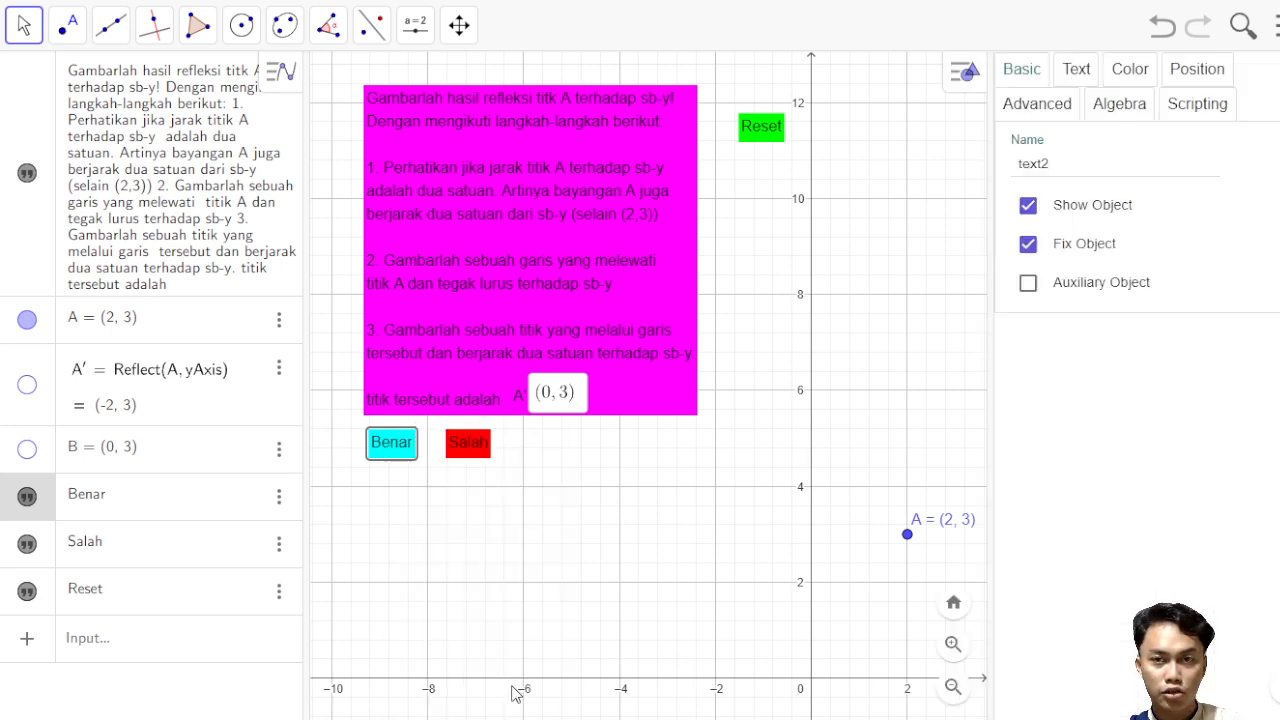
{"action": "left_click", "coordinate": [1052, 105]}
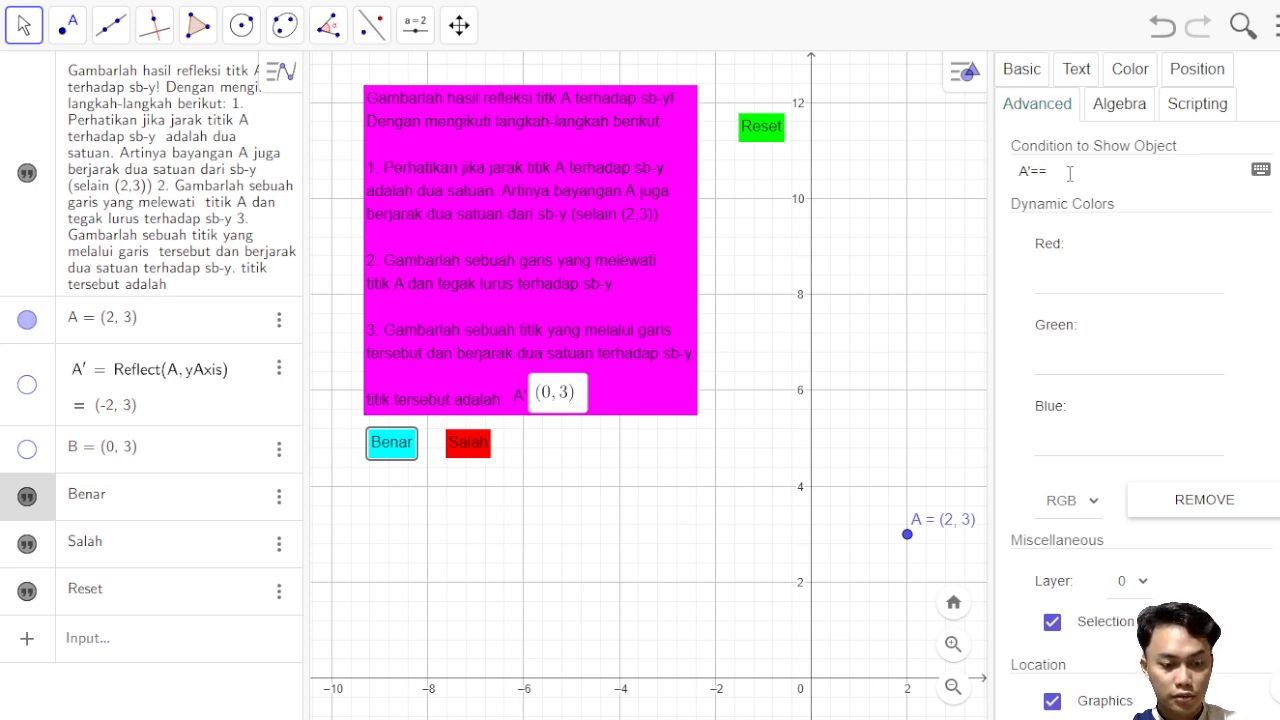
{"action": "left_click", "coordinate": [1237, 245]}
{"action": "left_click", "coordinate": [1278, 70]}
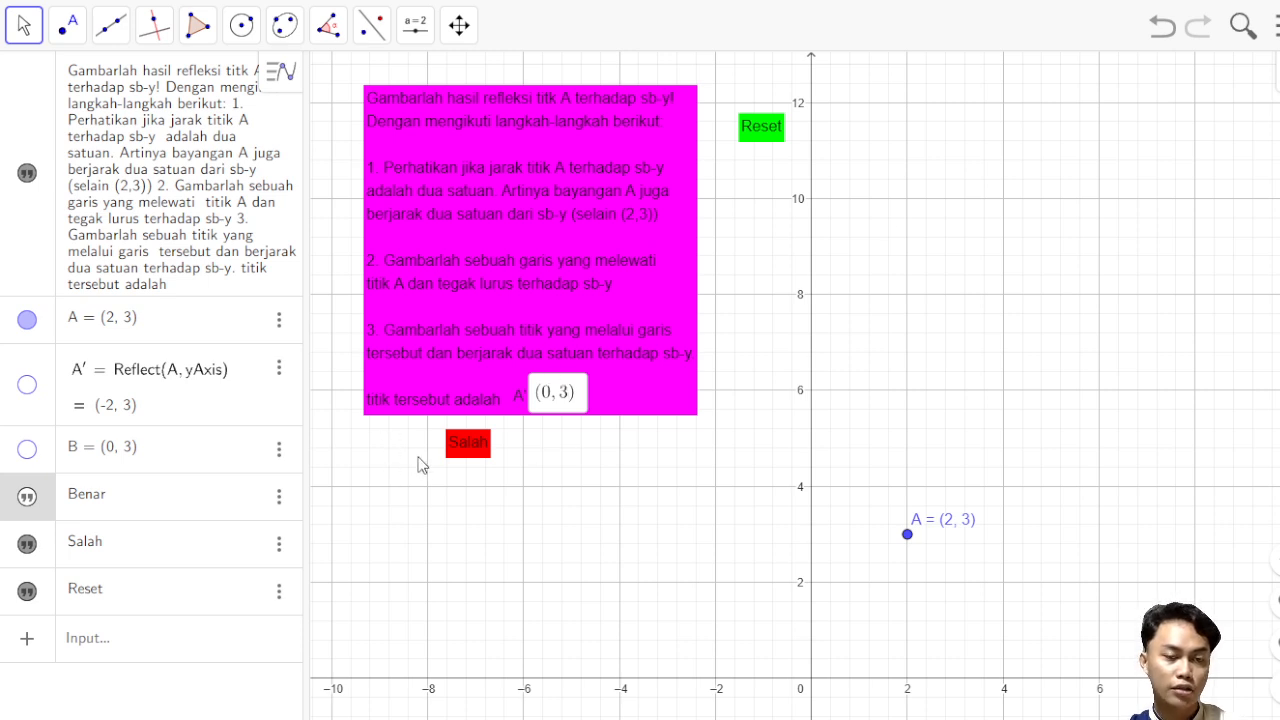
Replace the answer in the A' input box with (-2, 3) to test the "Benar" text.
{"action": "left_click", "coordinate": [555, 394]}
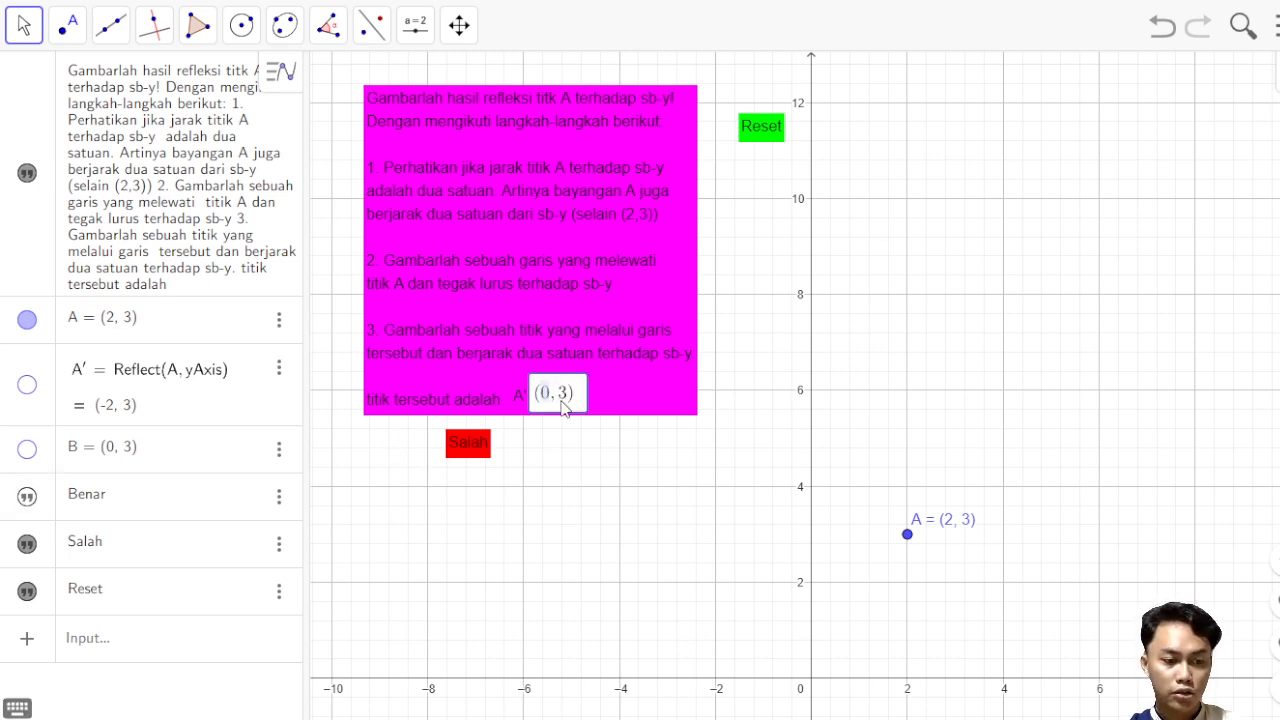
{"action": "key", "text": "BackSpace"}
{"action": "type", "text": "-"}
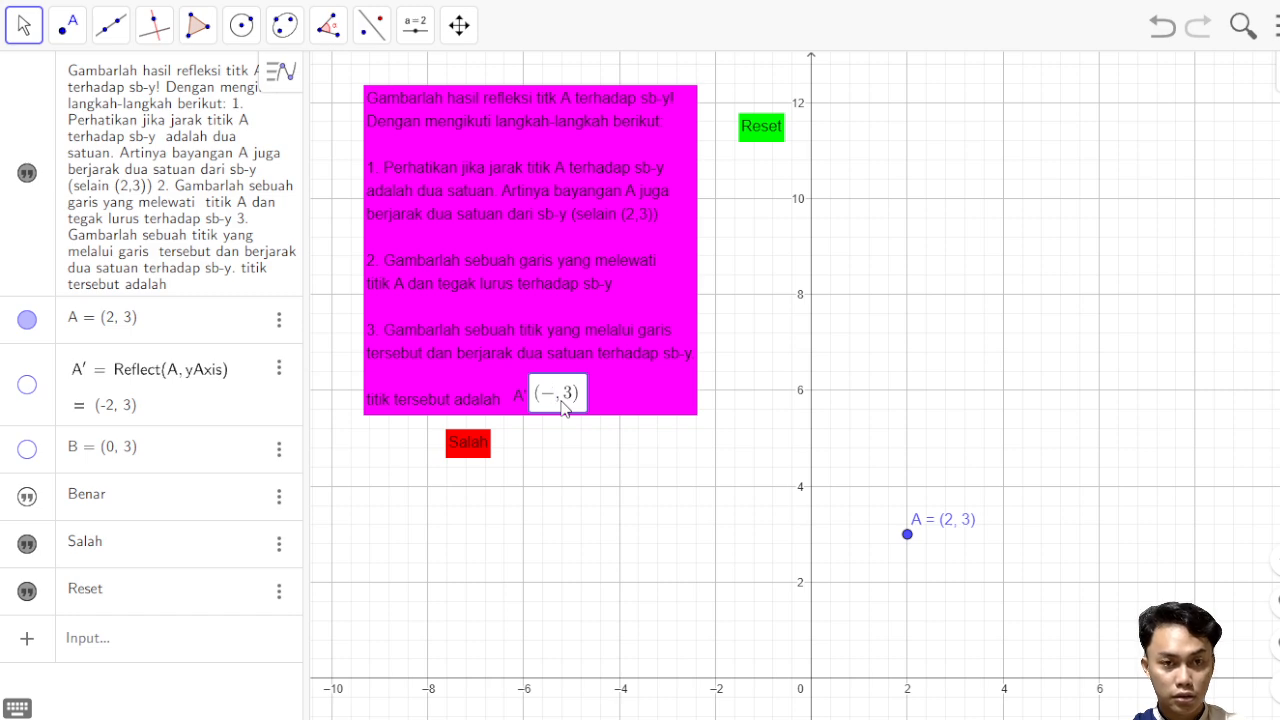
{"action": "type", "text": "2"}
{"action": "key", "text": "Return"}
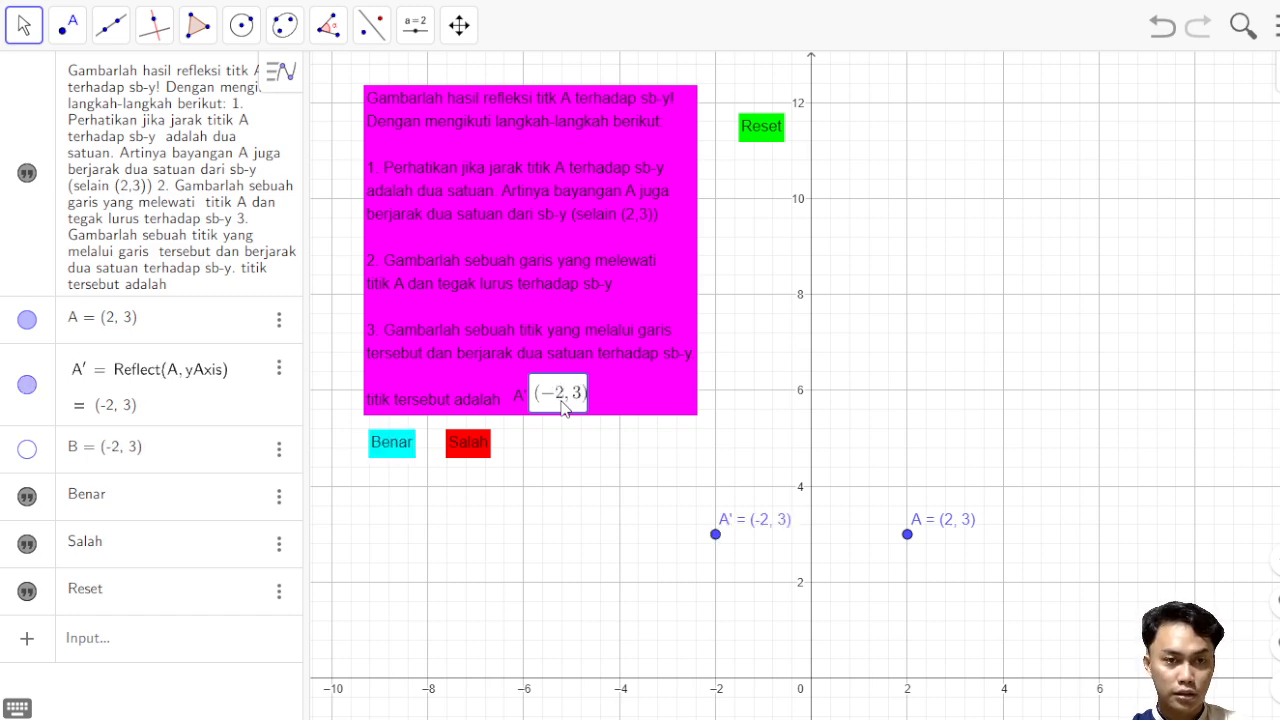
Set the condition to show the "Salah" text to A'≠B and close the settings.
{"action": "left_click", "coordinate": [468, 450]}
{"action": "right_click", "coordinate": [468, 450]}
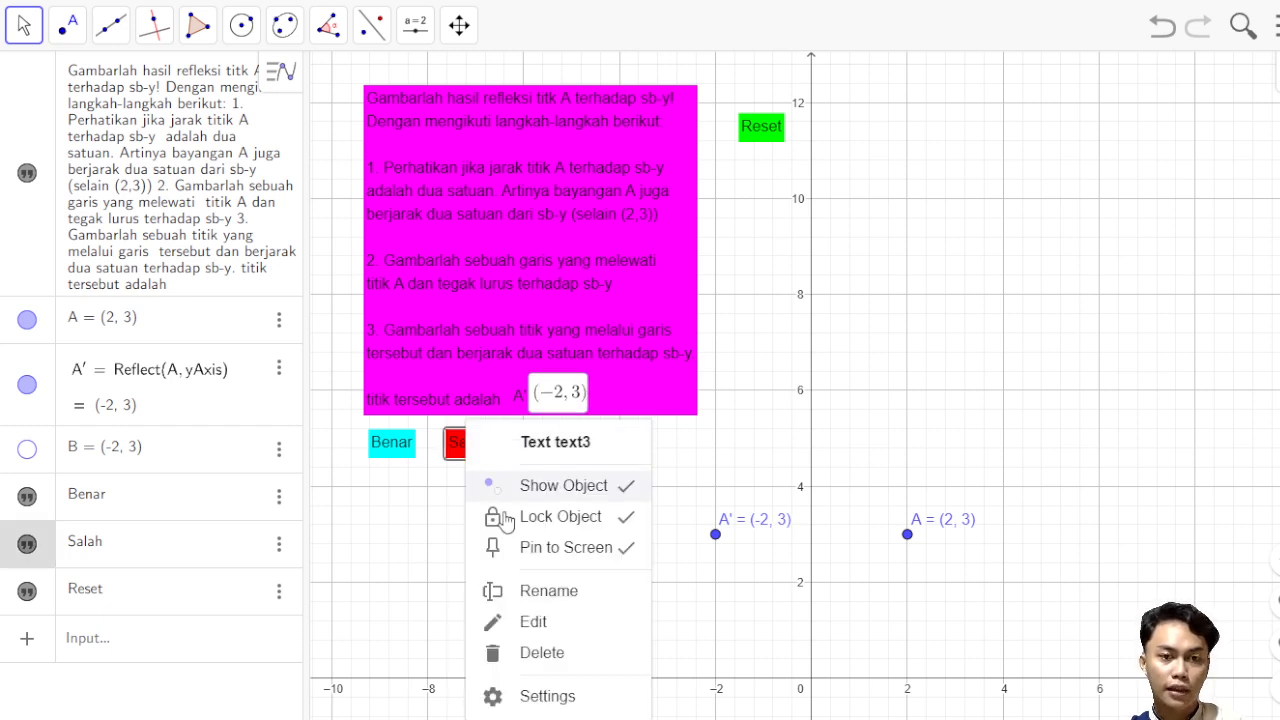
{"action": "left_click", "coordinate": [492, 698]}
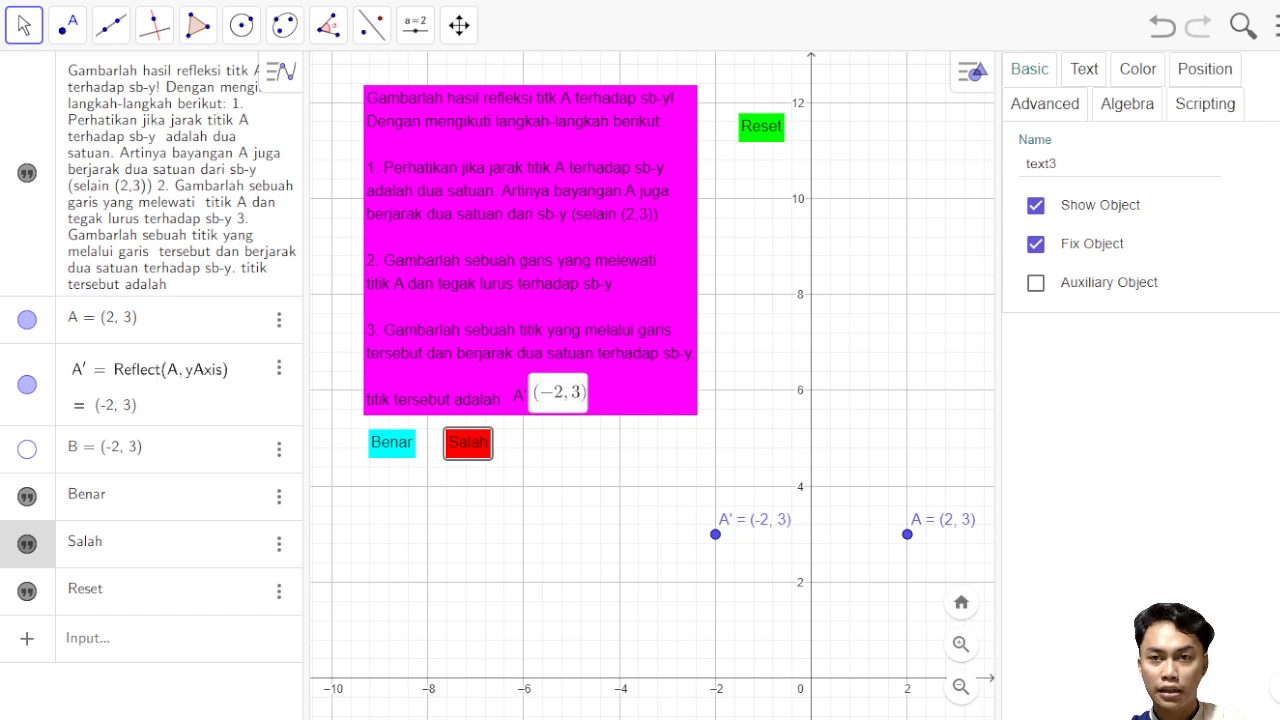
{"action": "left_click", "coordinate": [1050, 110]}
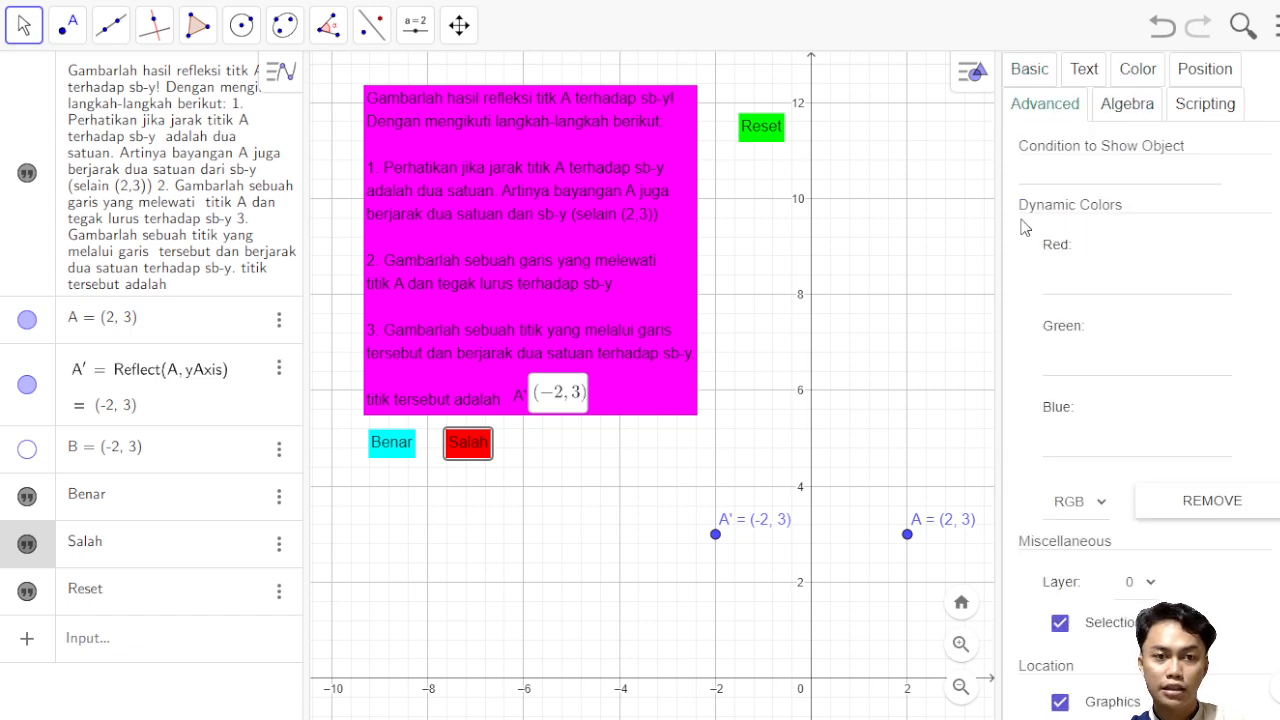
{"action": "left_click", "coordinate": [1107, 170]}
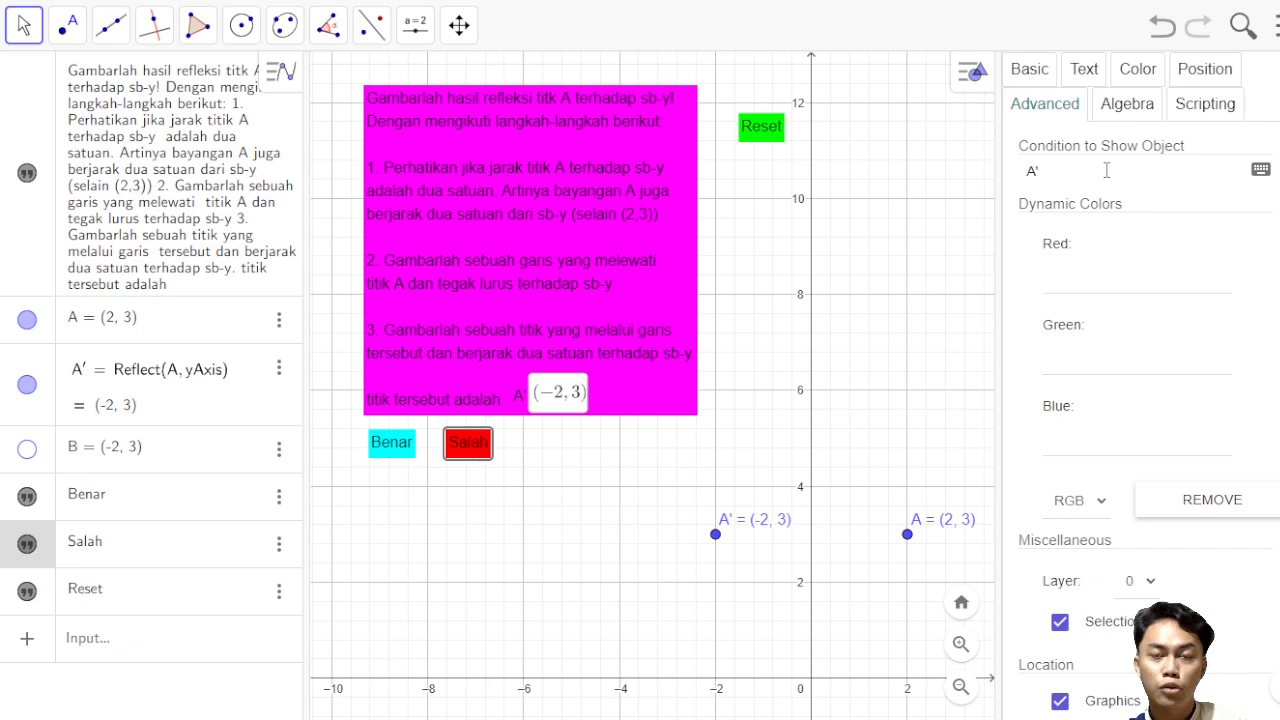
{"action": "left_click", "coordinate": [1261, 172]}
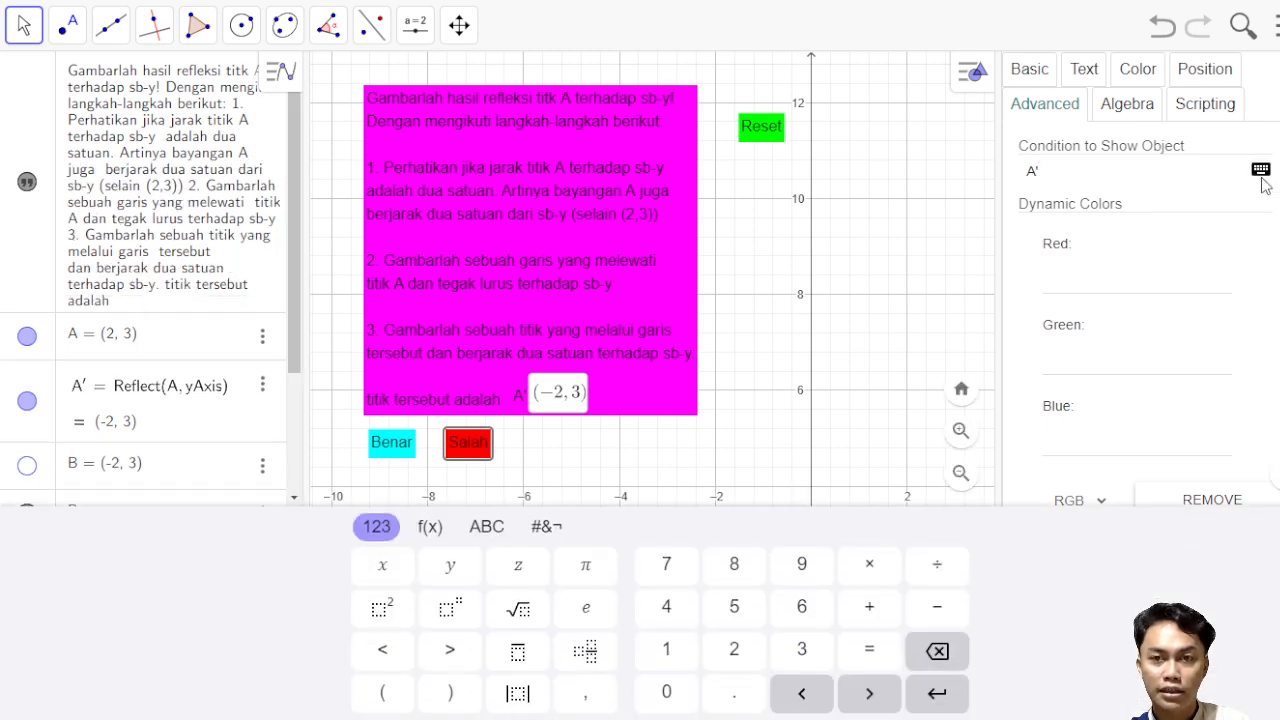
{"action": "left_click", "coordinate": [537, 535]}
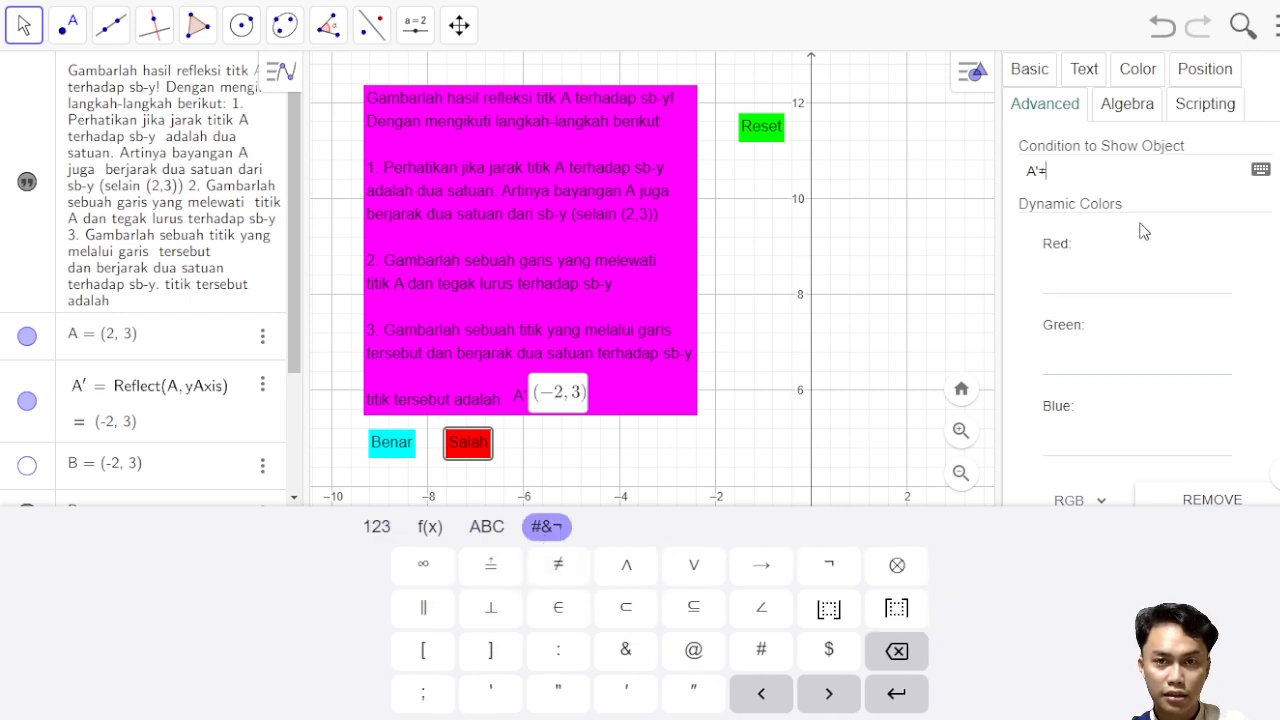
{"action": "type", "text": "B"}
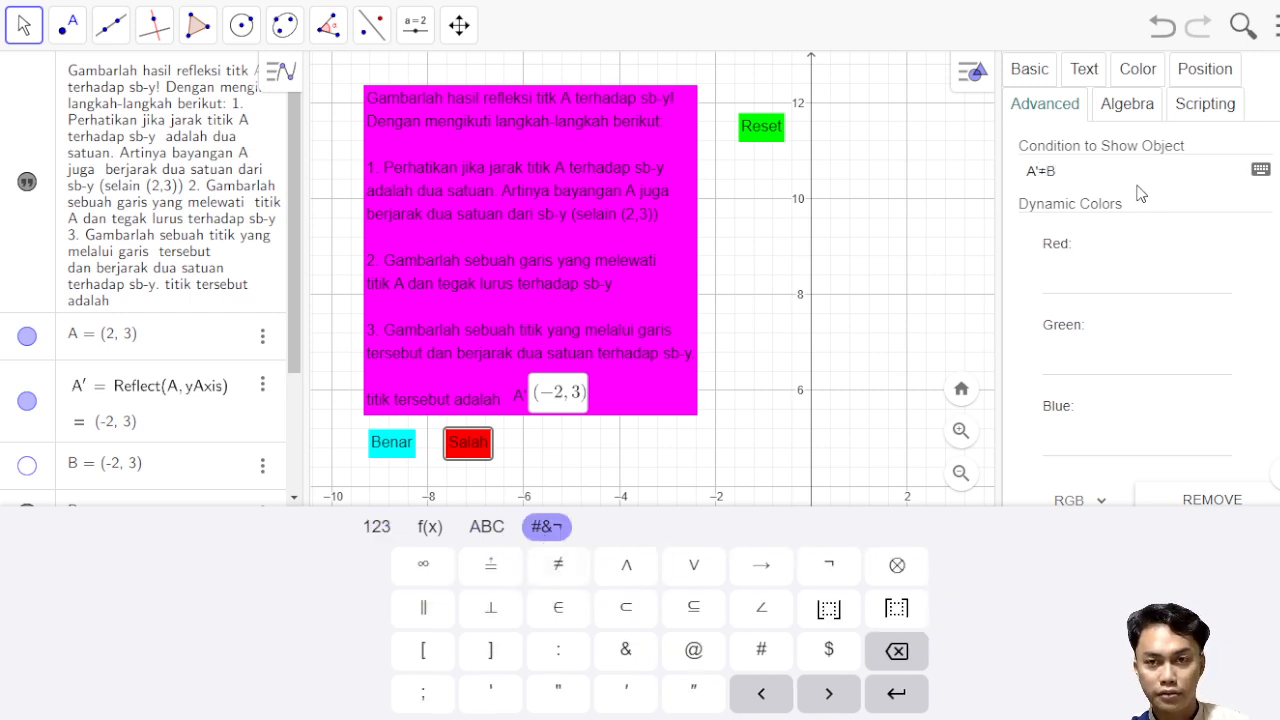
{"action": "left_click", "coordinate": [1184, 239]}
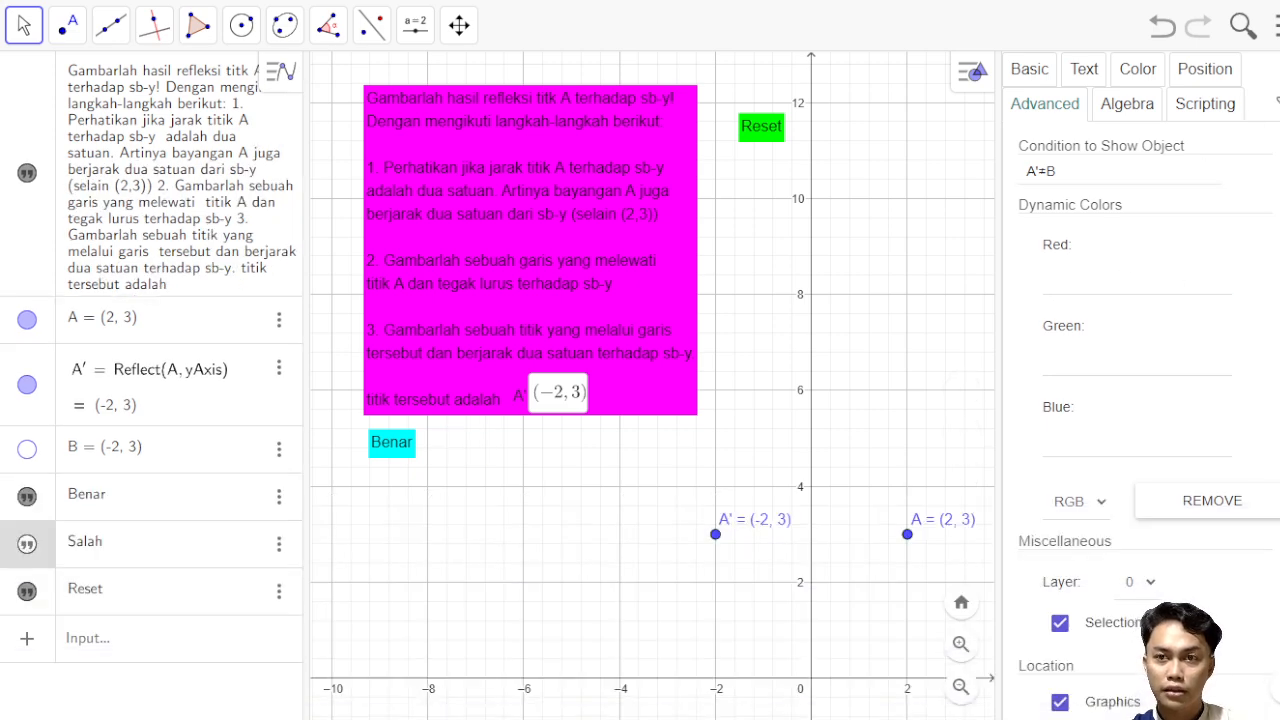
{"action": "left_click", "coordinate": [1277, 77]}
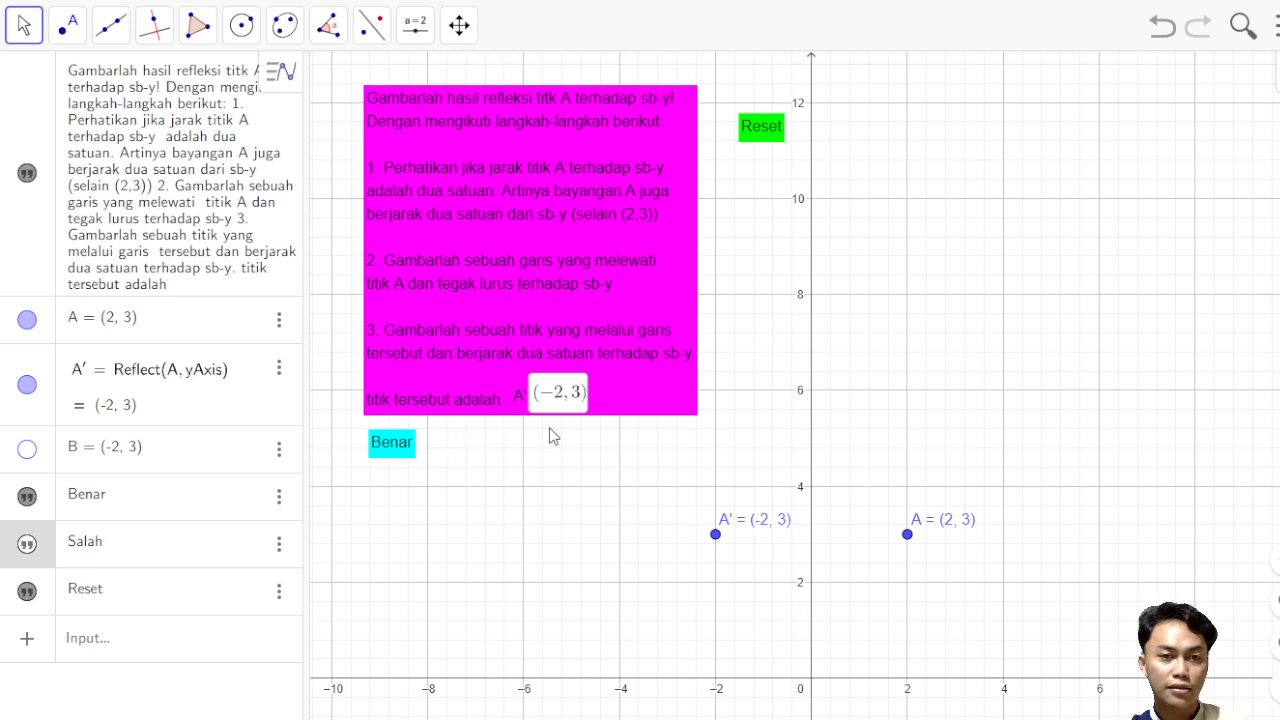
Submit the wrong answer (2, 3) in the A' input box to test the "Salah" text, and close the on-screen keyboard.
{"action": "left_click", "coordinate": [568, 398]}
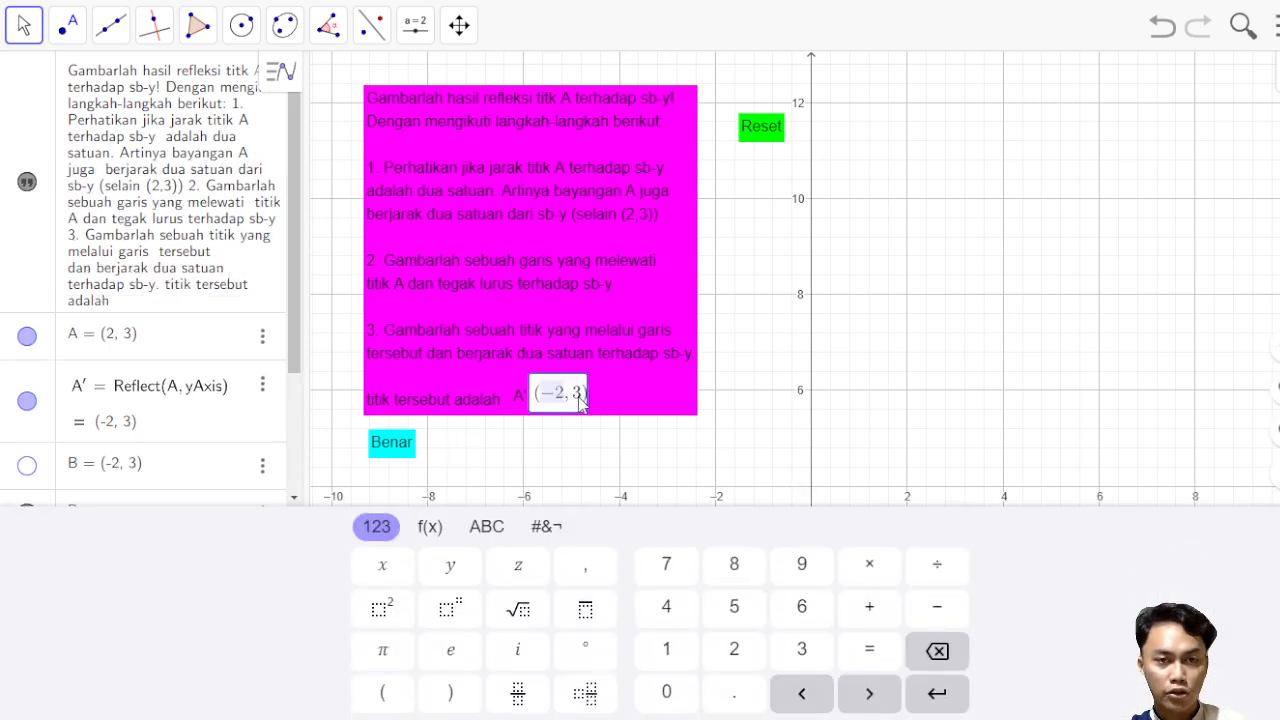
{"action": "type", "text": "2"}
{"action": "key", "text": "Return"}
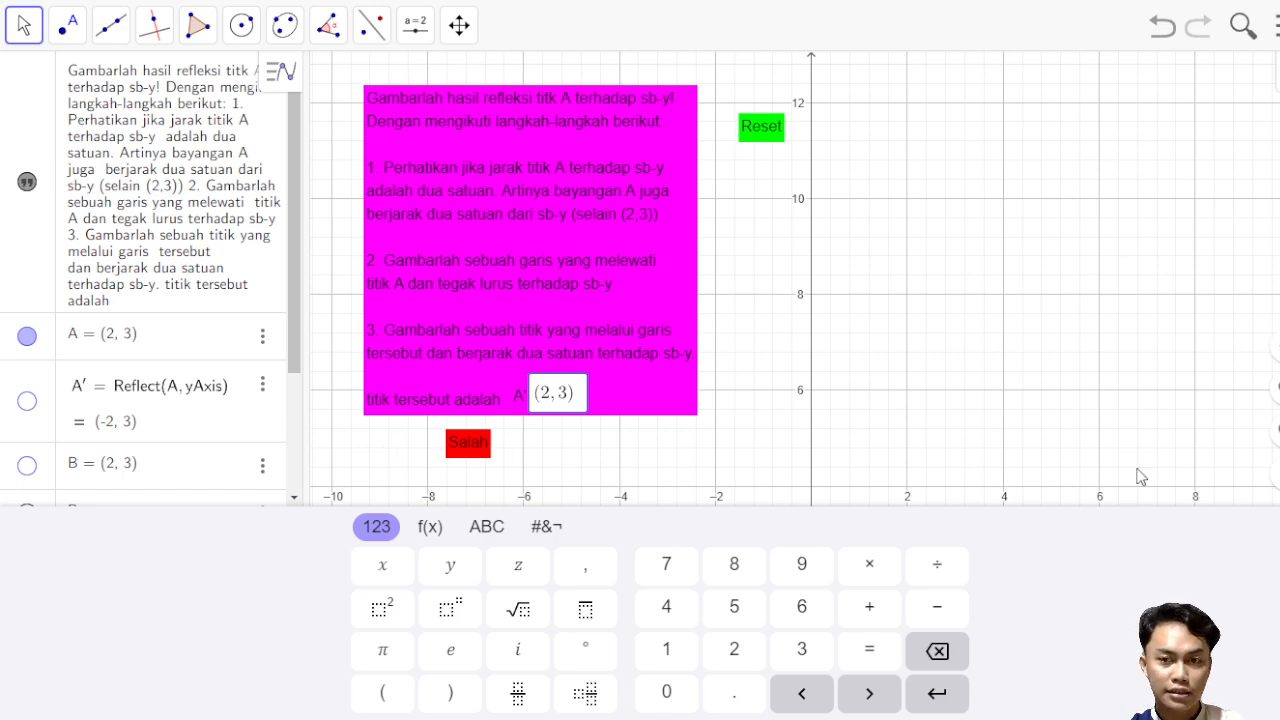
{"action": "left_click", "coordinate": [1278, 526]}
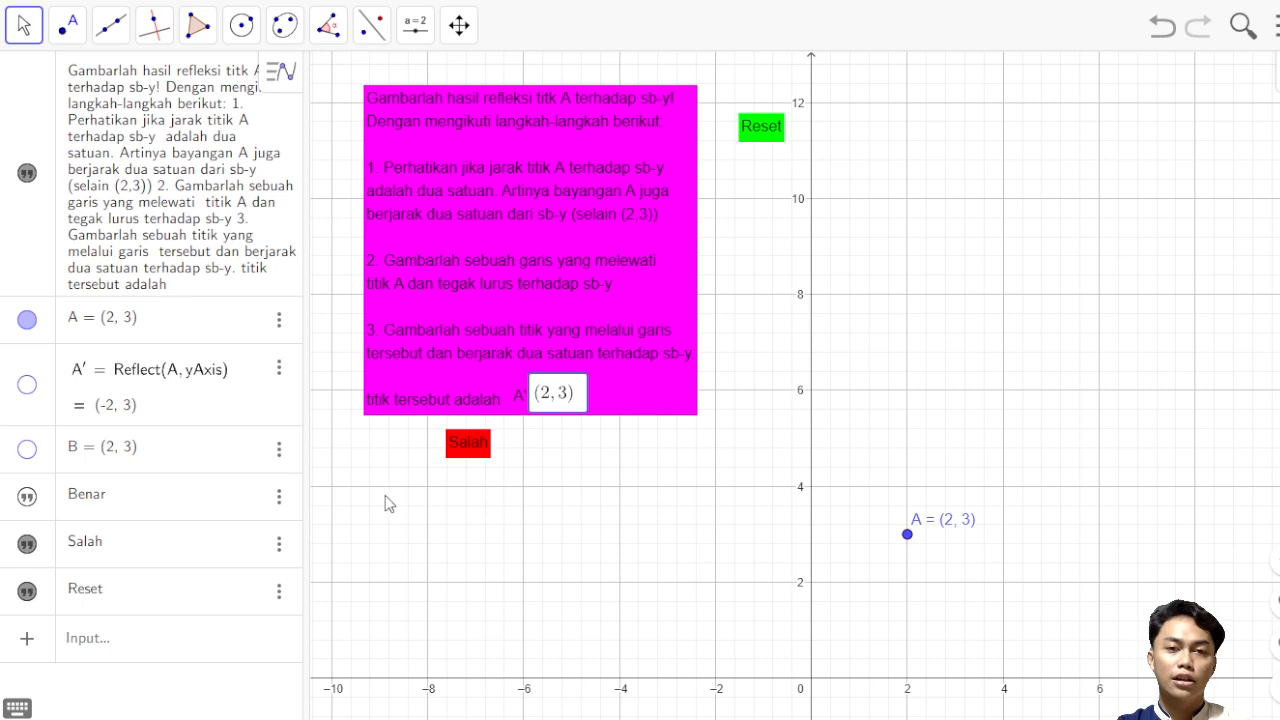
Add the on-click GeoGebra script SetValue(B,?) to the "Reset" text and close the settings.
{"action": "right_click", "coordinate": [770, 136]}
{"action": "left_click", "coordinate": [876, 407]}
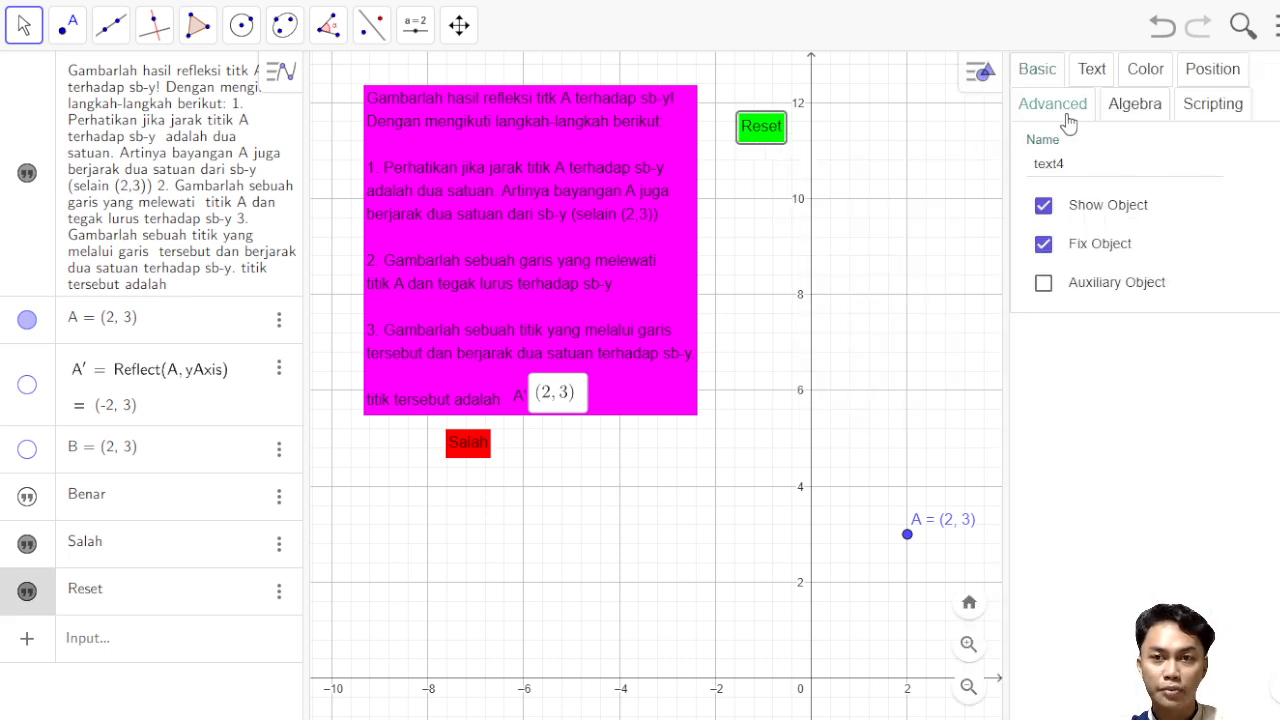
{"action": "left_click", "coordinate": [1205, 110]}
{"action": "left_click", "coordinate": [1125, 228]}
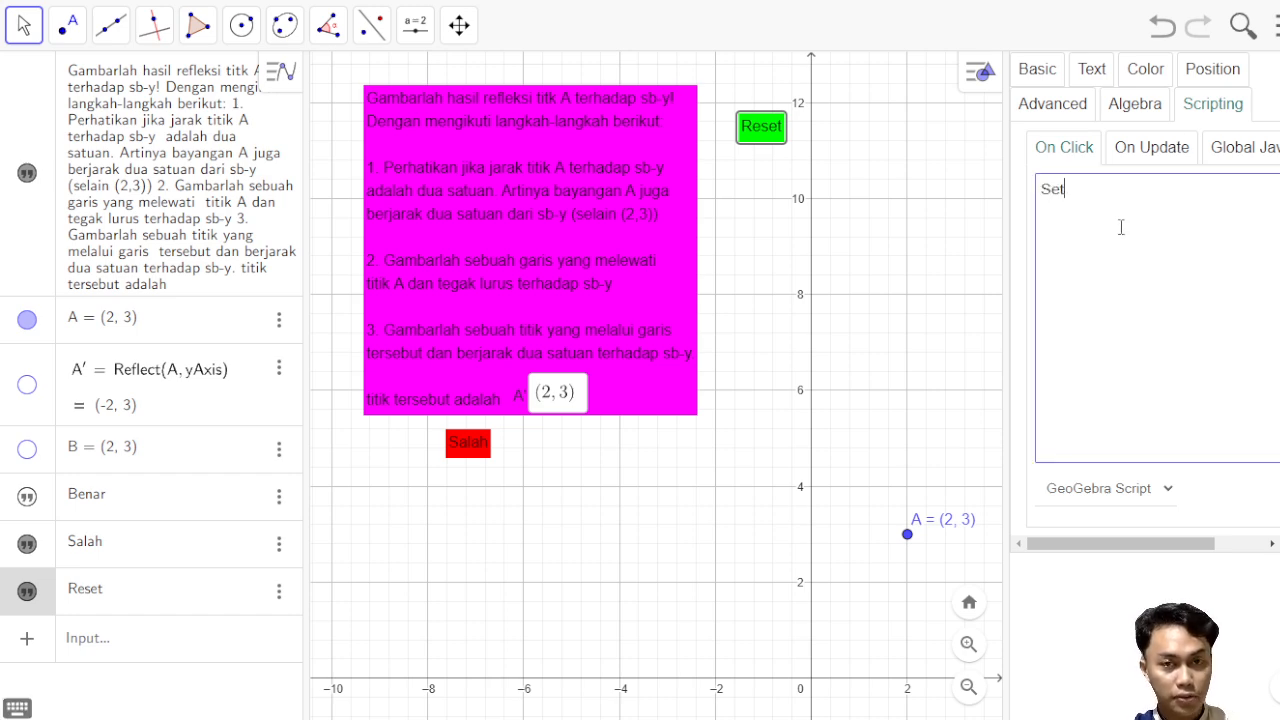
{"action": "type", "text": "SetValue(B,?"}
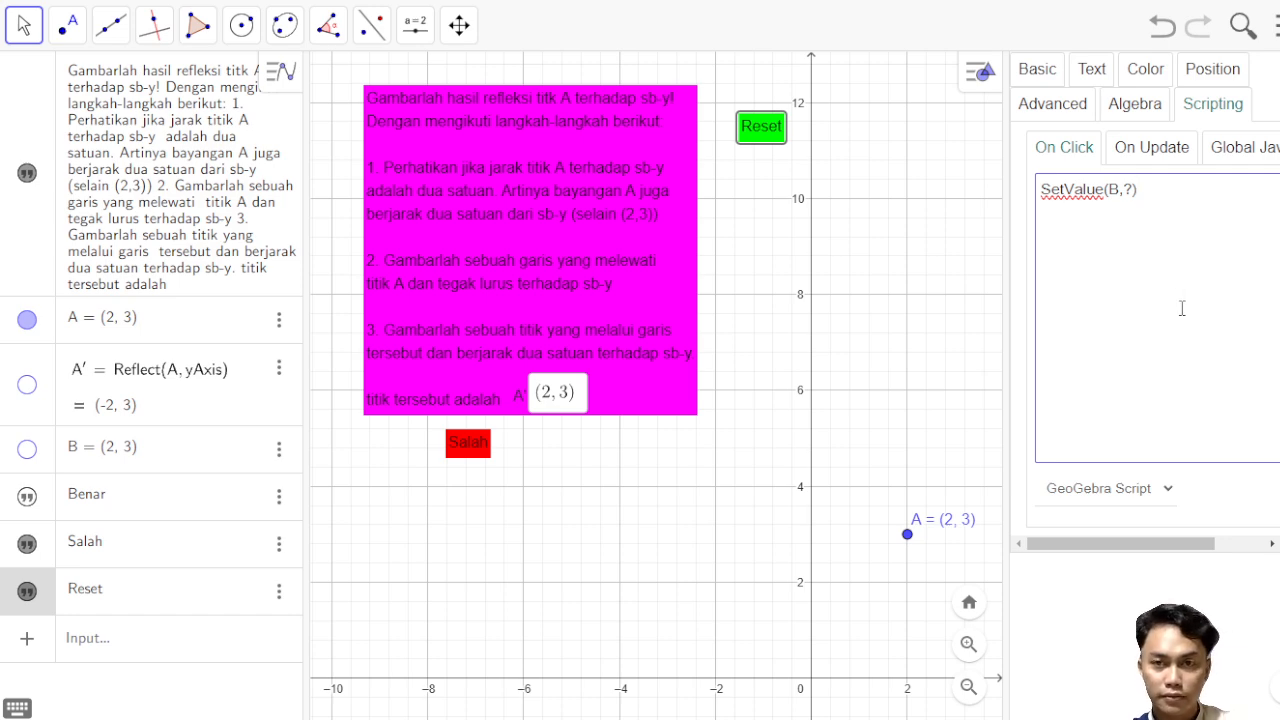
{"action": "left_click", "coordinate": [1155, 152]}
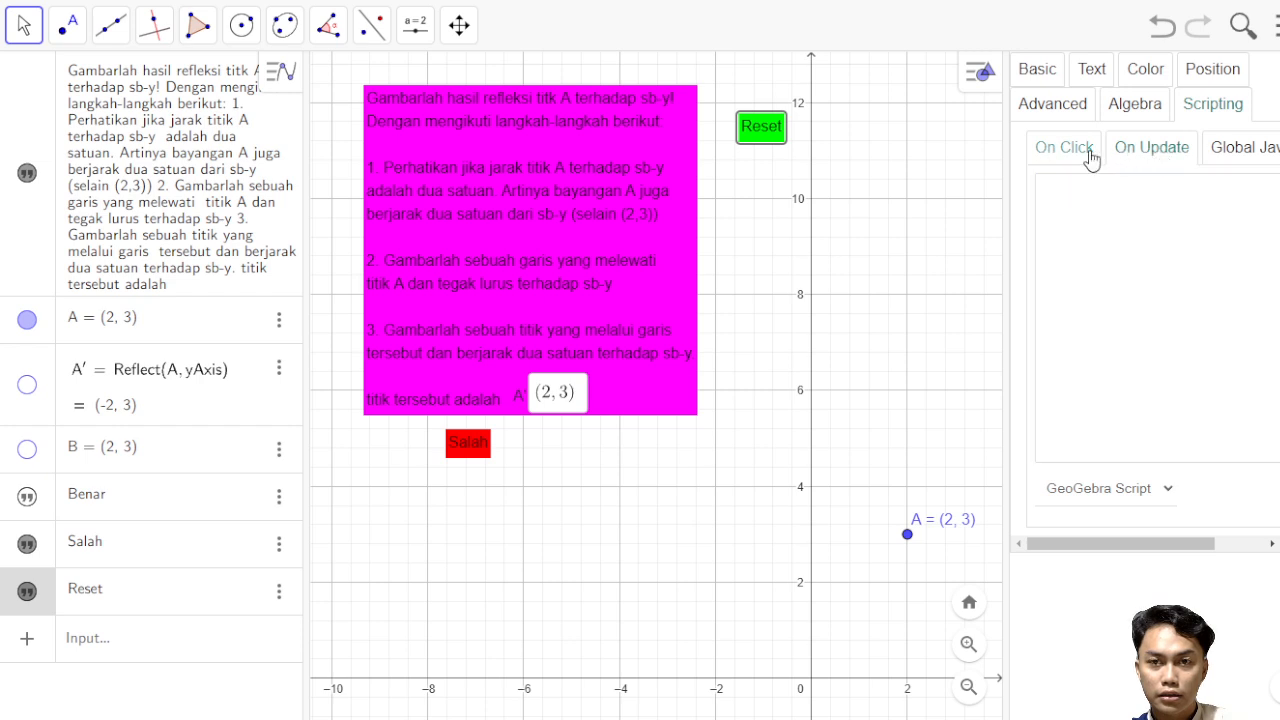
{"action": "left_click", "coordinate": [1090, 152]}
{"action": "left_click", "coordinate": [1278, 69]}
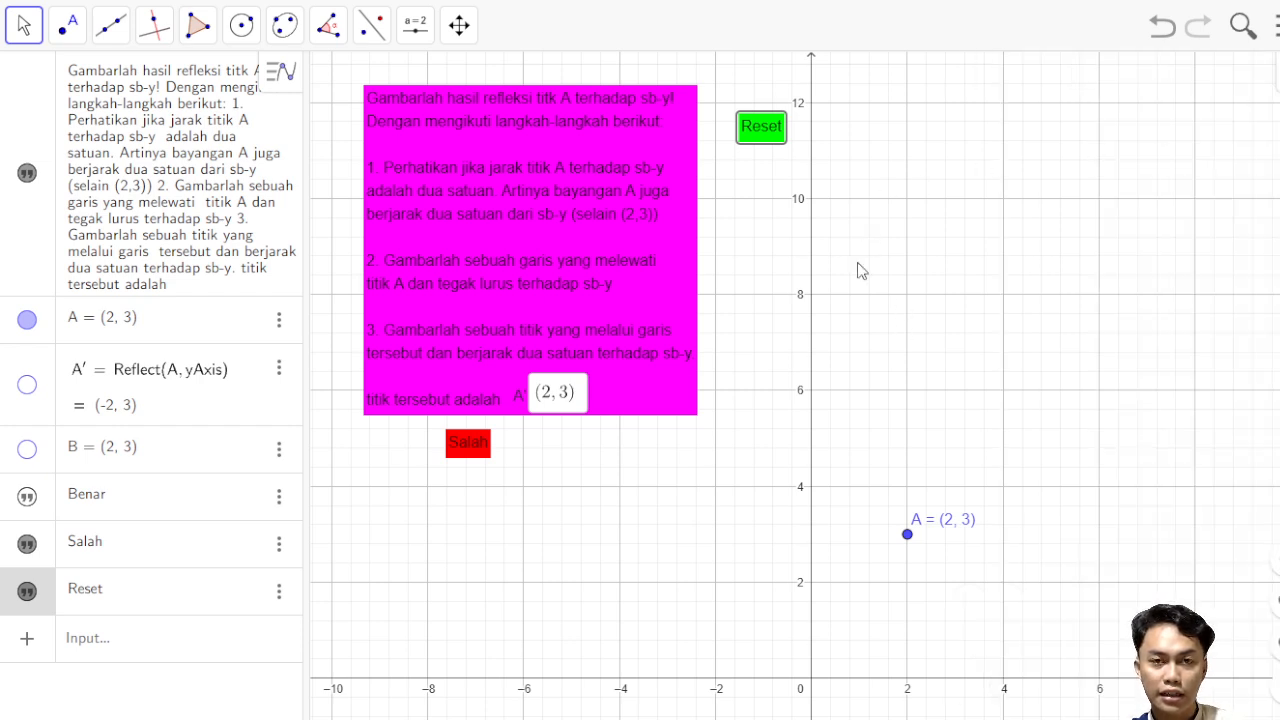
Clear the answer with the "Reset" text and move point A to (2, 4).
{"action": "left_click", "coordinate": [760, 130]}
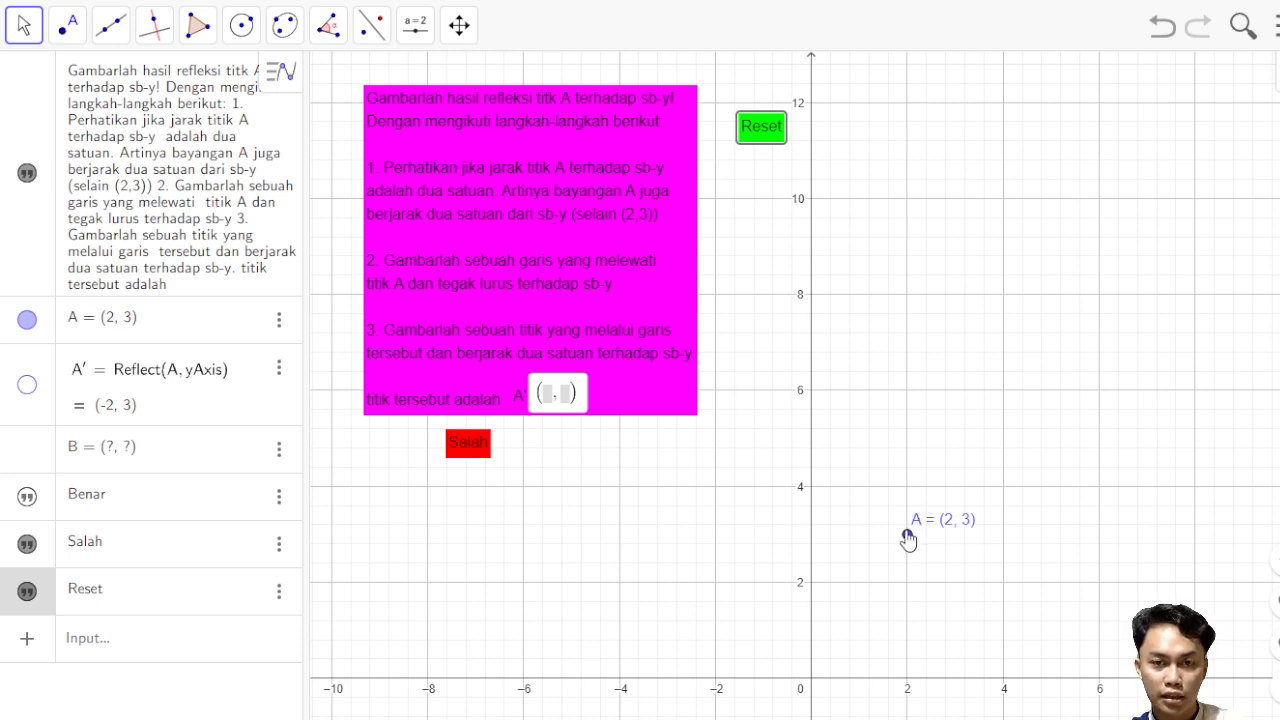
{"action": "left_click_drag", "start_coordinate": [907, 534], "coordinate": [907, 486]}
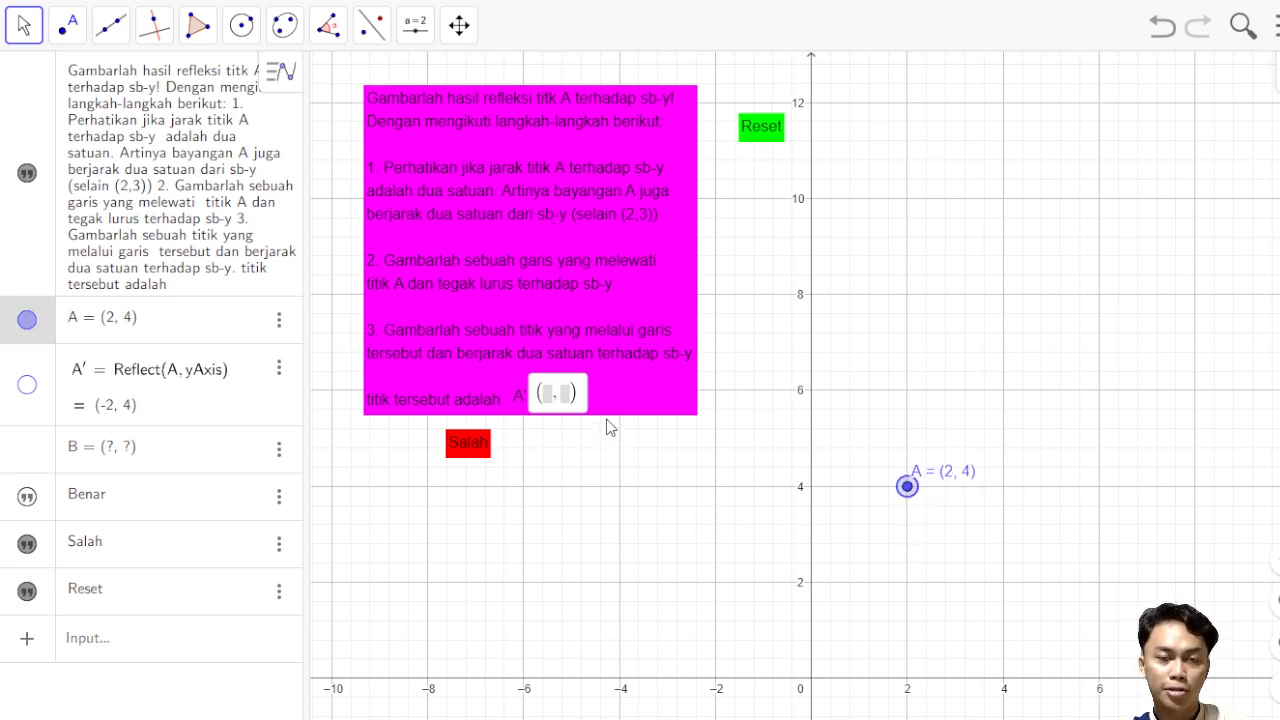
Submit the answer (-2, 4) in the A' input box and clear it again with the "Reset" text.
{"action": "left_click", "coordinate": [555, 389]}
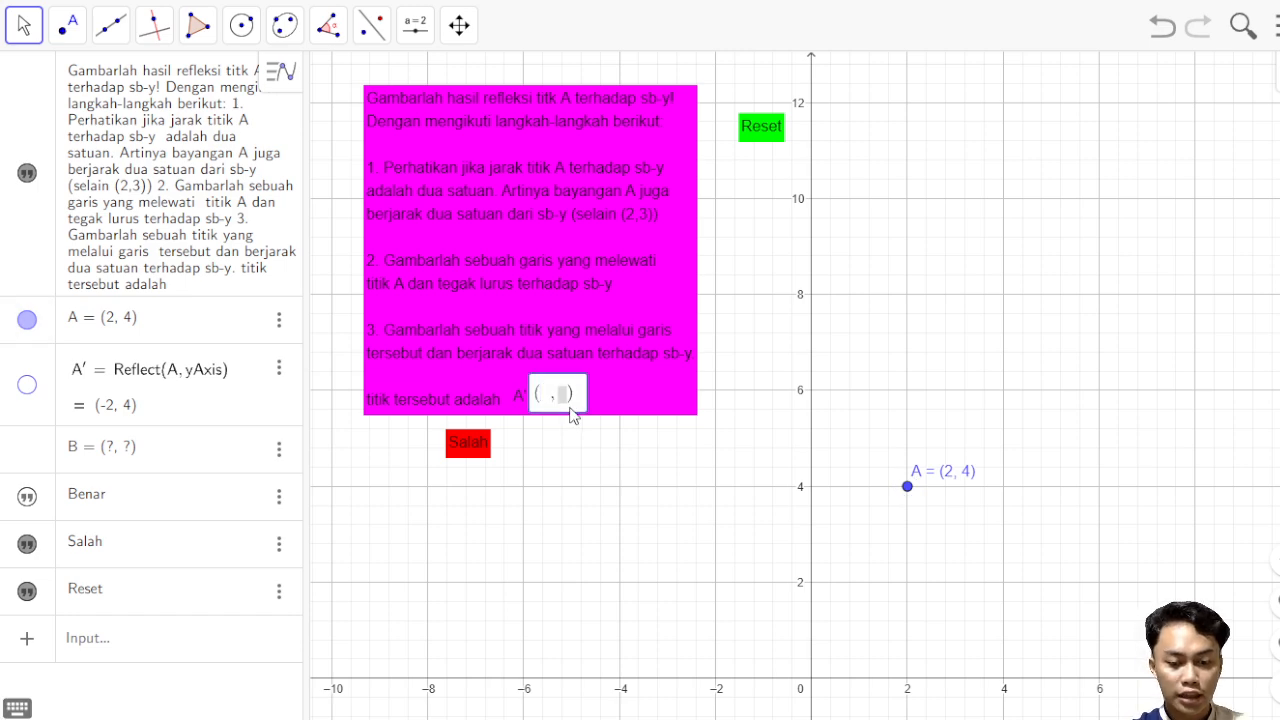
{"action": "type", "text": "-2, "}
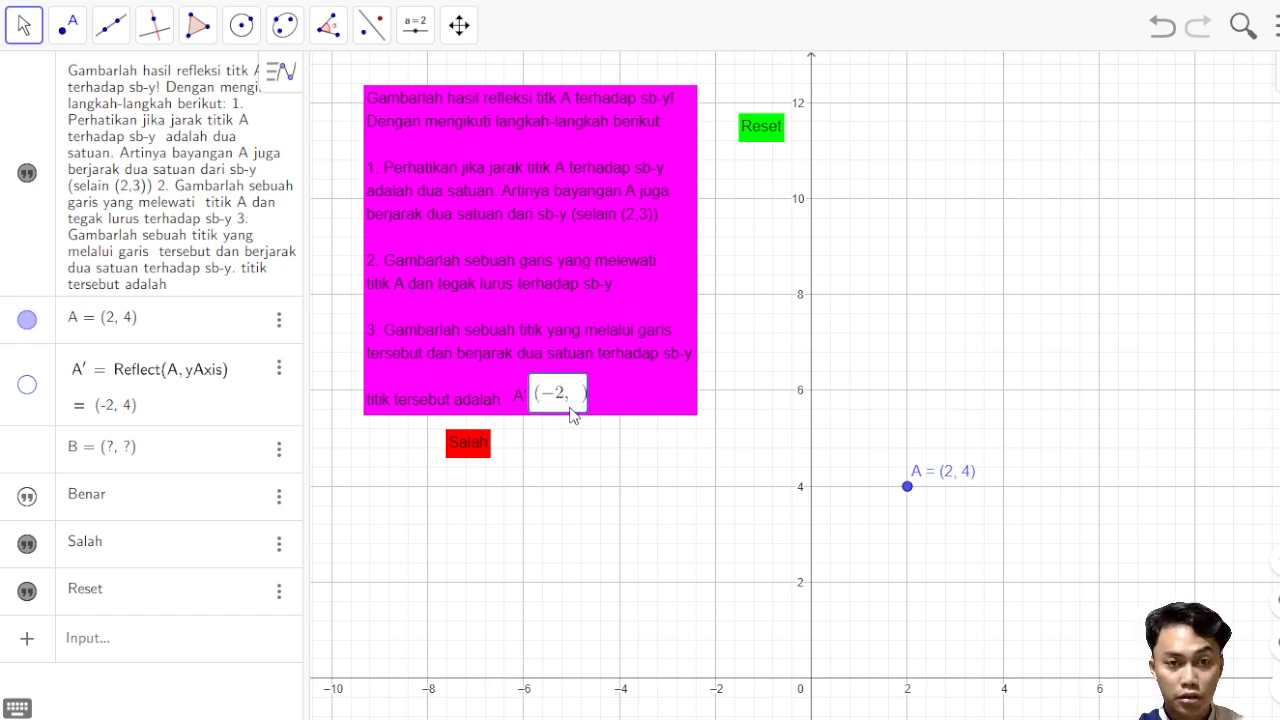
{"action": "type", "text": "4"}
{"action": "key", "text": "Return"}
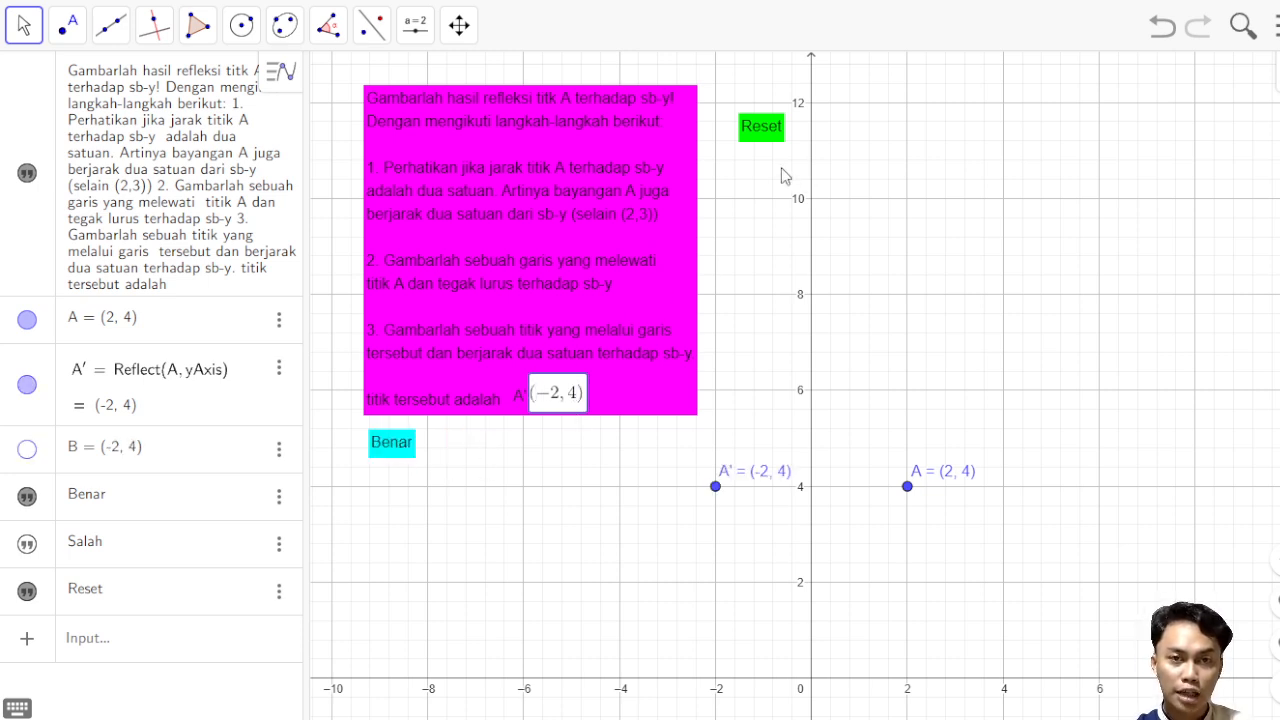
{"action": "left_click", "coordinate": [778, 131]}
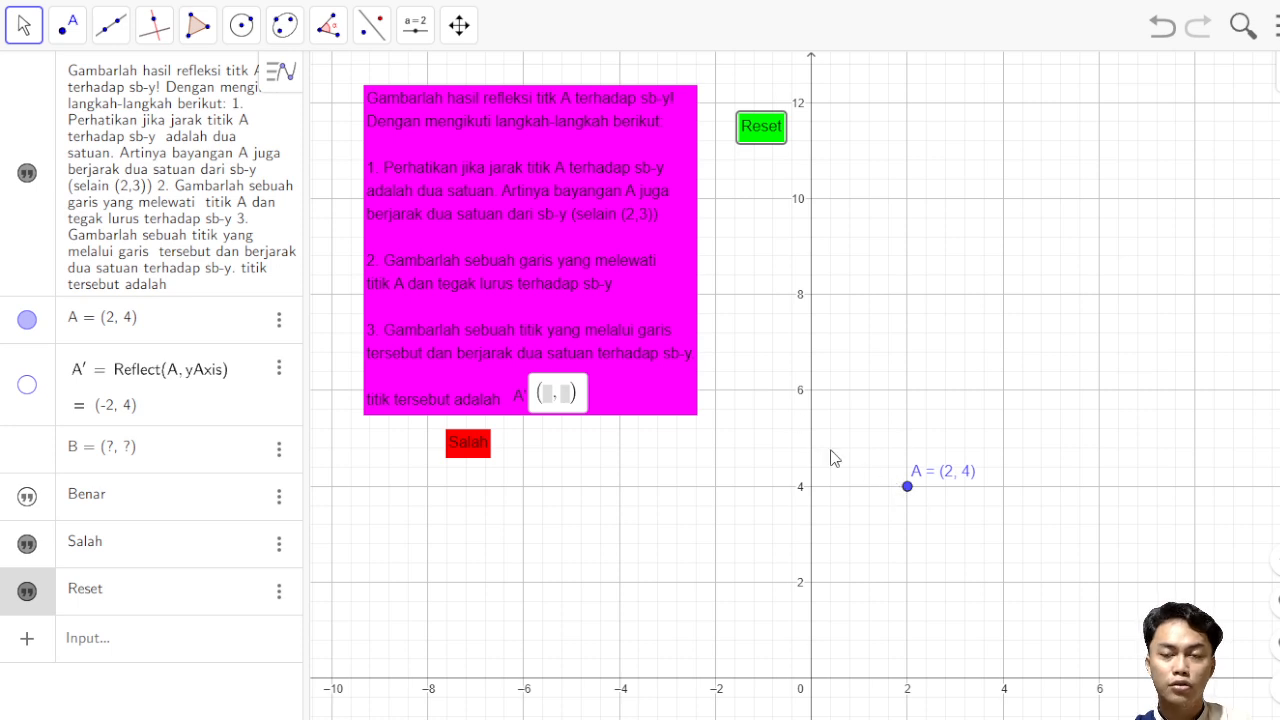
Add the second line SetValue(A,(2,3)) to the "Reset" text's on-click GeoGebra script and close the settings.
{"action": "right_click", "coordinate": [769, 124]}
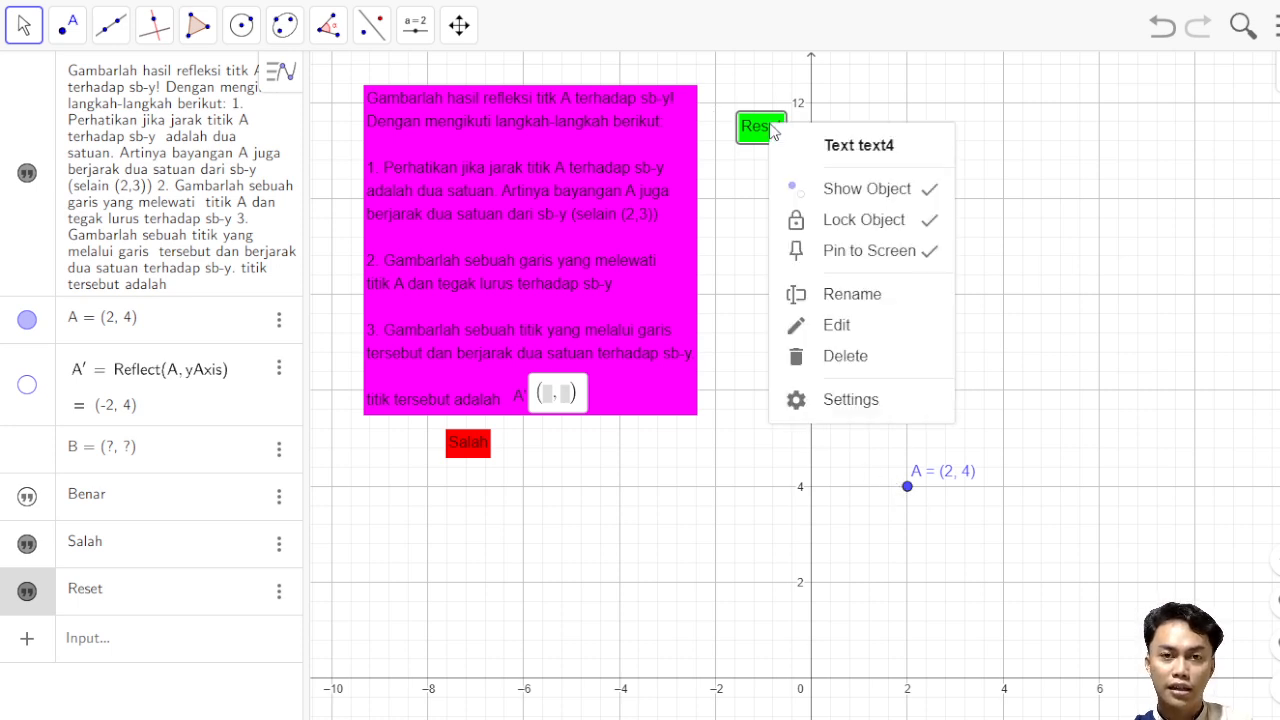
{"action": "left_click", "coordinate": [852, 400]}
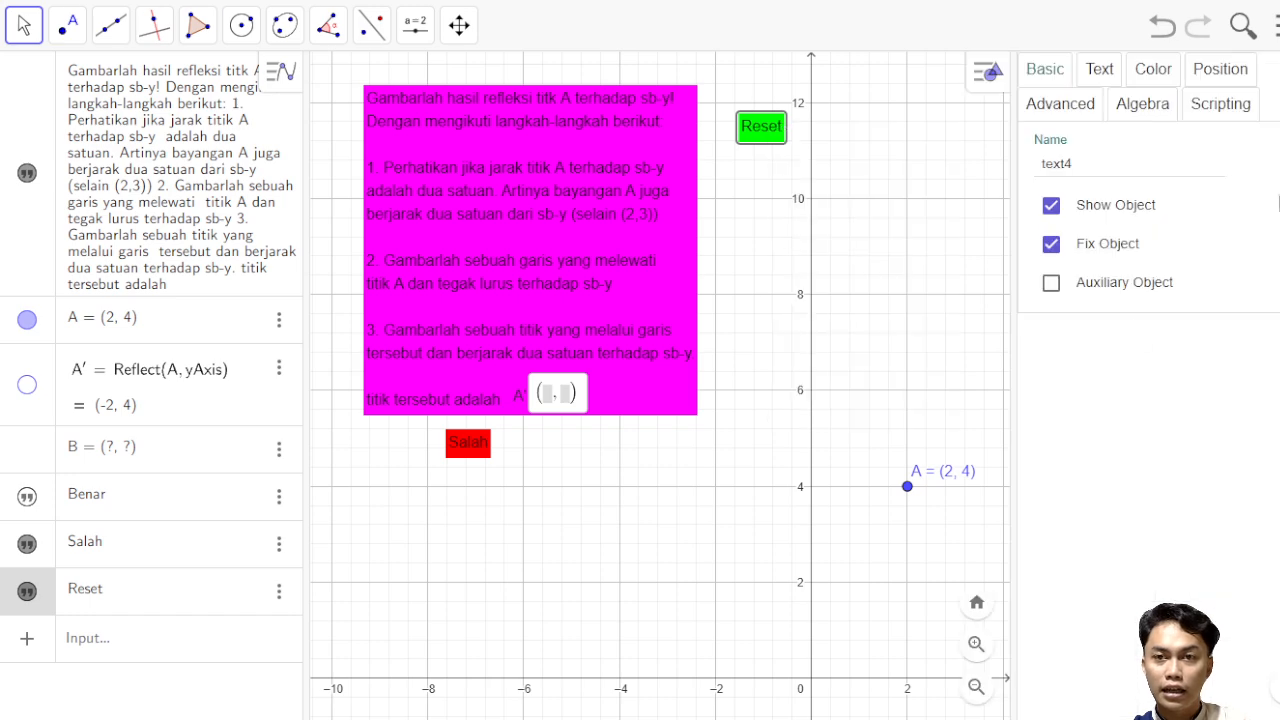
{"action": "left_click", "coordinate": [1208, 104]}
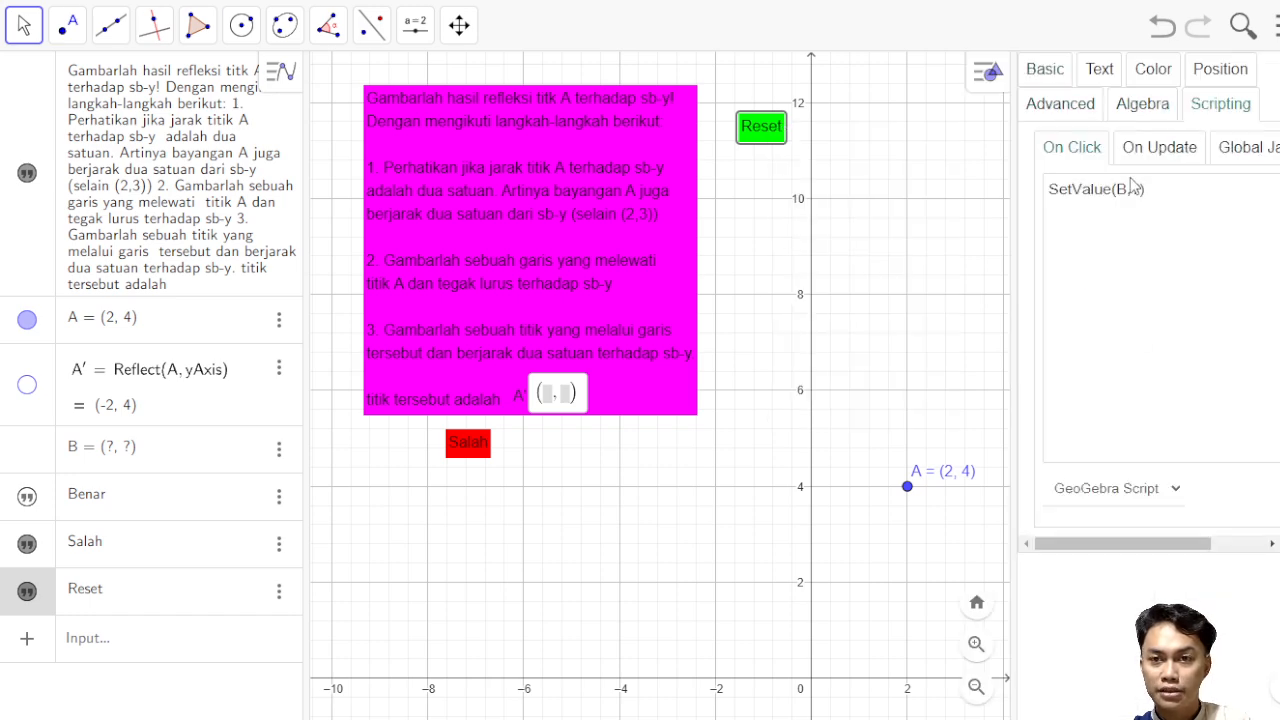
{"action": "left_click", "coordinate": [1180, 195]}
{"action": "key", "text": "Return"}
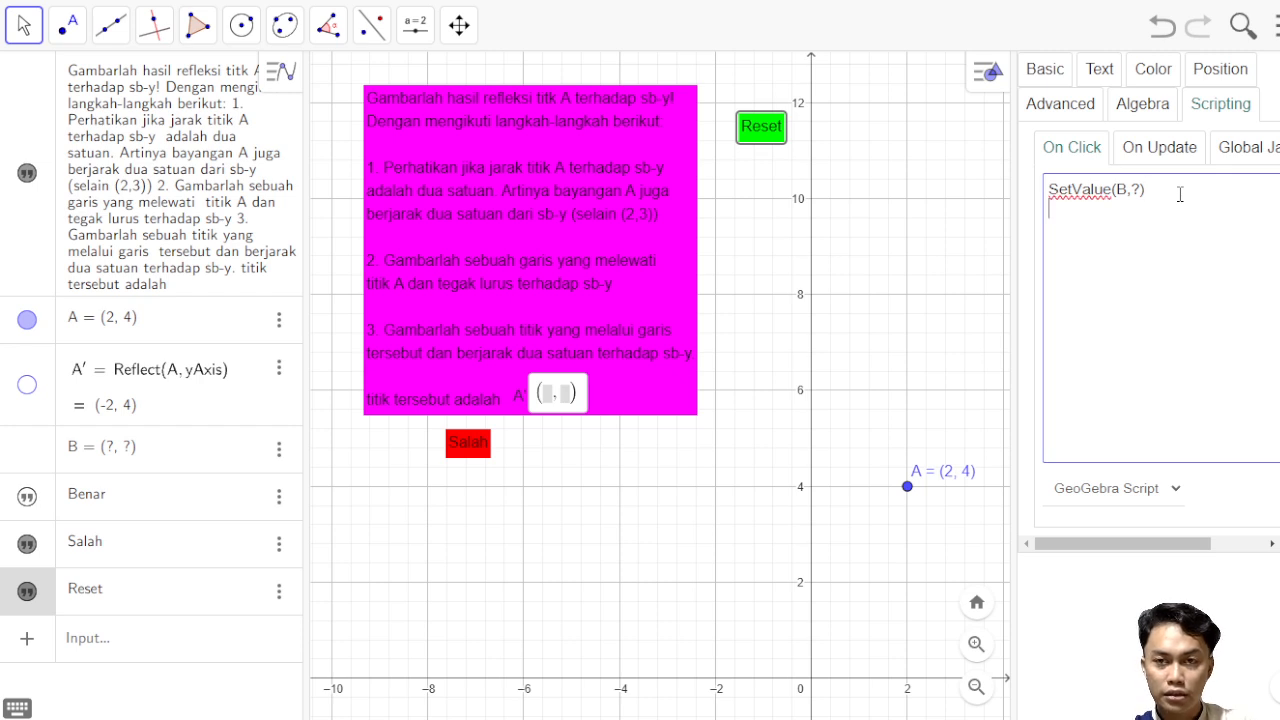
{"action": "type", "text": "S"}
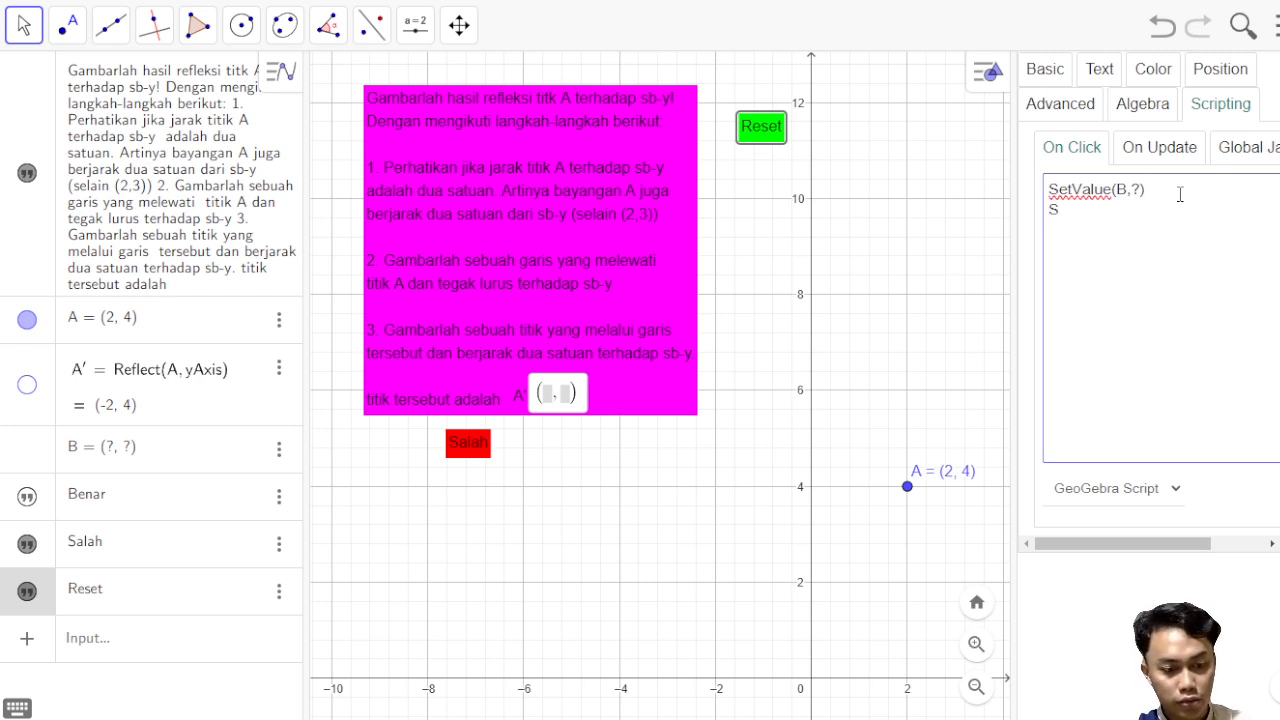
{"action": "type", "text": "etV"}
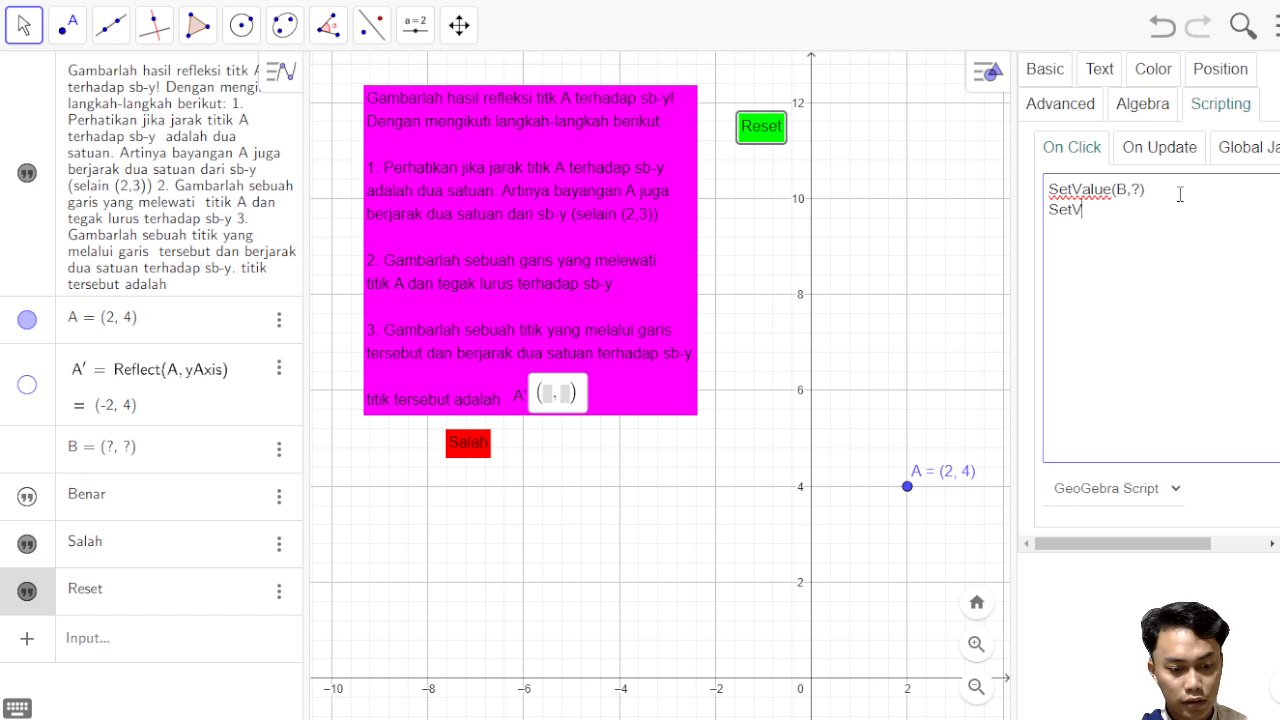
{"action": "type", "text": "alue"}
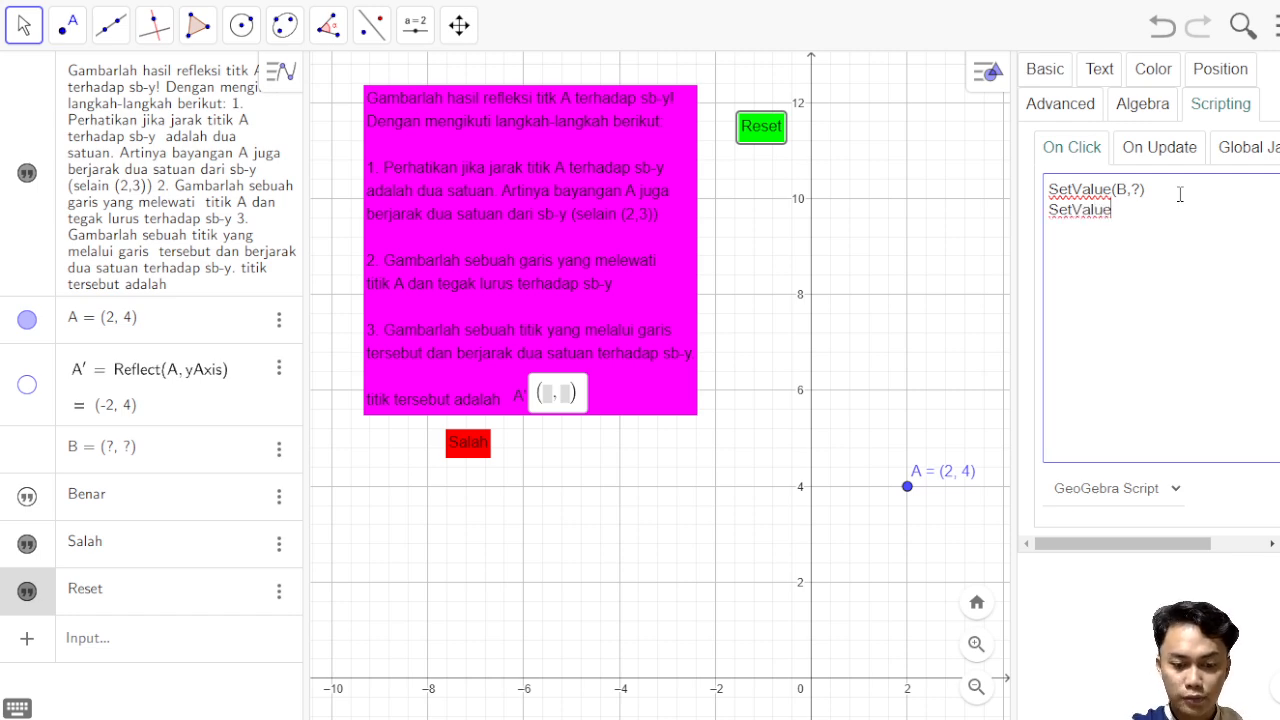
{"action": "type", "text": "("}
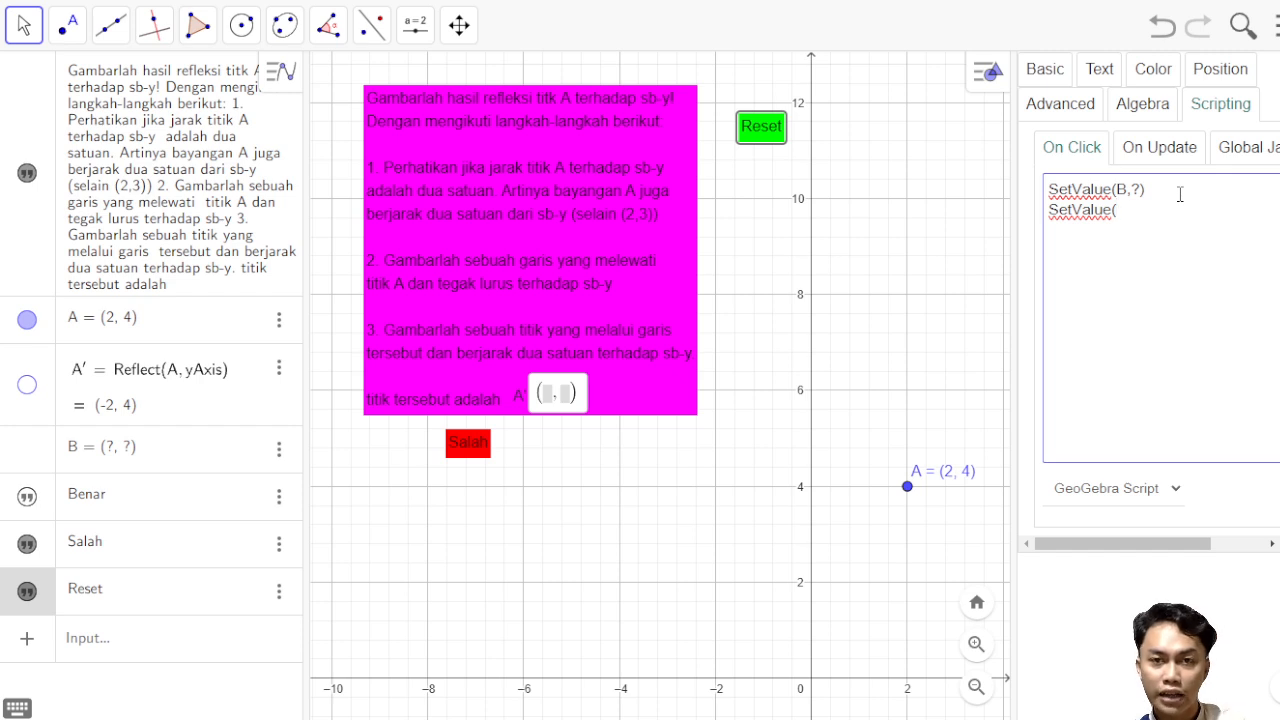
{"action": "type", "text": "A"}
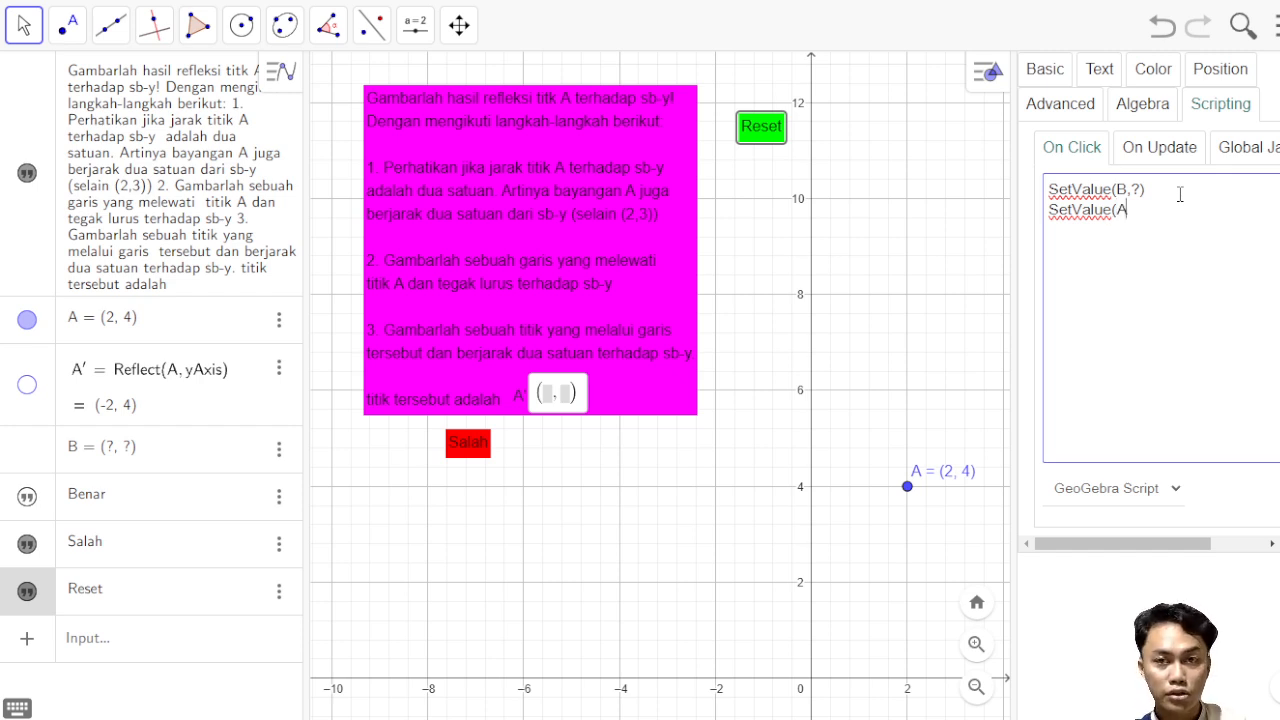
{"action": "type", "text": ","}
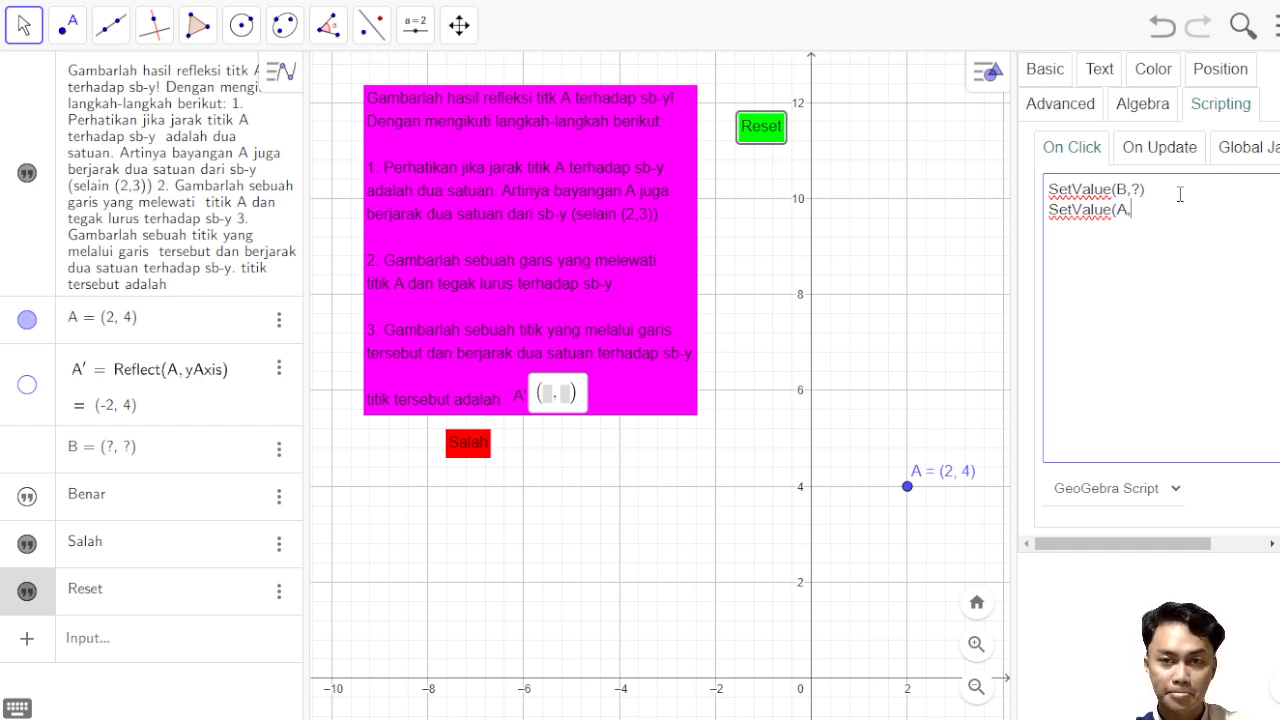
{"action": "type", "text": "("}
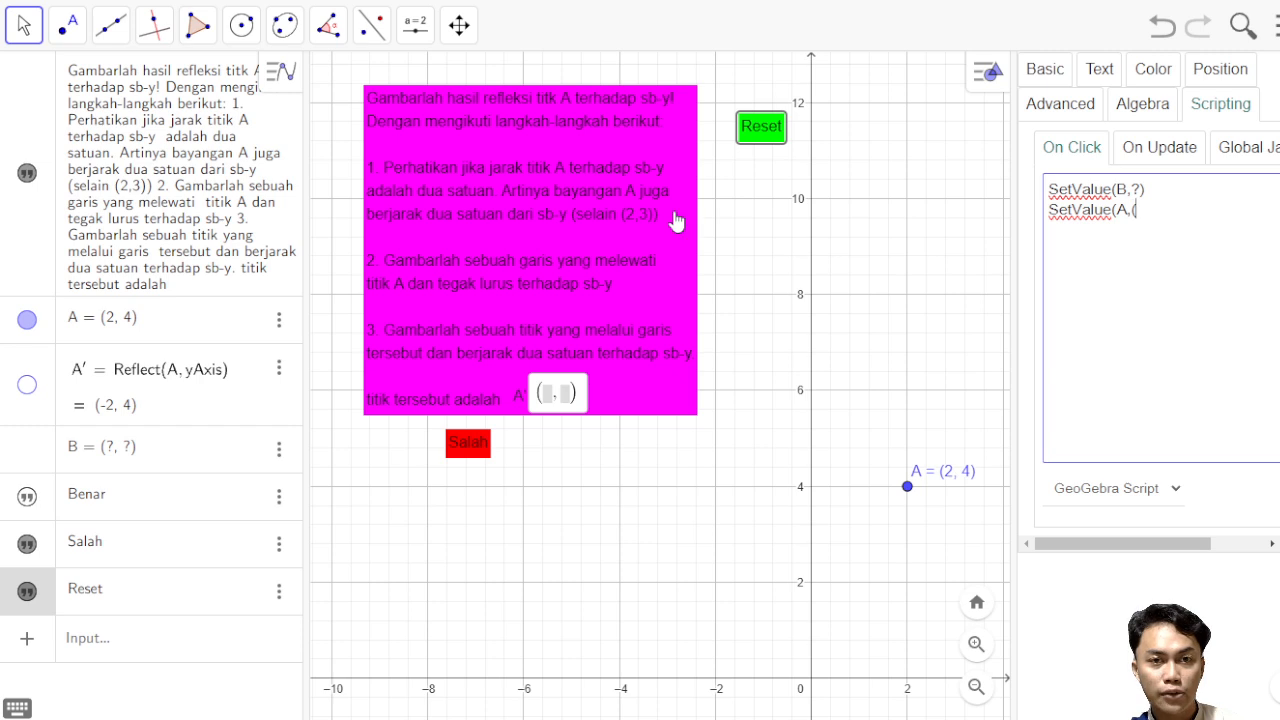
{"action": "type", "text": "2"}
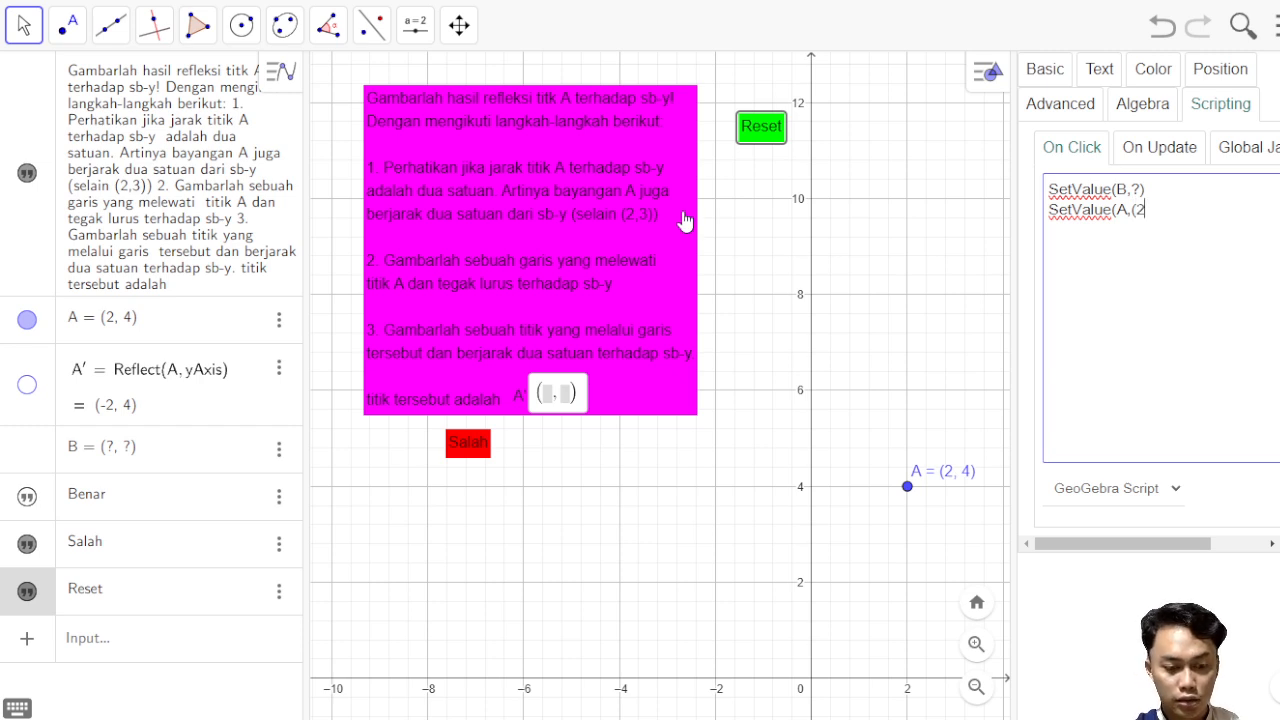
{"action": "type", "text": ","}
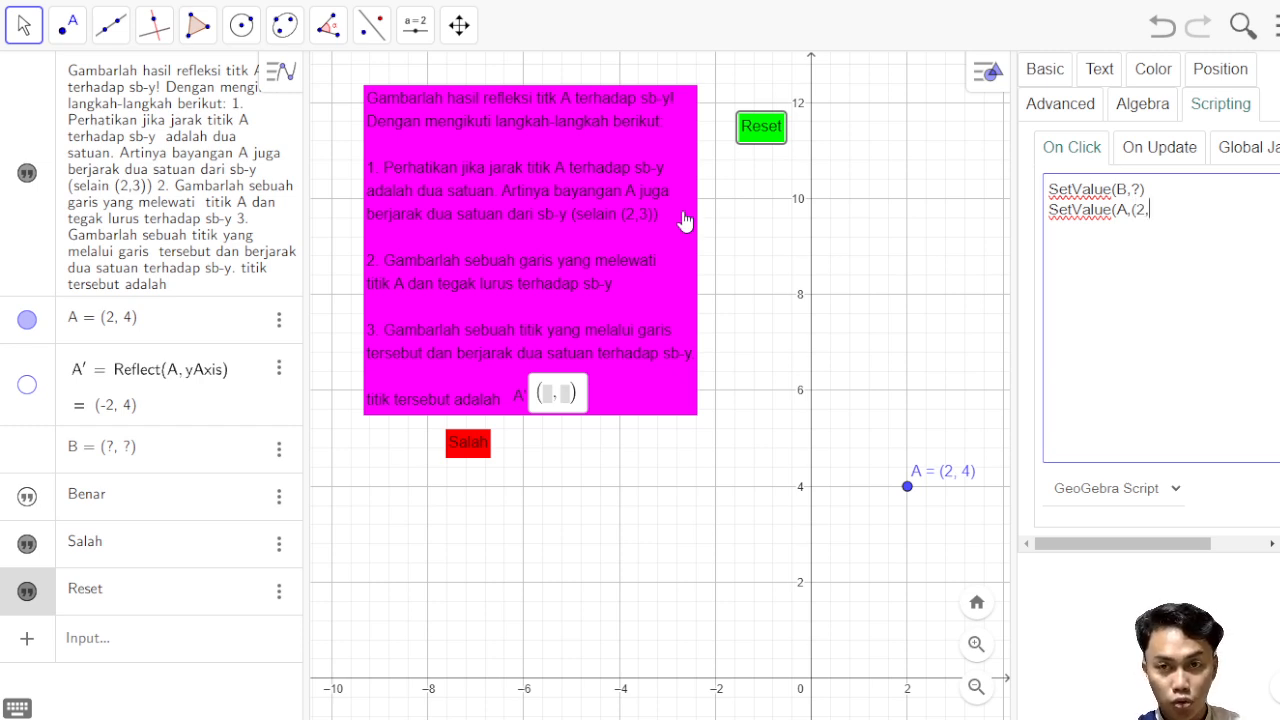
{"action": "type", "text": "3"}
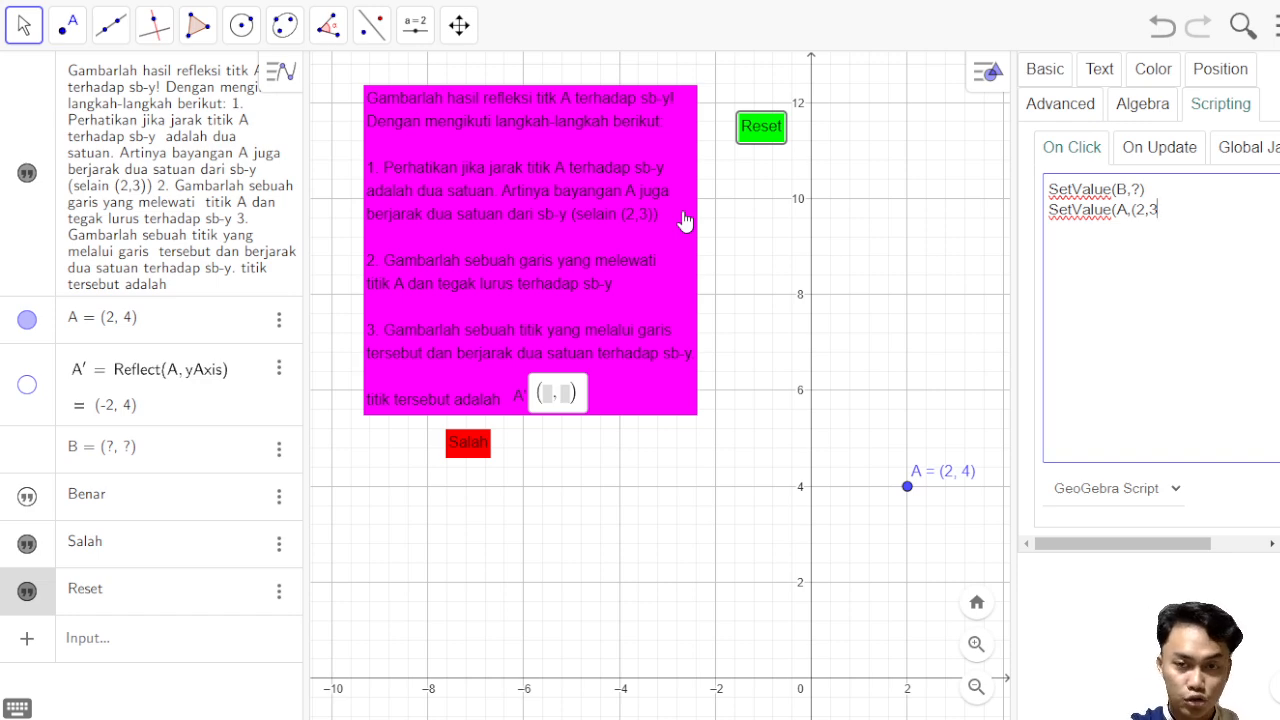
{"action": "type", "text": "))"}
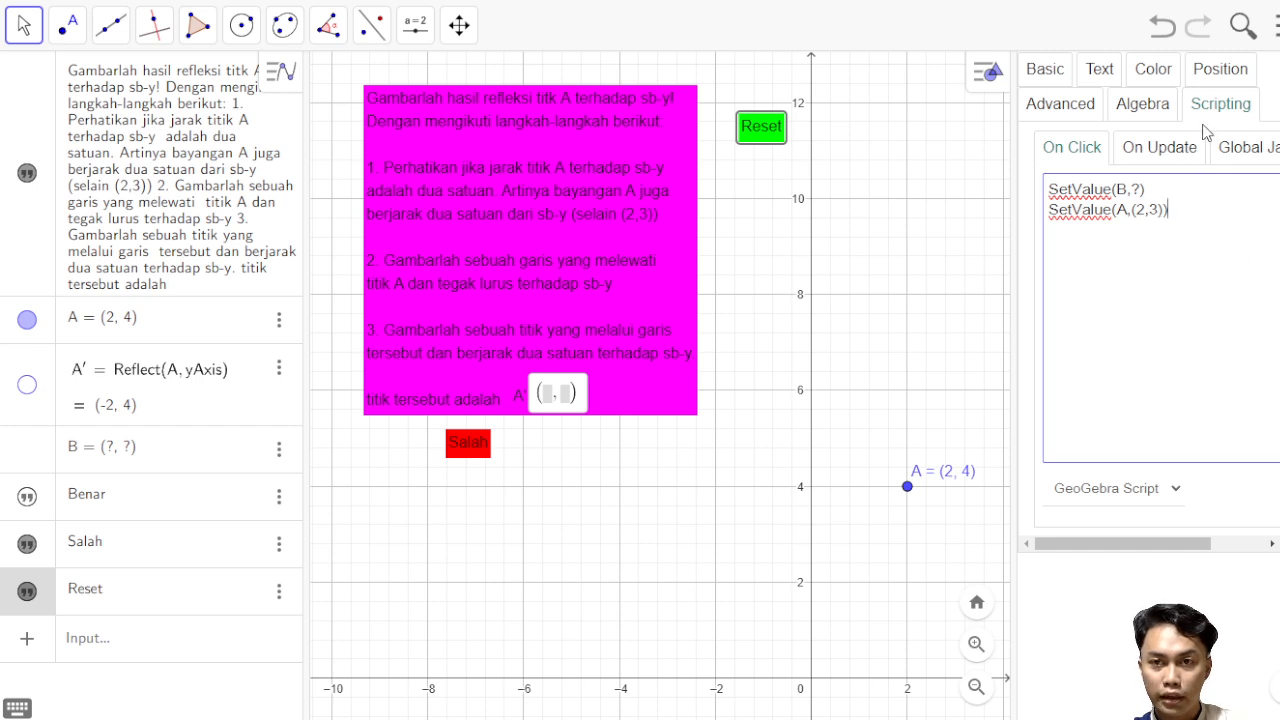
{"action": "left_click", "coordinate": [1279, 70]}
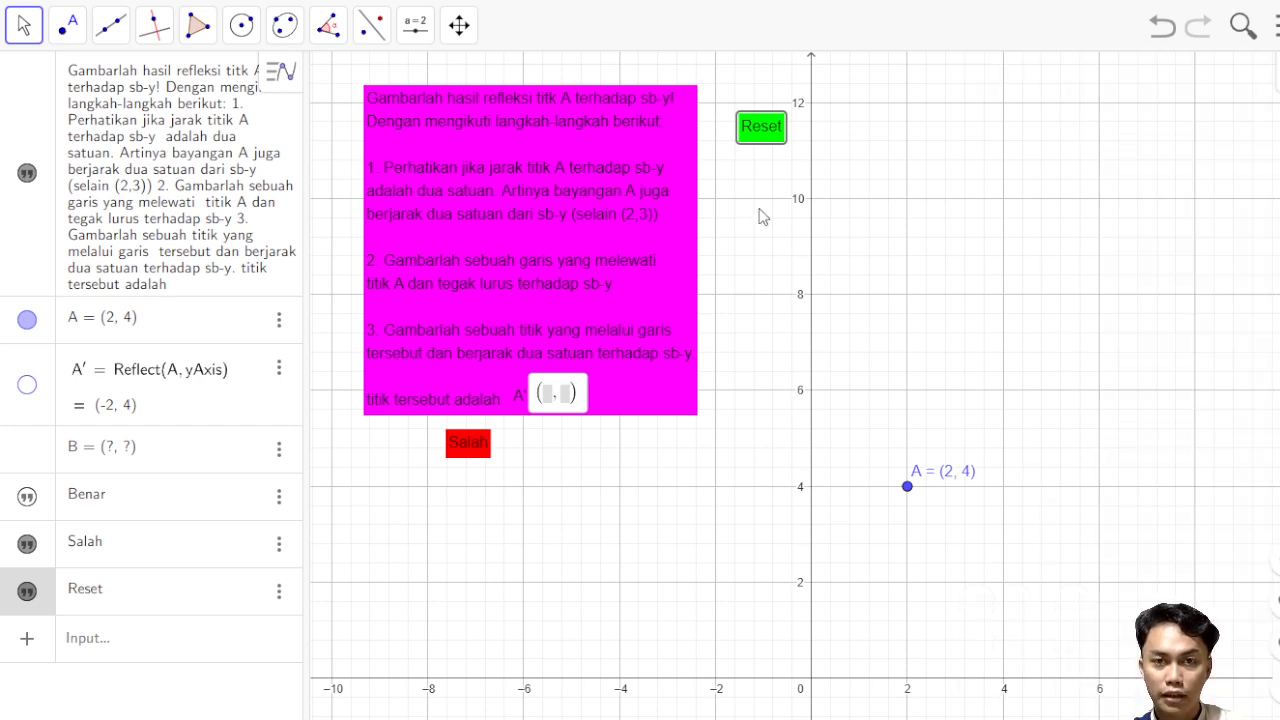
Test the script by running the "Reset" text, and move point A to (2, 2).
{"action": "left_click", "coordinate": [758, 134]}
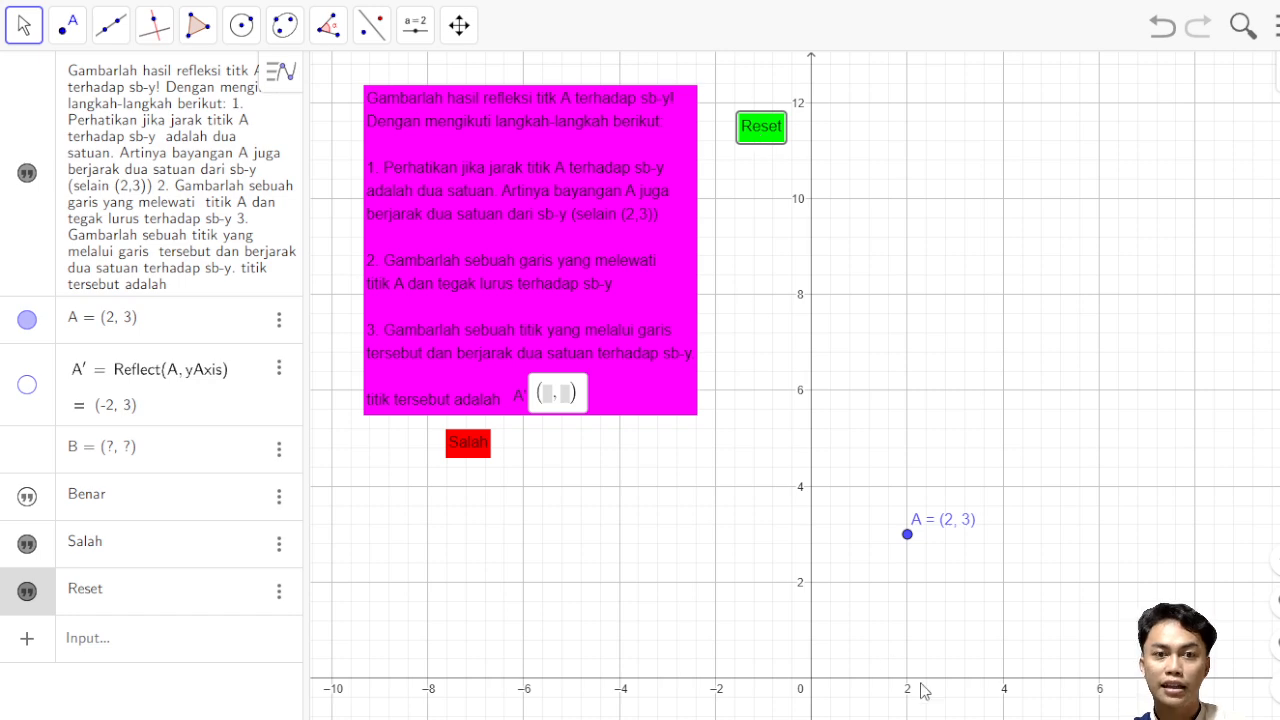
{"action": "left_click_drag", "start_coordinate": [907, 536], "coordinate": [907, 582]}
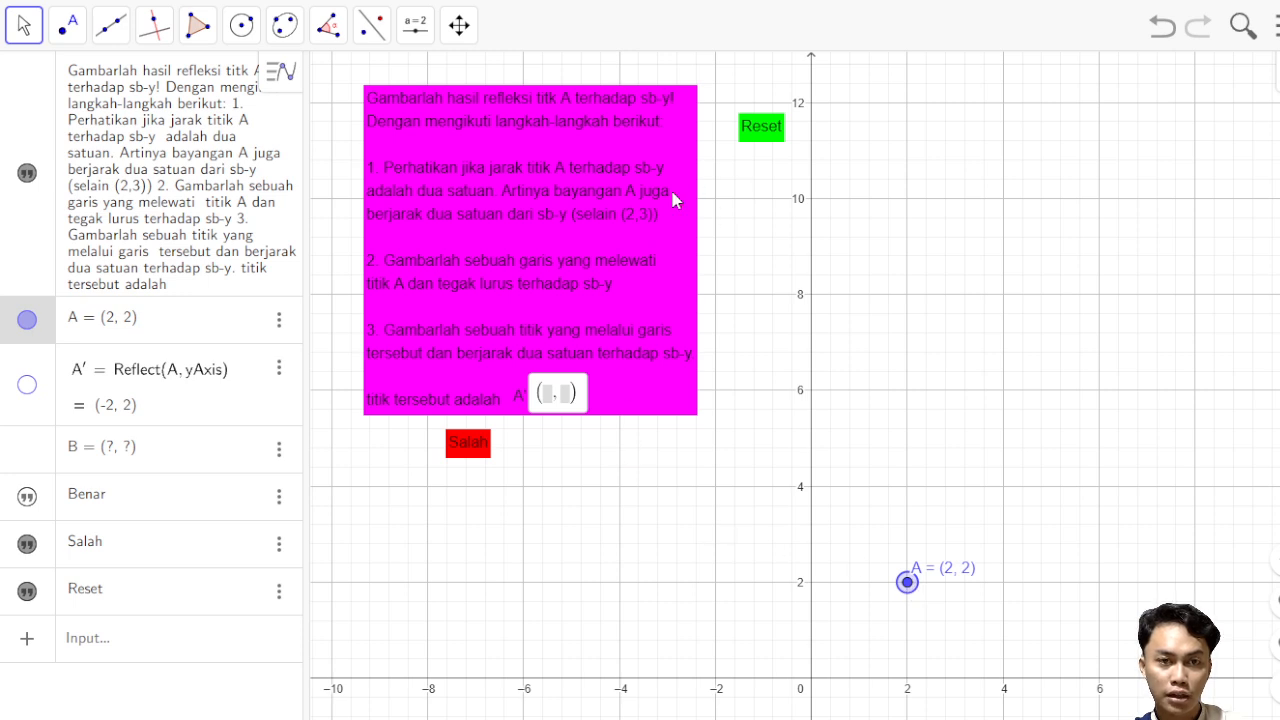
Try to submit the answer (-2, 2) in the A' input box and clear the malformed entry with the "Reset" text.
{"action": "left_click", "coordinate": [552, 398]}
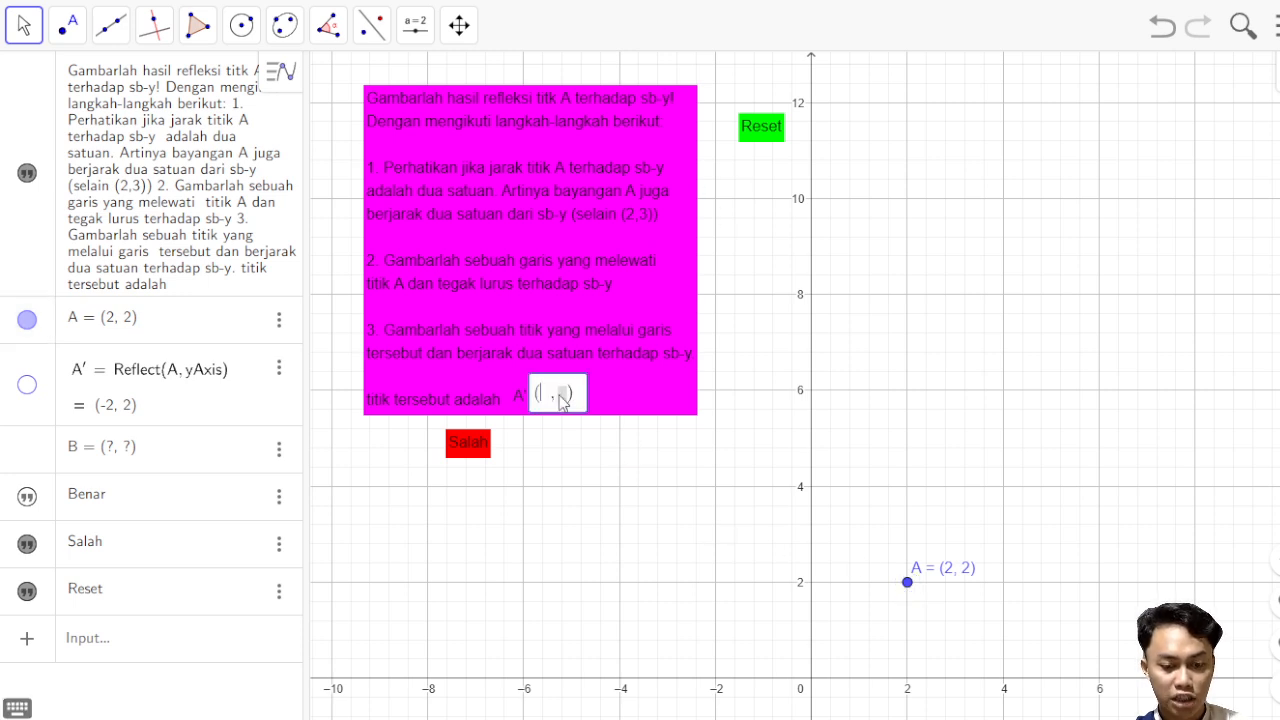
{"action": "type", "text": "-2,2"}
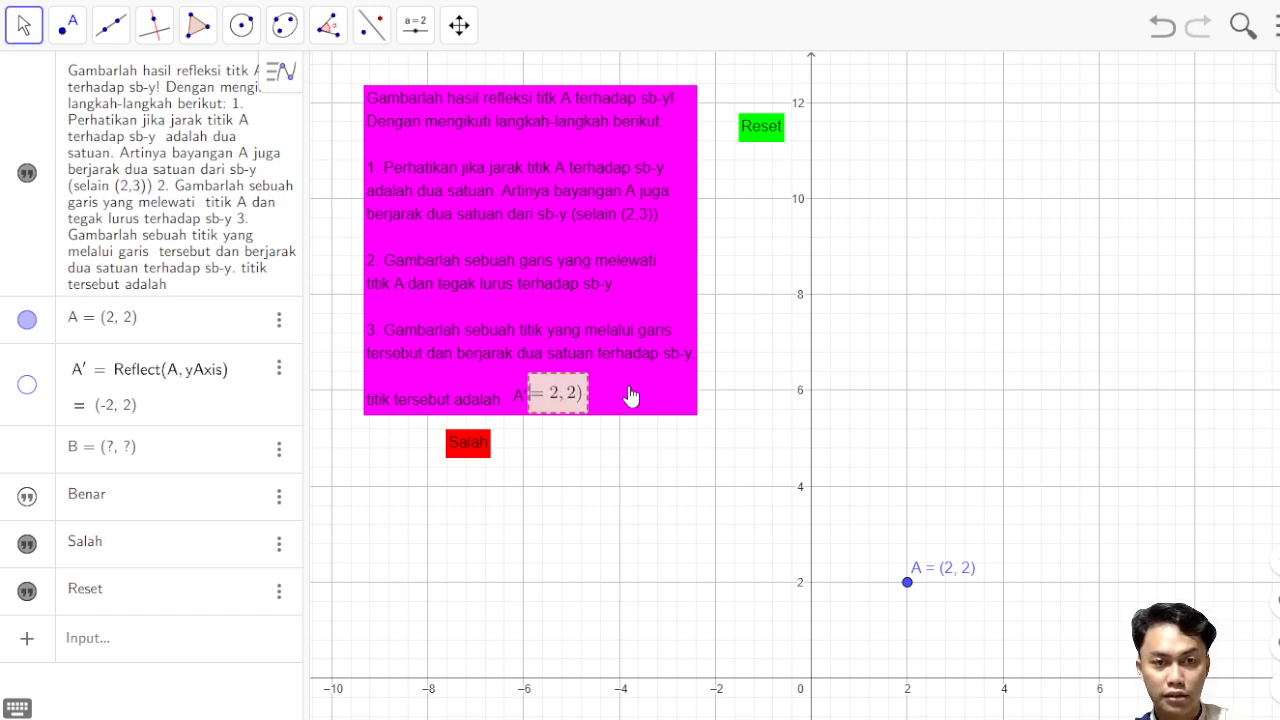
{"action": "key", "text": "Return"}
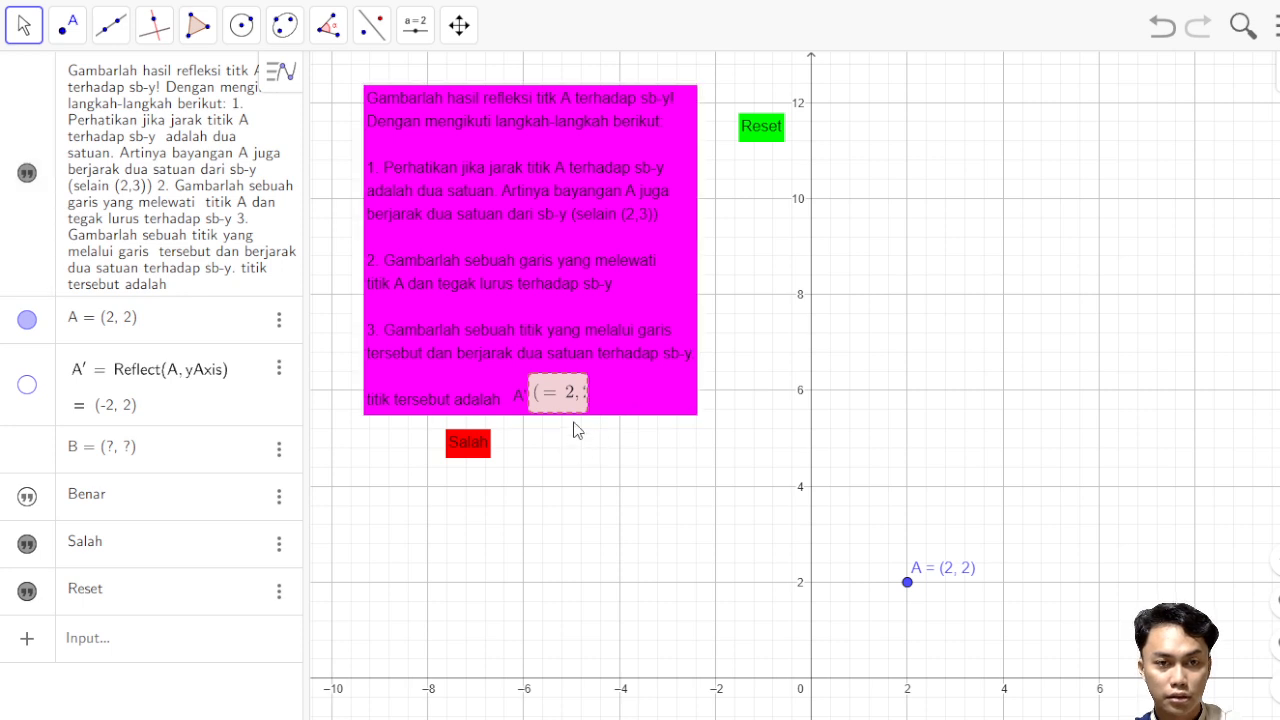
{"action": "left_click", "coordinate": [571, 394]}
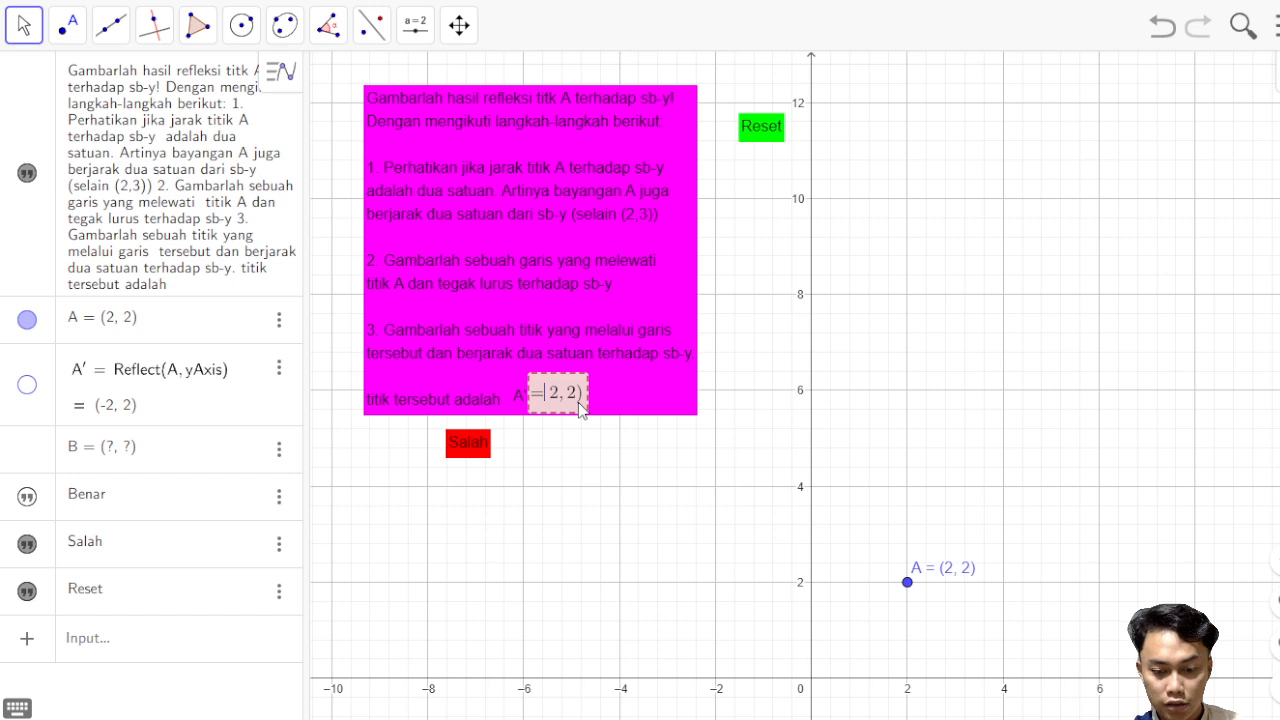
{"action": "type", "text": "(2),"}
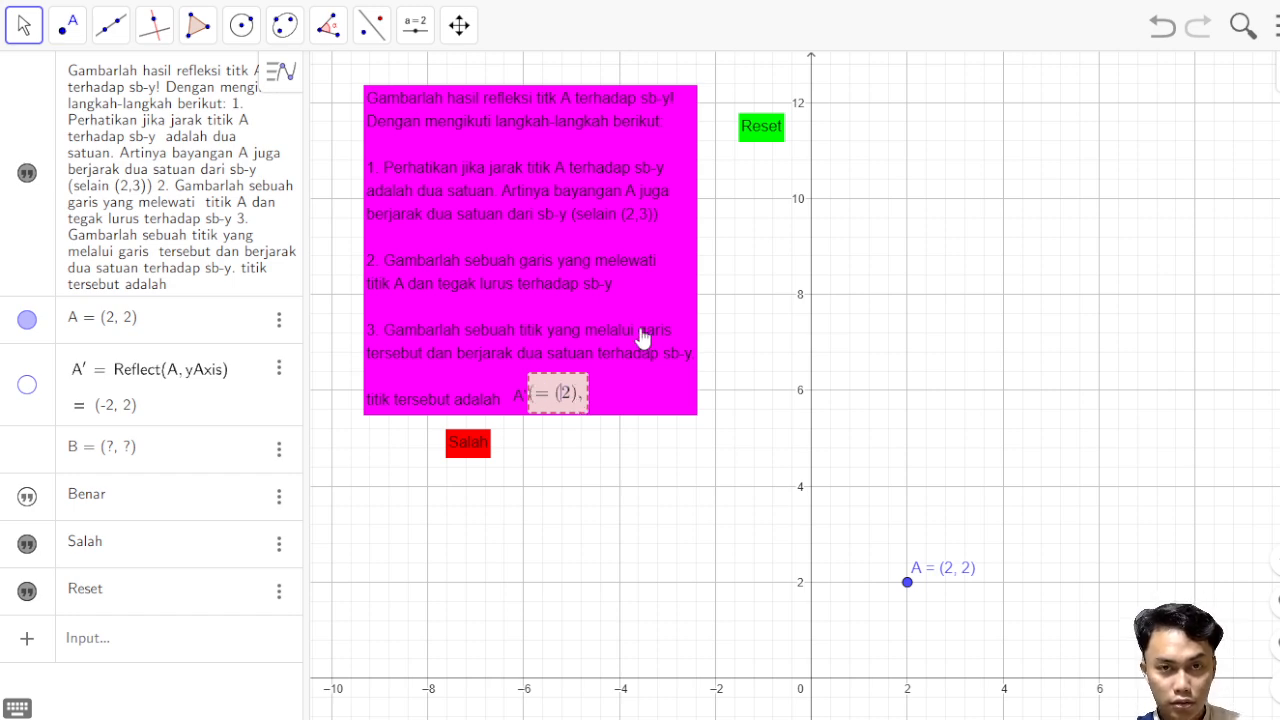
{"action": "left_click", "coordinate": [764, 128]}
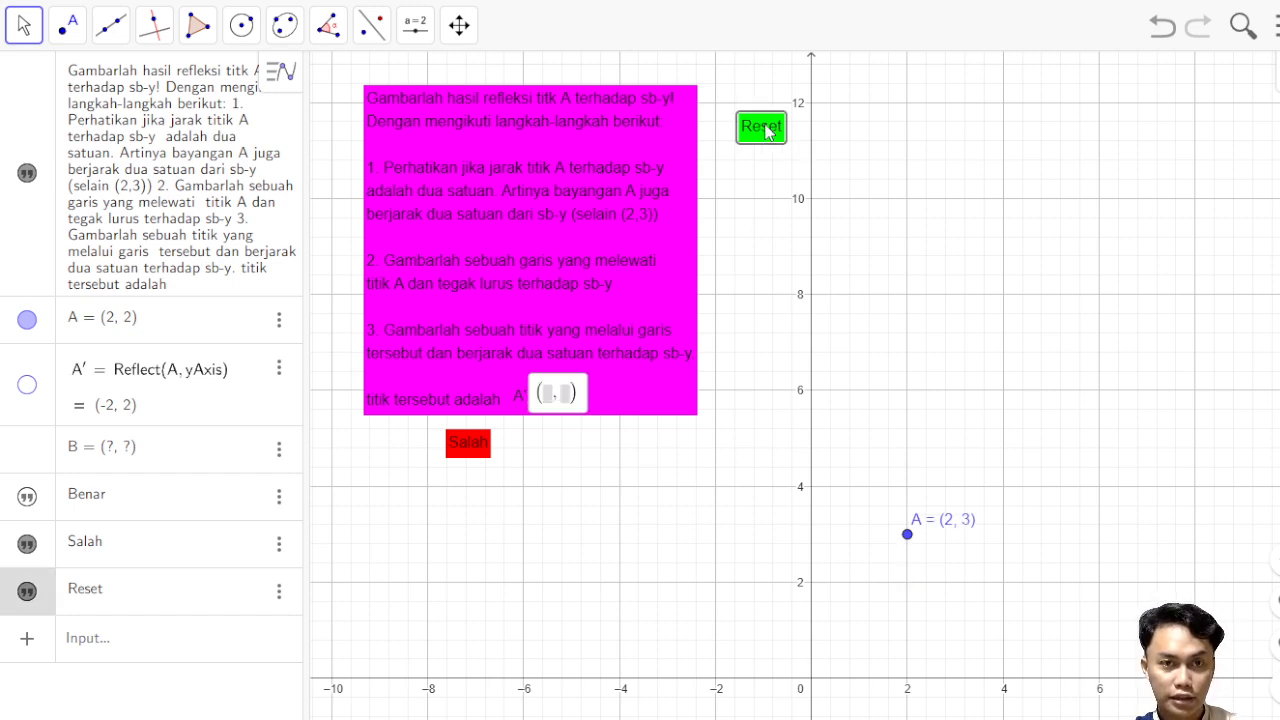
Move point A from its reset position to (2, 2) and submit the wrong answer (2, 2) in the A' input box.
{"action": "left_click", "coordinate": [547, 393]}
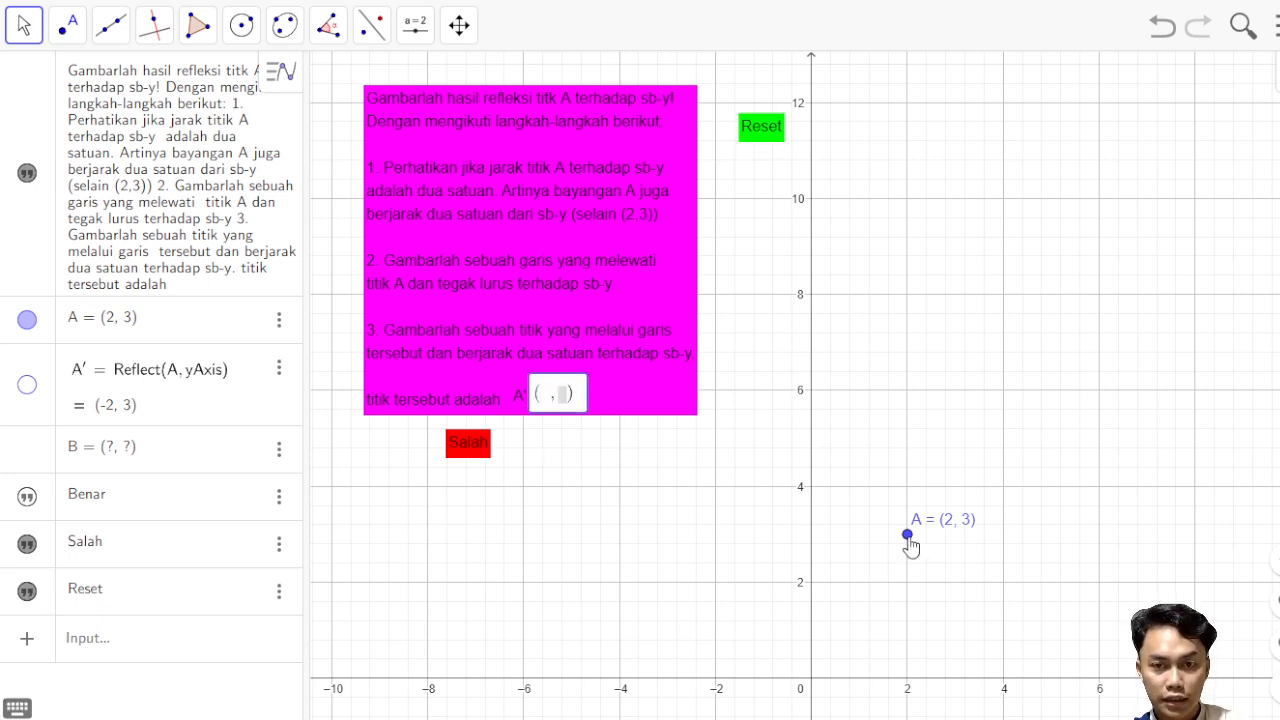
{"action": "left_click_drag", "start_coordinate": [907, 535], "coordinate": [907, 582]}
{"action": "left_click", "coordinate": [550, 396]}
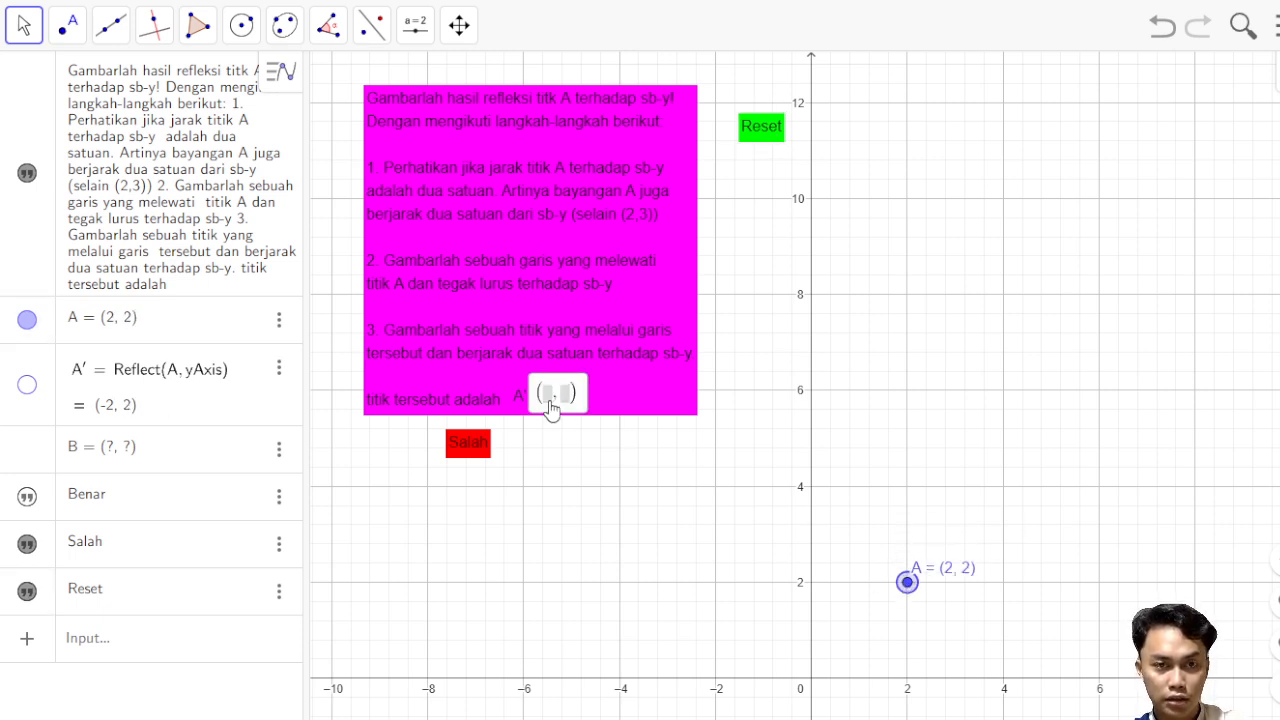
{"action": "type", "text": "2, "}
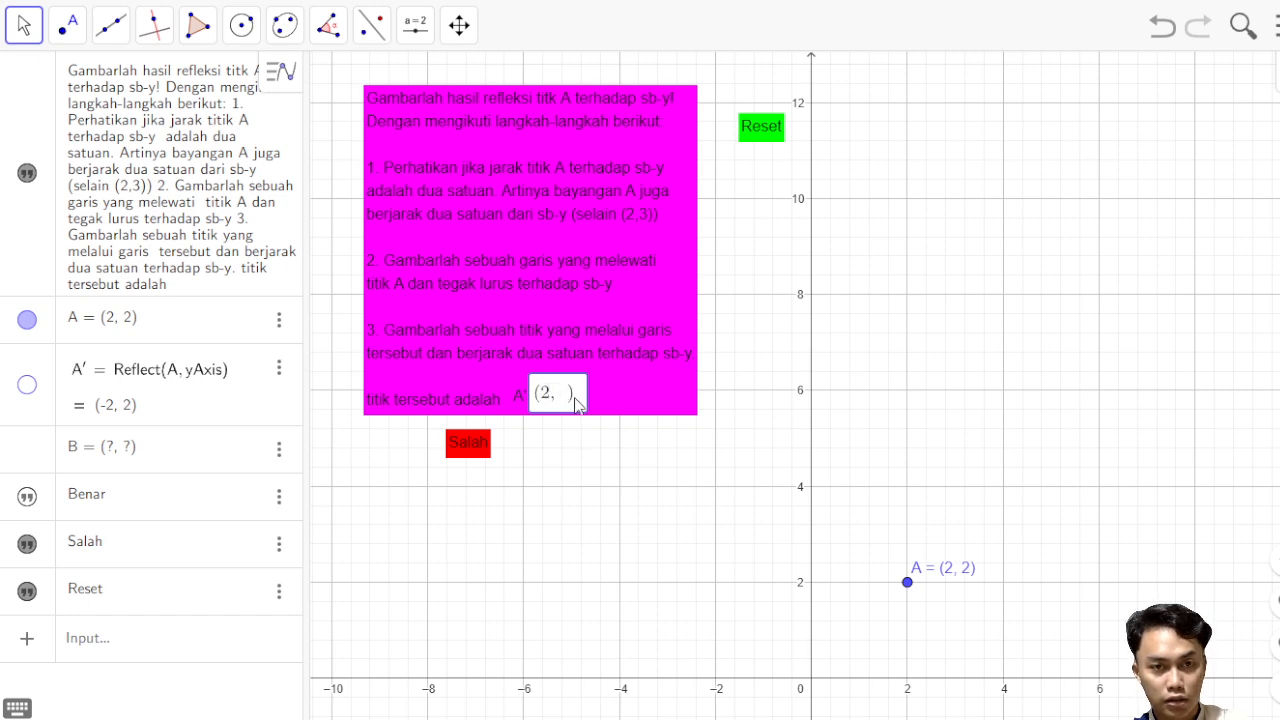
{"action": "type", "text": "2"}
{"action": "left_click", "coordinate": [650, 404]}
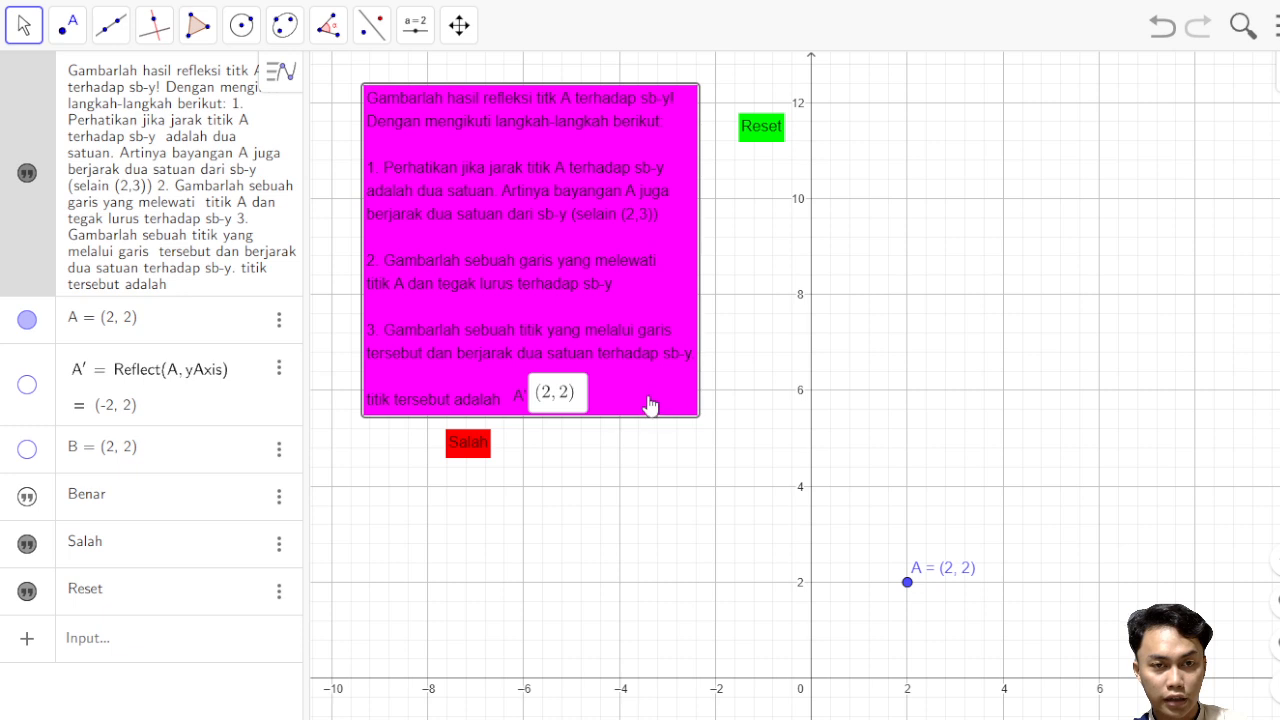
{"action": "left_click", "coordinate": [621, 478]}
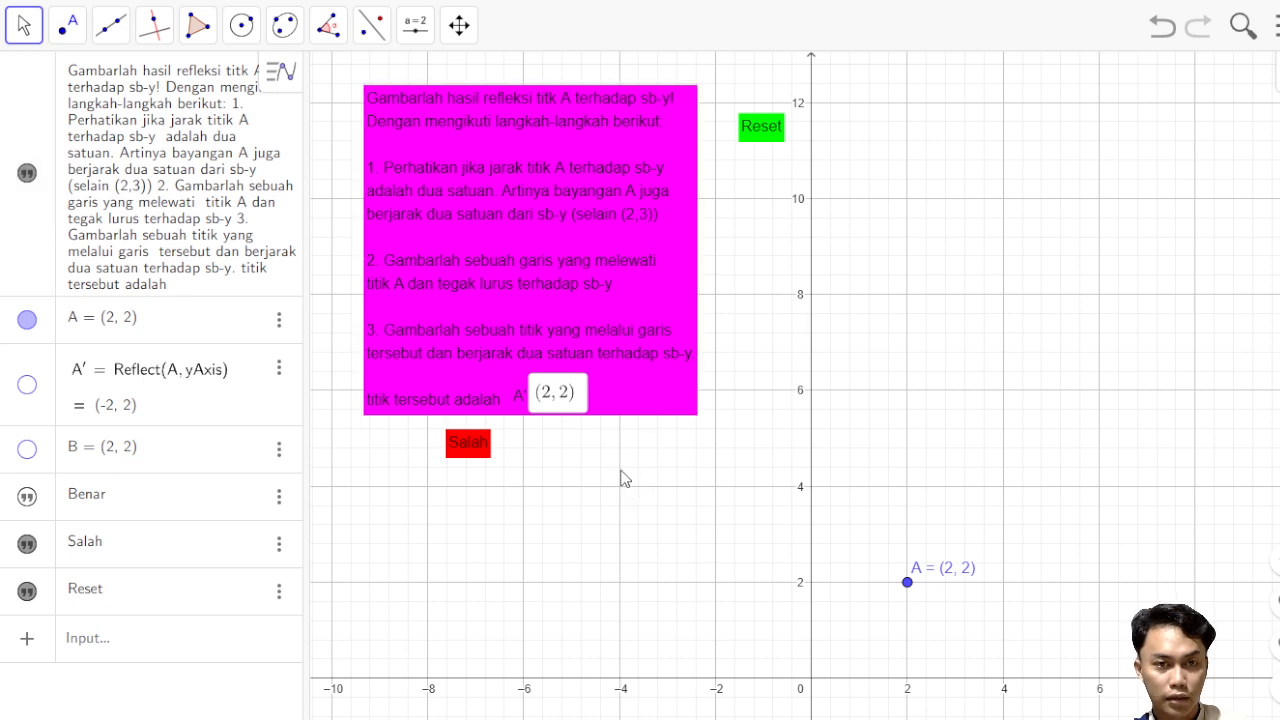
Correct the submitted answer to (-2, 2) in the A' input box and reset the exercise with the "Reset" text.
{"action": "left_click", "coordinate": [548, 400]}
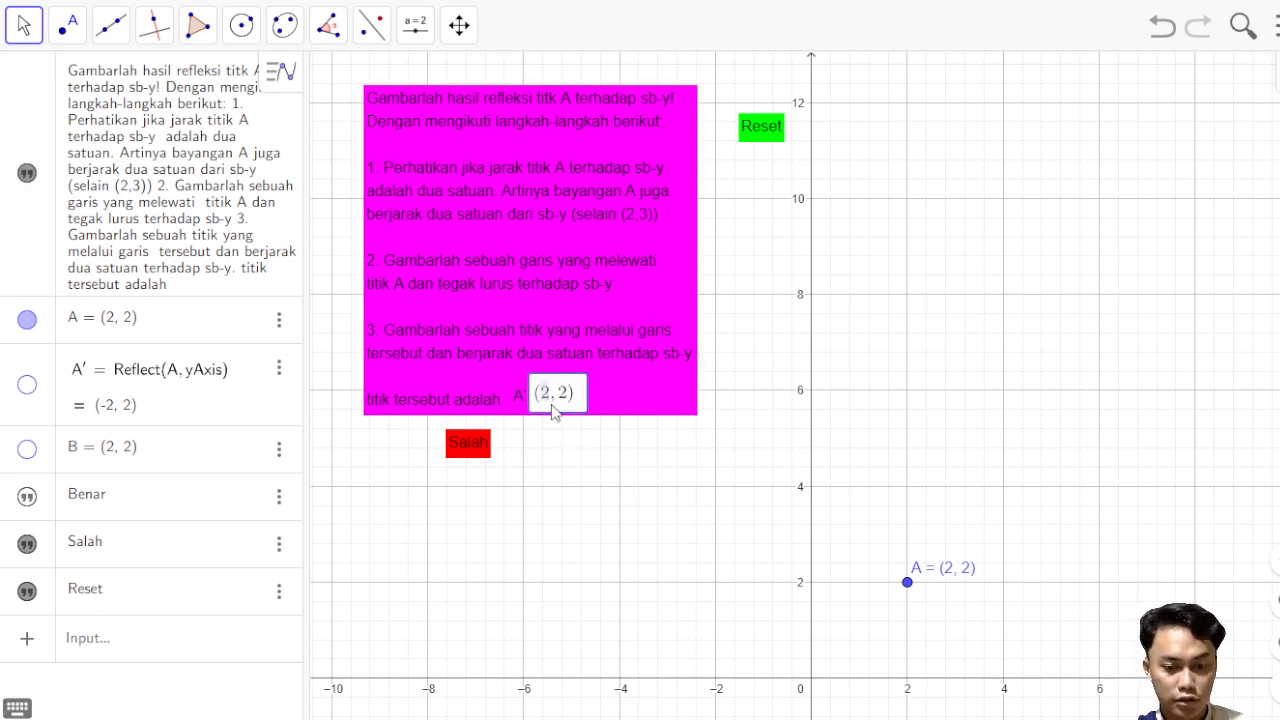
{"action": "type", "text": "-2"}
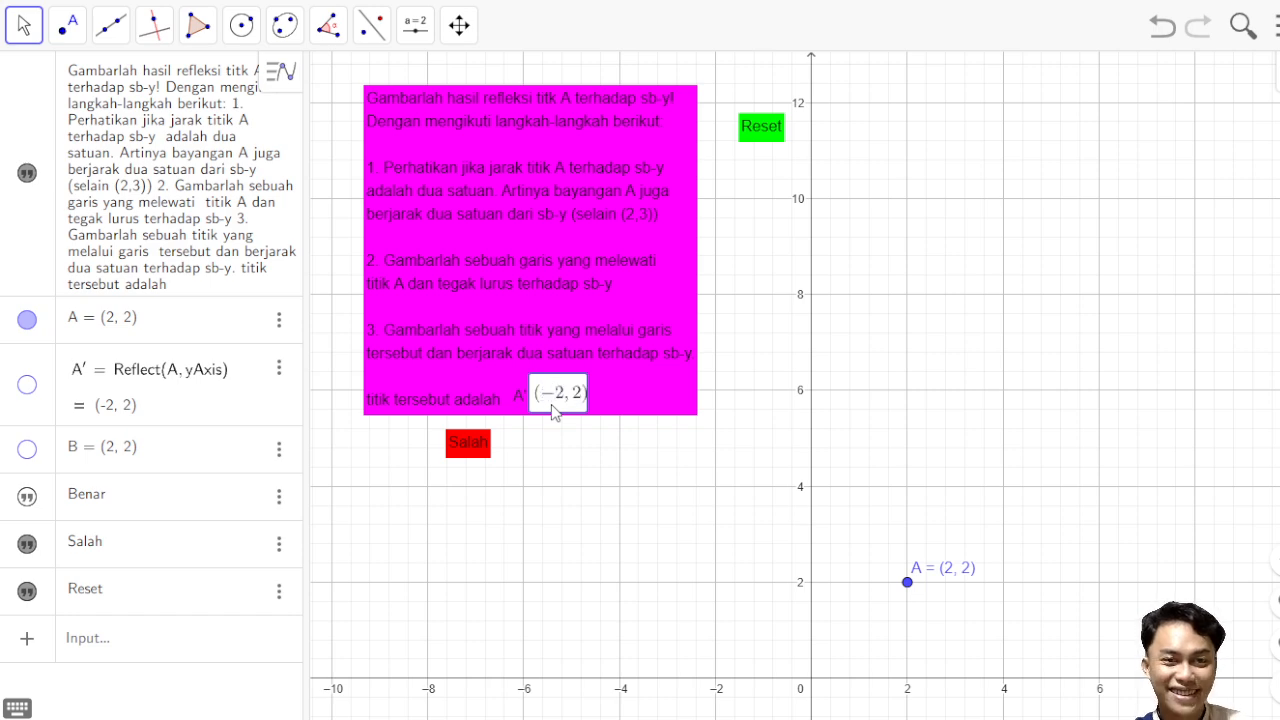
{"action": "left_click", "coordinate": [694, 390]}
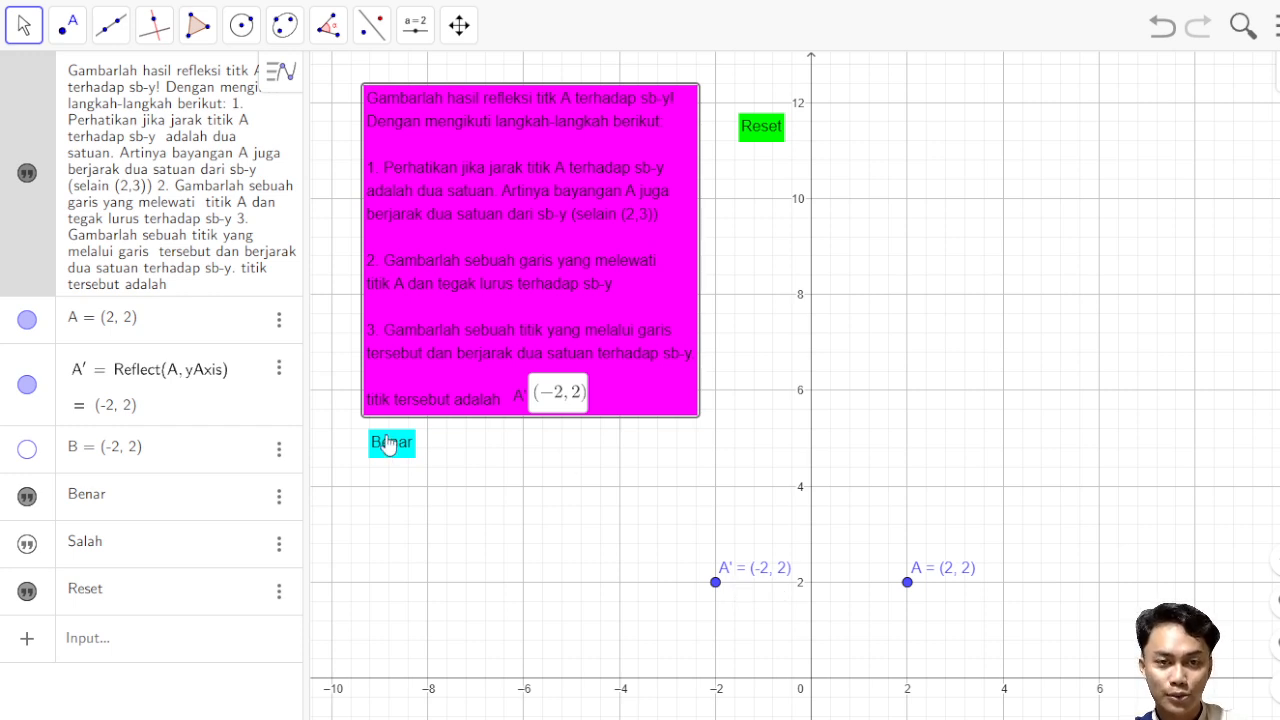
{"action": "left_click", "coordinate": [761, 132]}
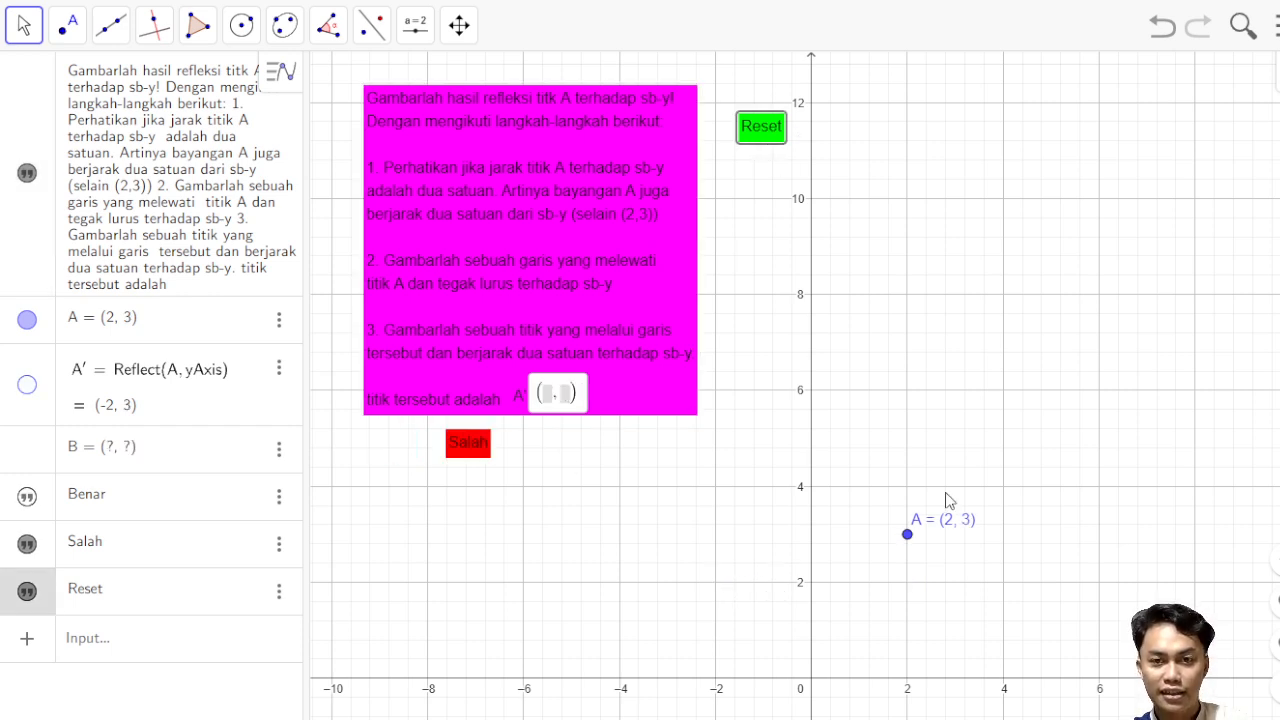